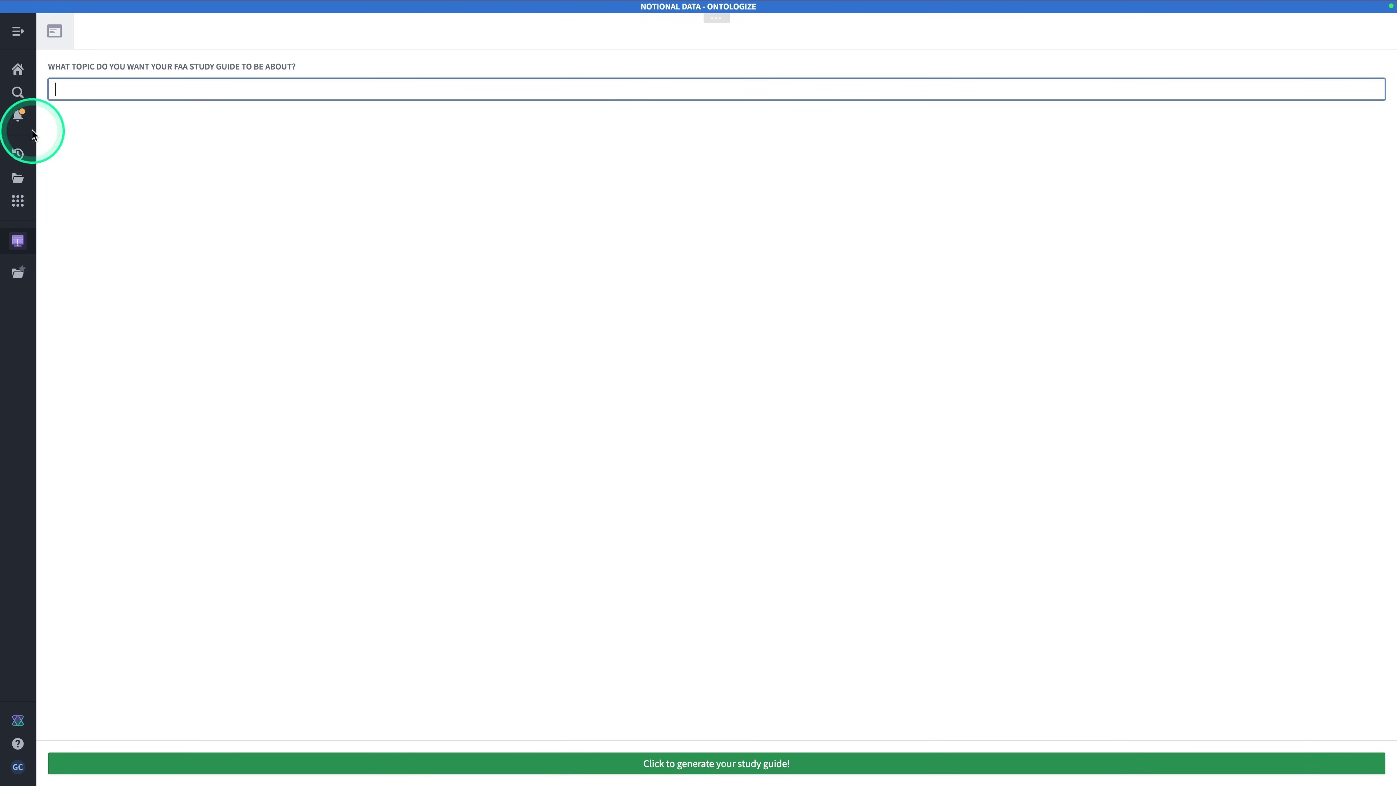
Enter 'Runway incursion prevention' as the topic, fixing the typo, and generate its study guide
{"action": "left_click", "coordinate": [296, 85]}
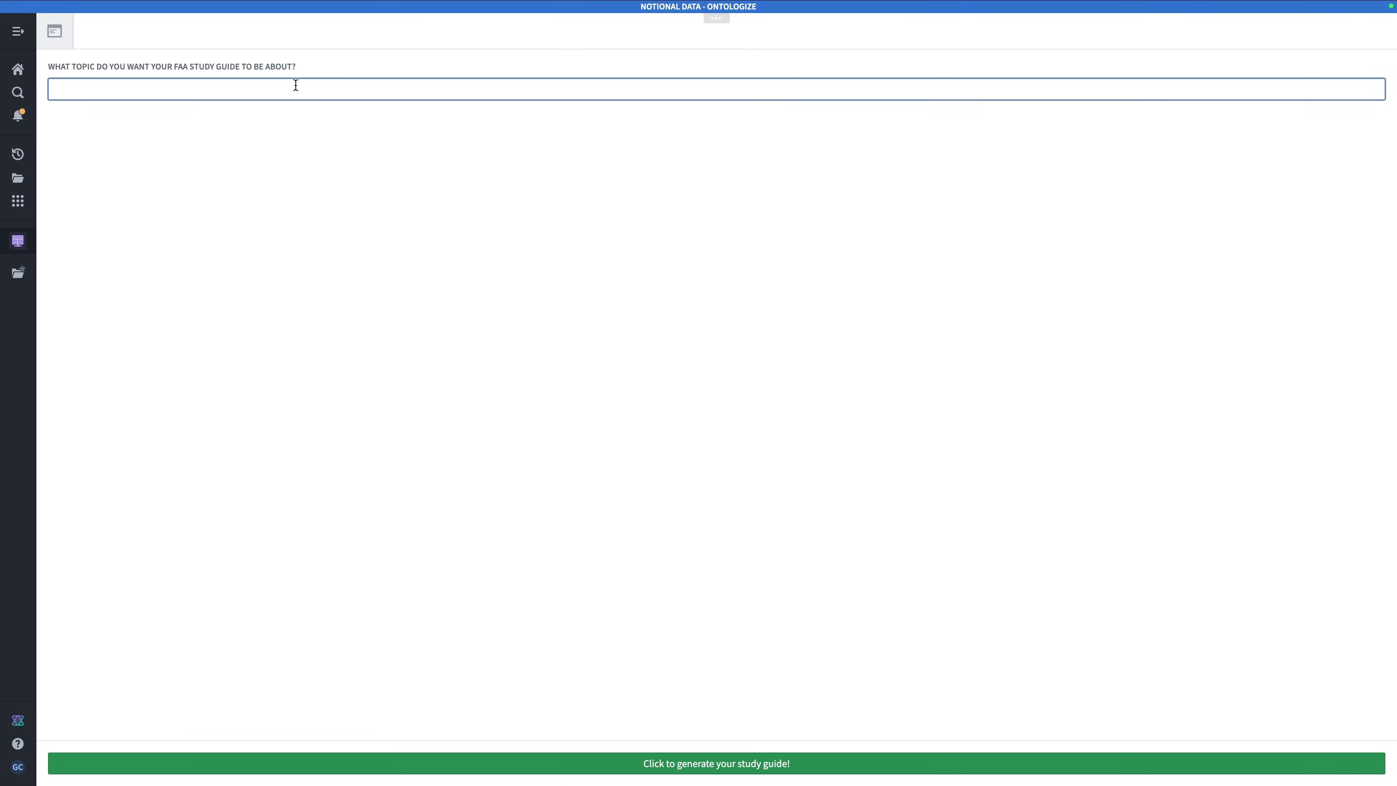
{"action": "type", "text": "Runway incursion pere"}
{"action": "key", "text": "BackSpace"}
{"action": "key", "text": "BackSpace"}
{"action": "key", "text": "BackSpace"}
{"action": "type", "text": "revention"}
{"action": "left_click", "coordinate": [810, 762]}
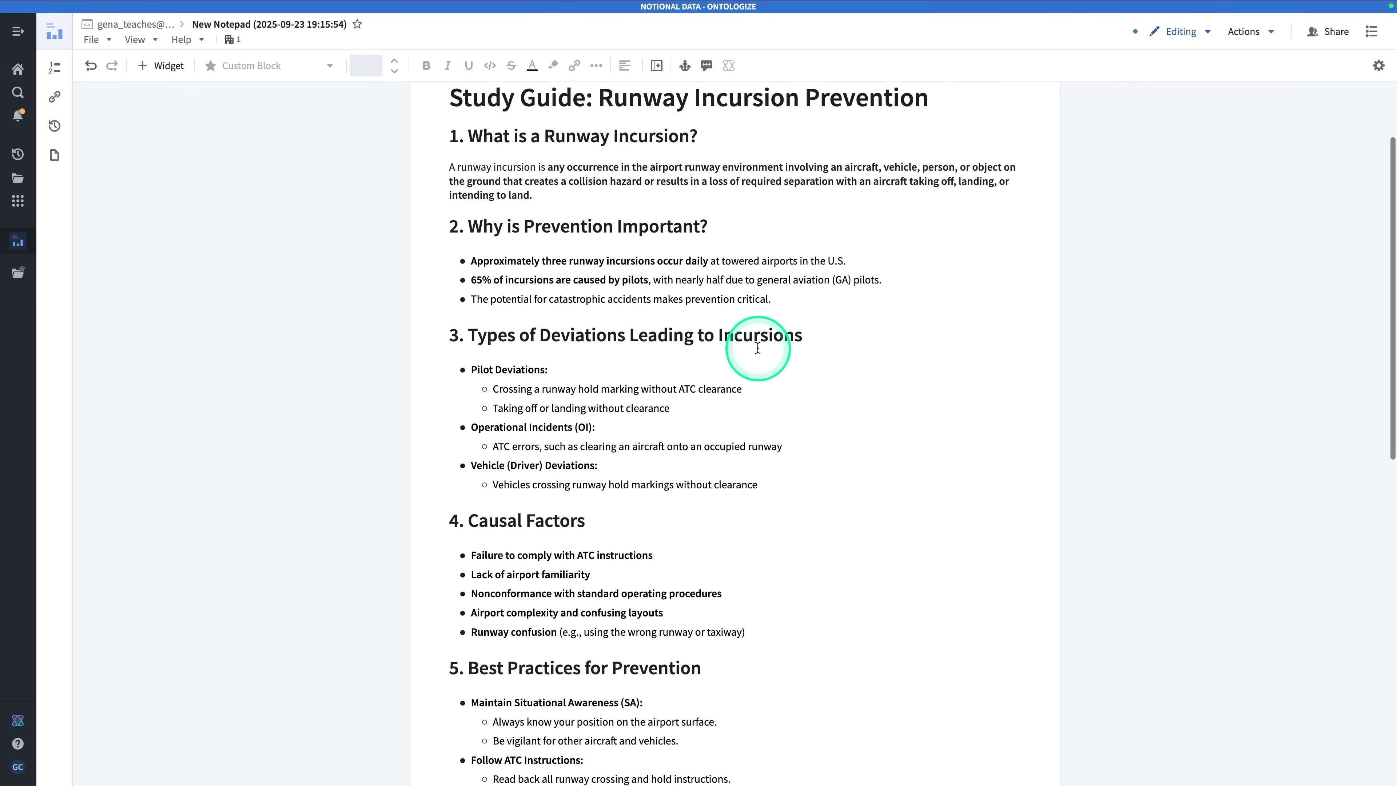
Scroll through the Runway Incursion Prevention guide, then open the FAA Study Guide Generator logic
{"action": "scroll", "coordinate": [758, 348], "scroll_direction": "up", "scroll_amount": 2}
{"action": "scroll", "coordinate": [758, 347], "scroll_direction": "down", "scroll_amount": 5}
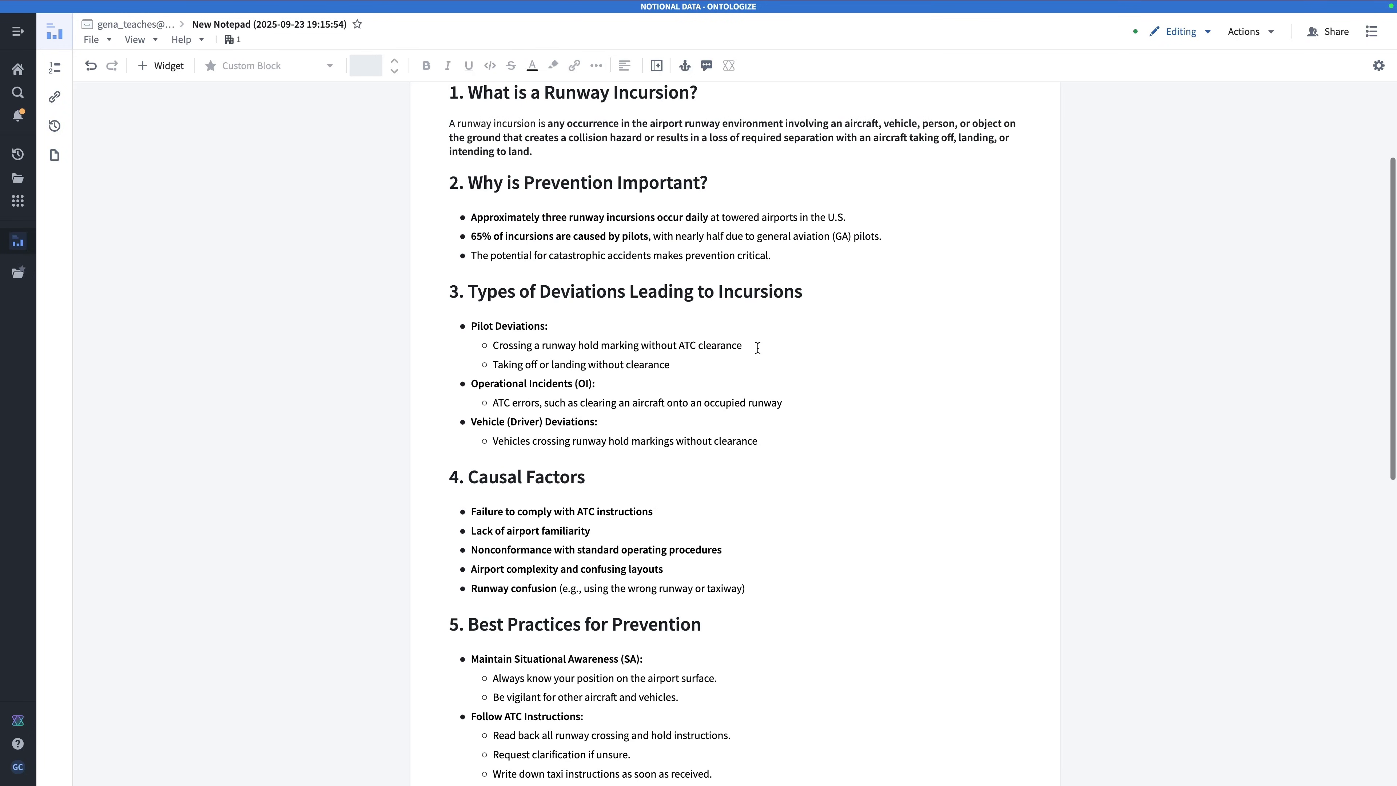
{"action": "scroll", "coordinate": [758, 348], "scroll_direction": "down", "scroll_amount": 3}
{"action": "scroll", "coordinate": [757, 348], "scroll_direction": "up", "scroll_amount": 7}
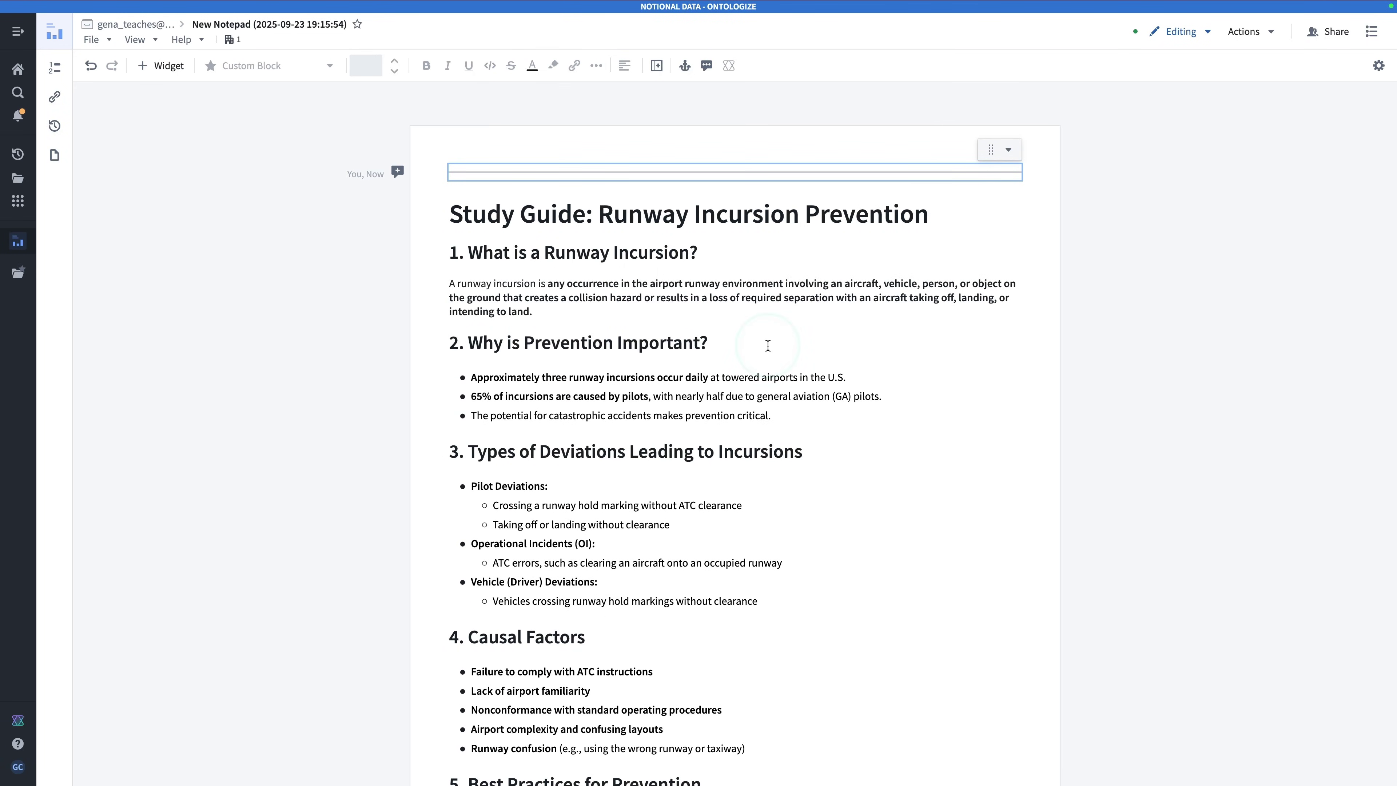
{"action": "left_click", "coordinate": [935, 376]}
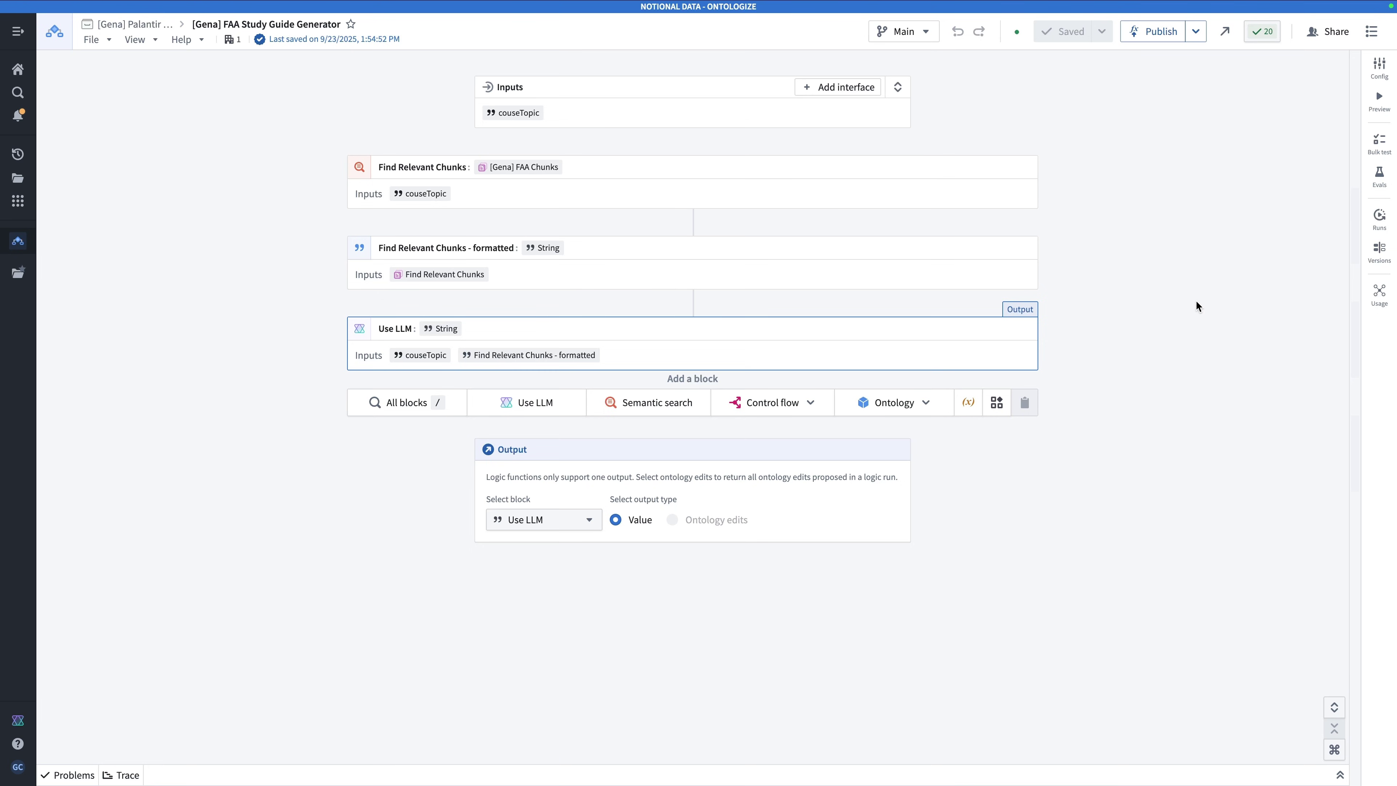
Expand the couseTopic input plus the Find Relevant Chunks, formatted chunks and Use LLM blocks
{"action": "left_click", "coordinate": [819, 225]}
{"action": "left_click", "coordinate": [897, 88]}
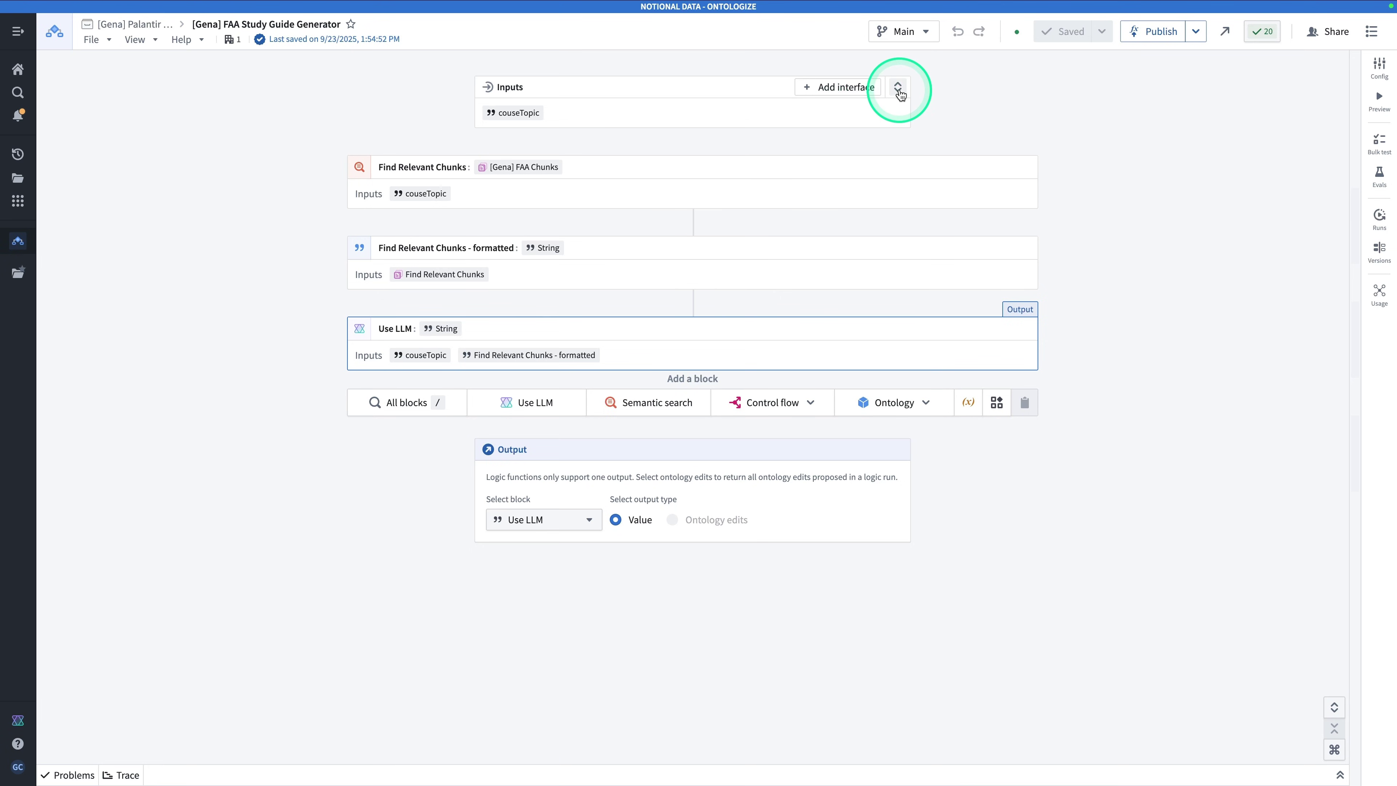
{"action": "left_click", "coordinate": [898, 87]}
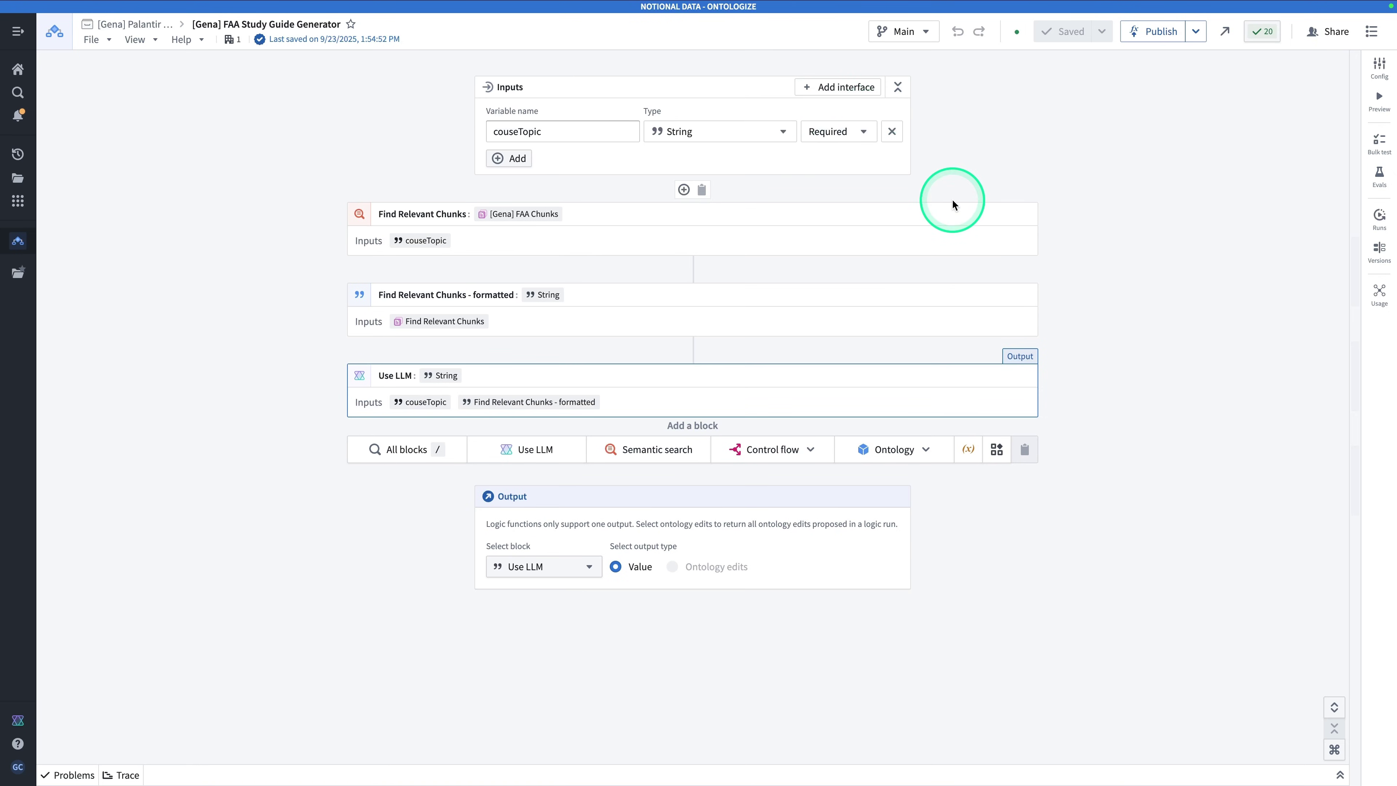
{"action": "left_click", "coordinate": [1025, 214]}
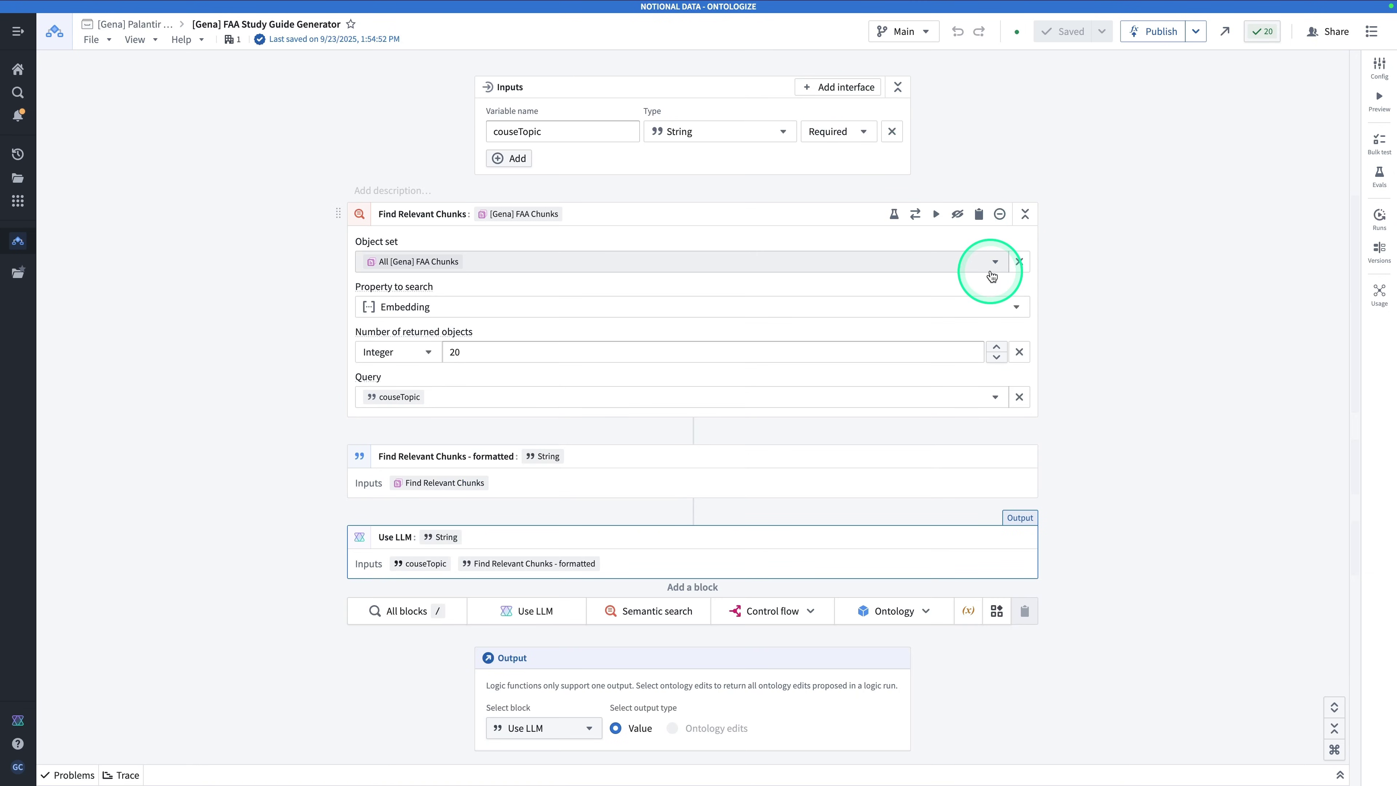
{"action": "scroll", "coordinate": [898, 289], "scroll_direction": "down", "scroll_amount": 1}
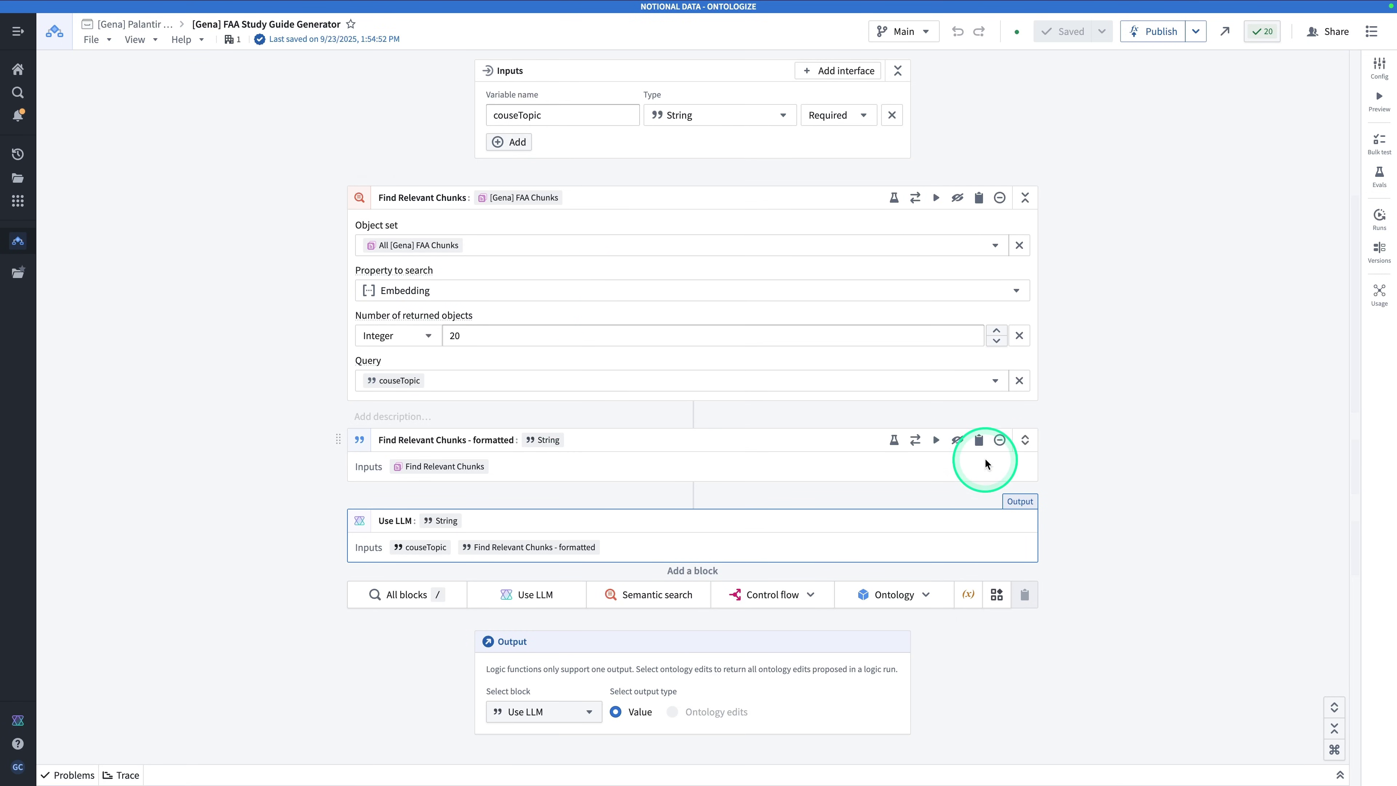
{"action": "left_click", "coordinate": [1024, 440]}
{"action": "scroll", "coordinate": [1023, 440], "scroll_direction": "down", "scroll_amount": 4}
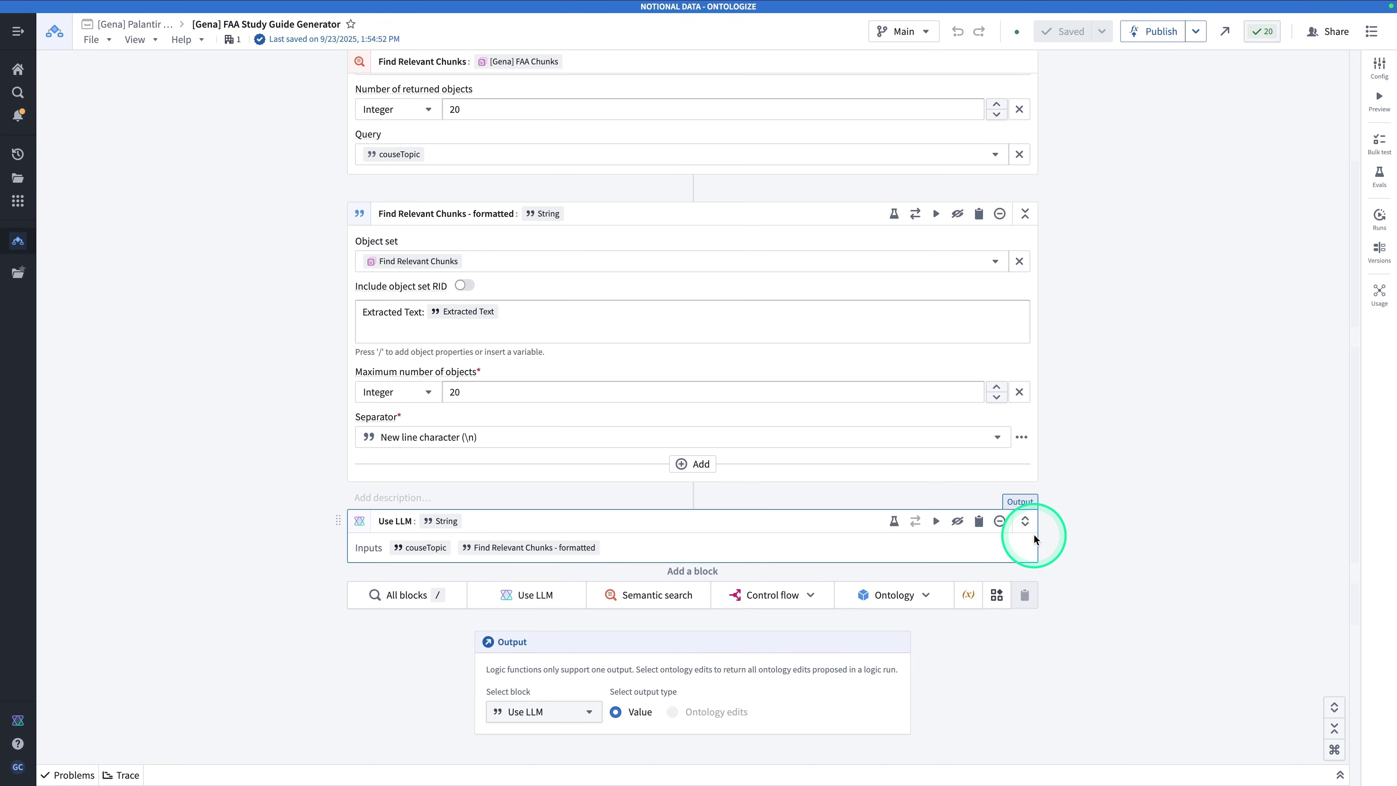
{"action": "left_click", "coordinate": [1024, 521]}
{"action": "scroll", "coordinate": [1023, 527], "scroll_direction": "down", "scroll_amount": 5}
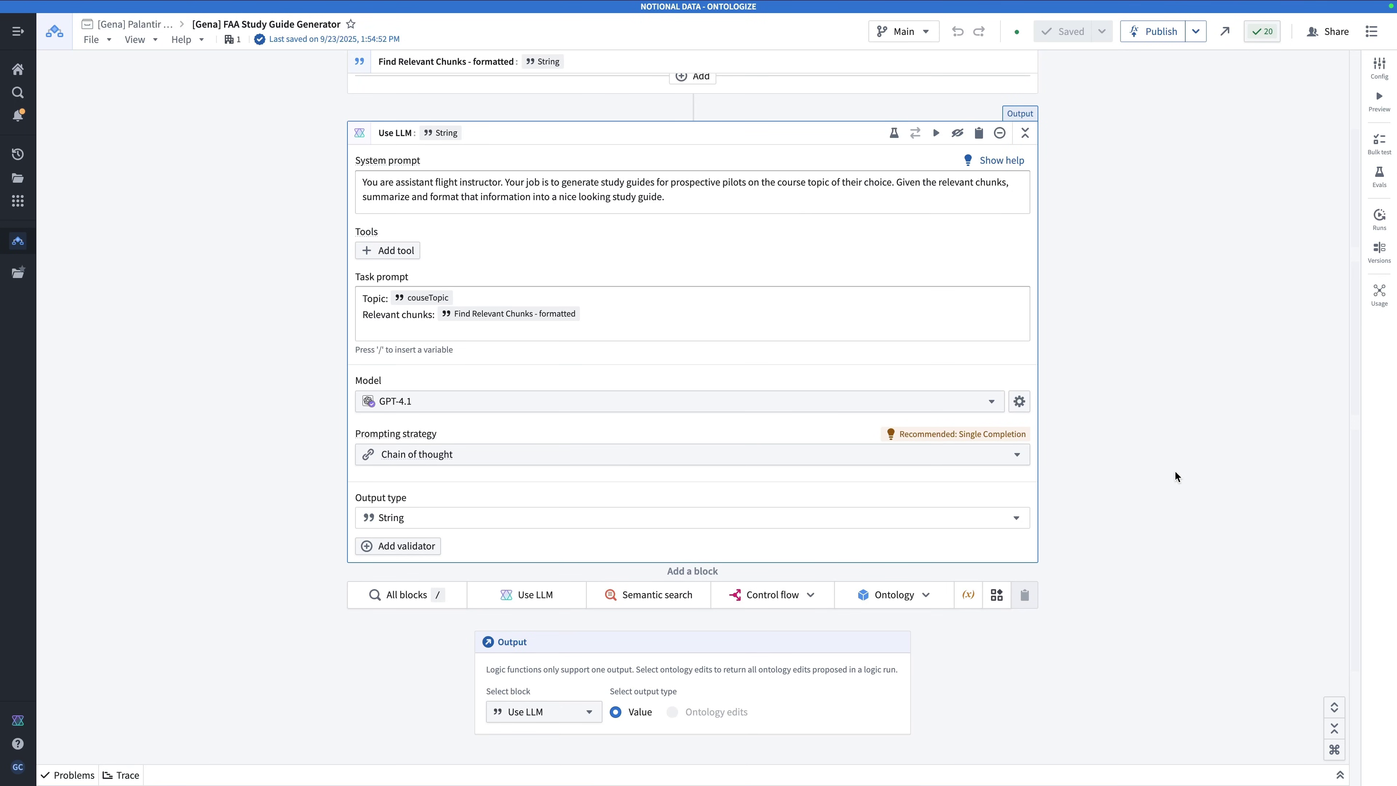
{"action": "scroll", "coordinate": [1075, 371], "scroll_direction": "up", "scroll_amount": 7}
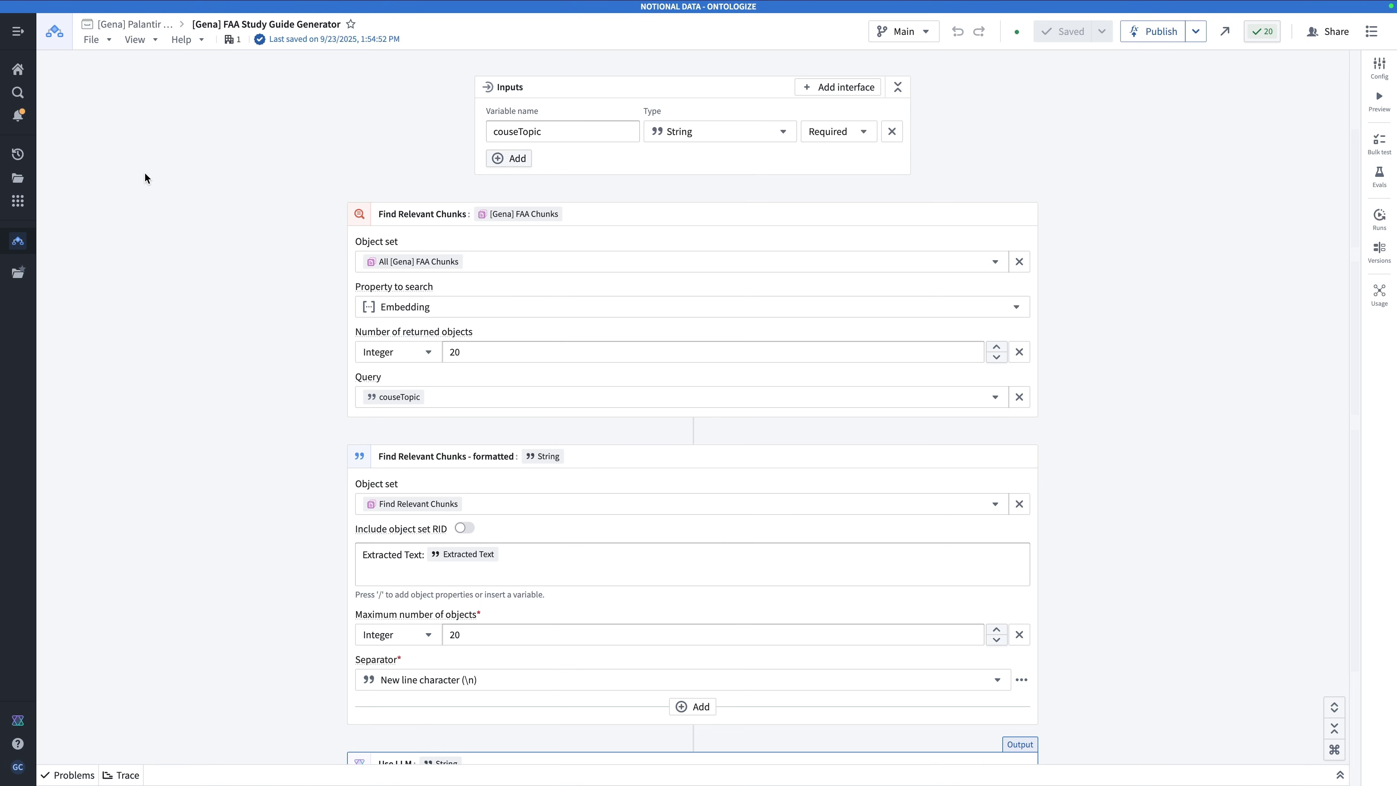
Publish the FAA Study Guide Generator function and open the Notepad app through Quicksearch
{"action": "left_click", "coordinate": [1161, 32]}
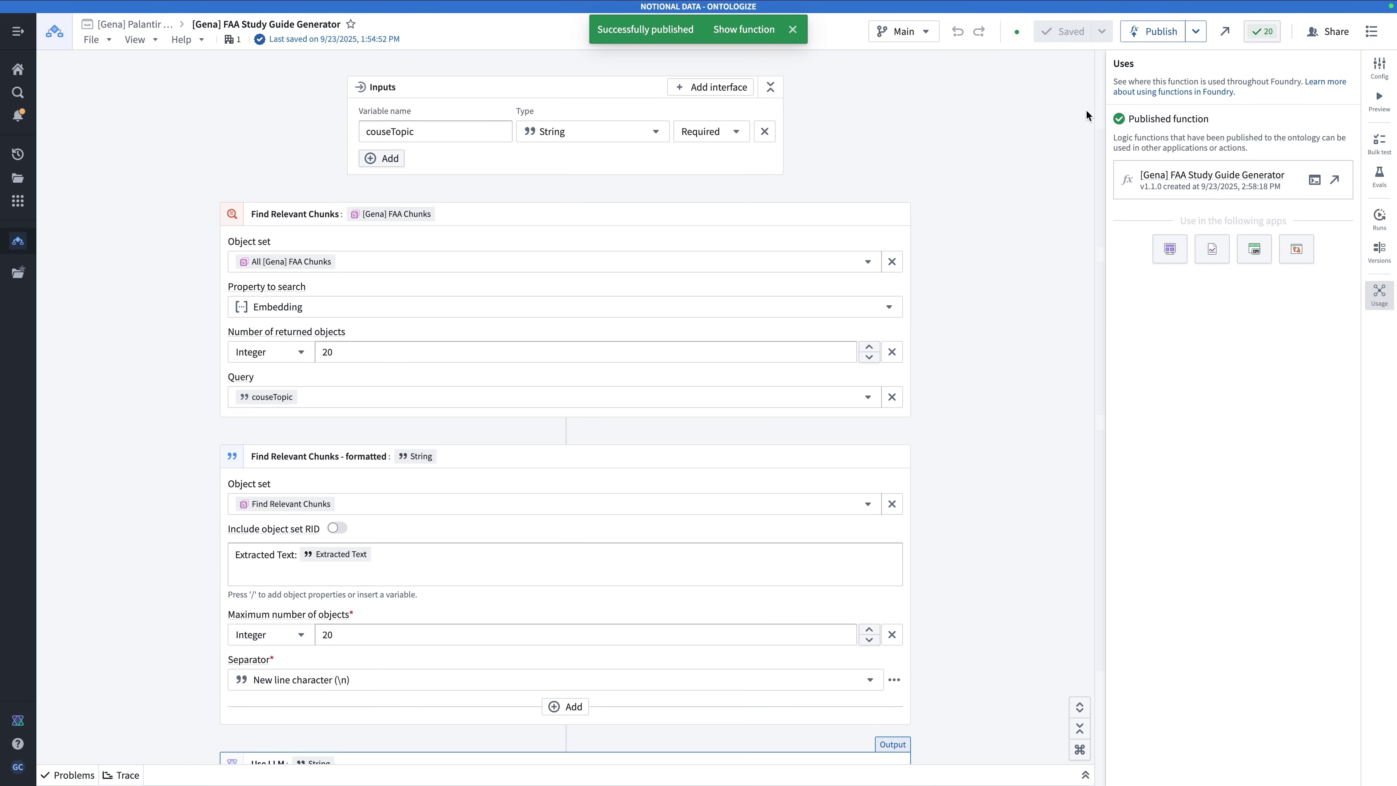
{"action": "key", "text": "super+j"}
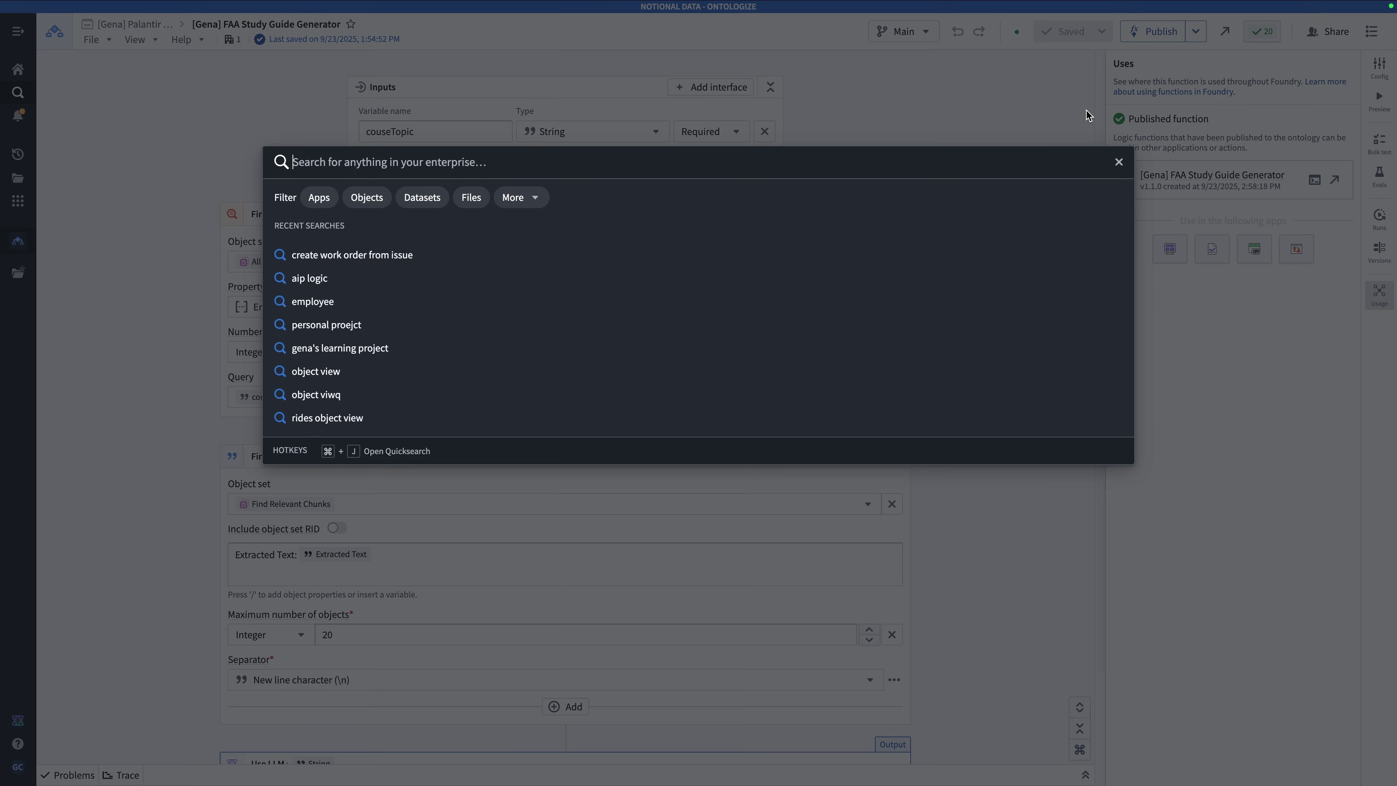
{"action": "type", "text": "notepad"}
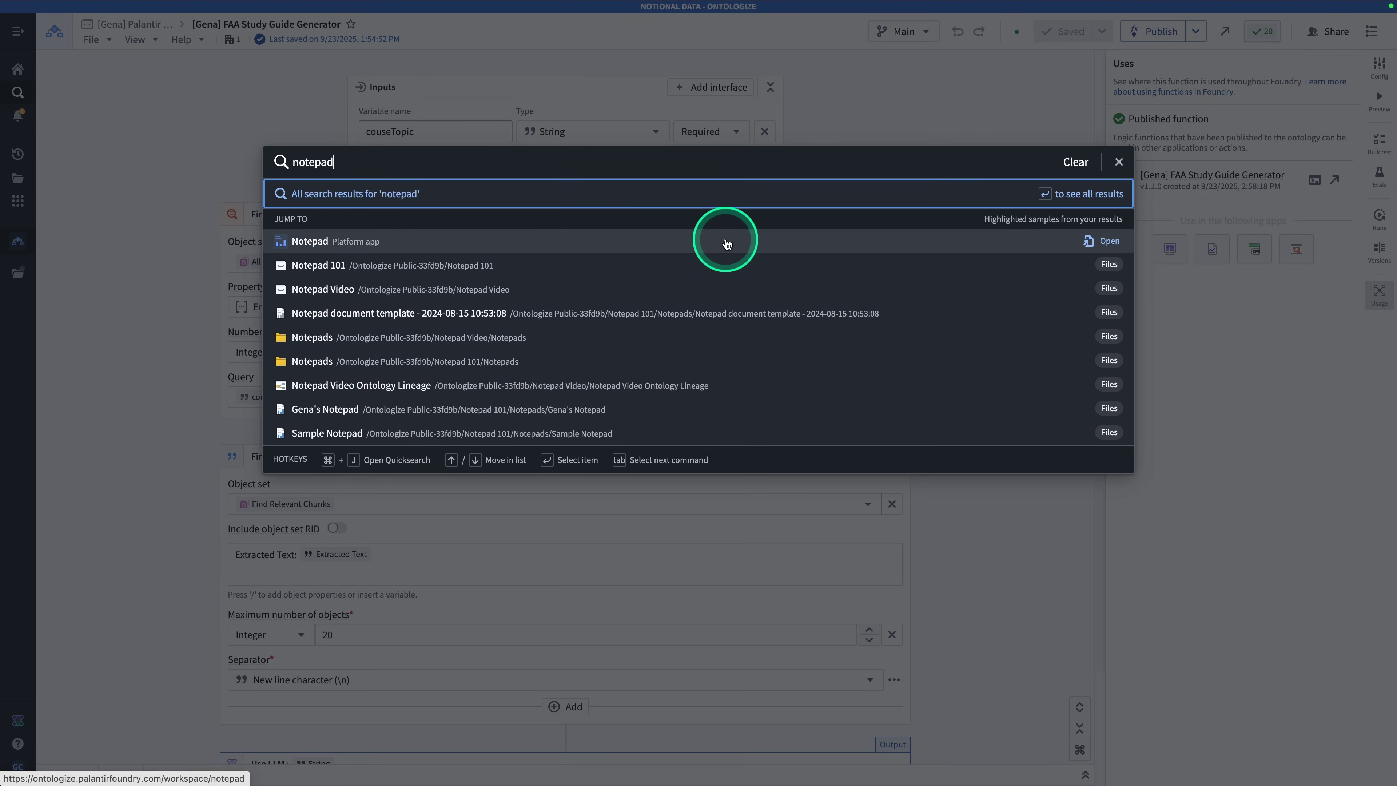
{"action": "left_click", "coordinate": [726, 242]}
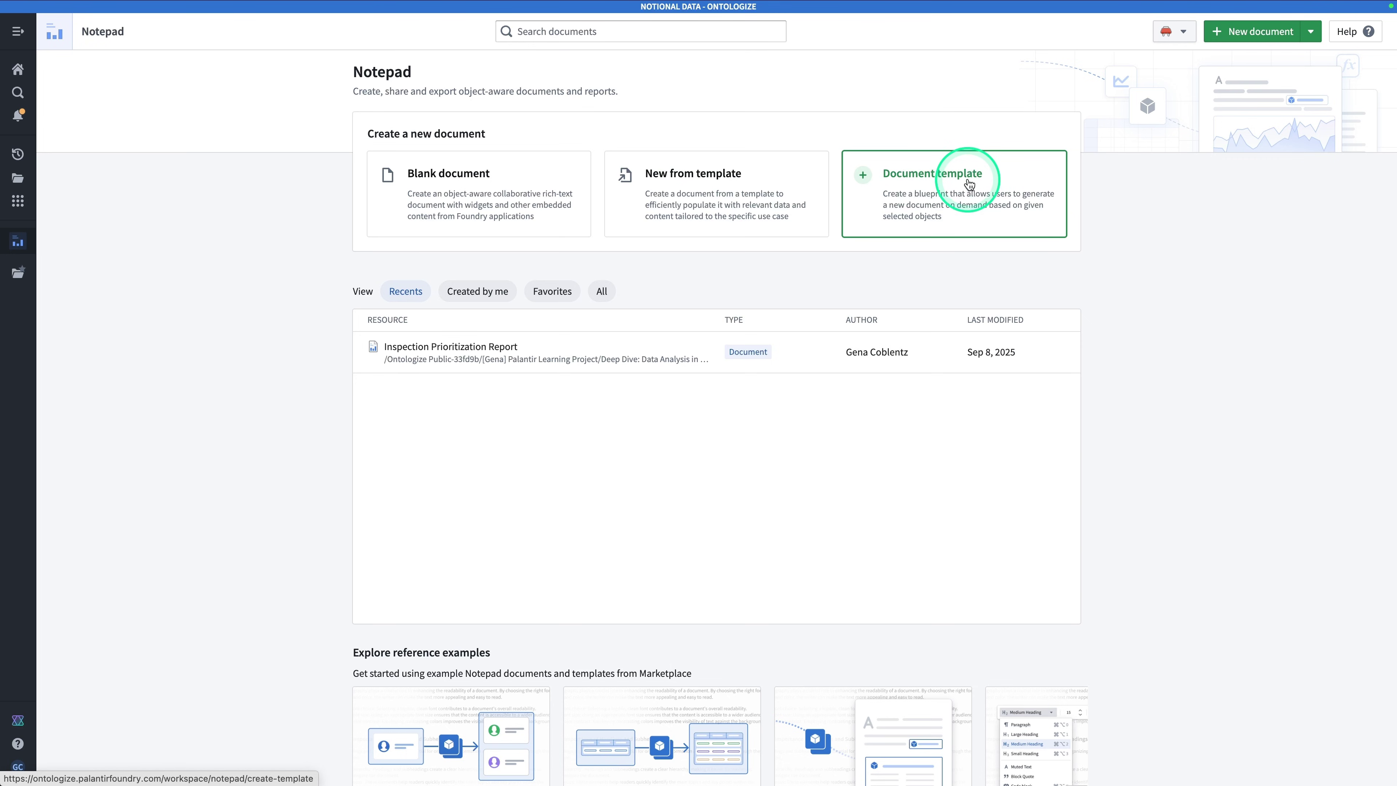
Start a new document template and name it 'FAA Study Guide Generator'
{"action": "left_click", "coordinate": [970, 184]}
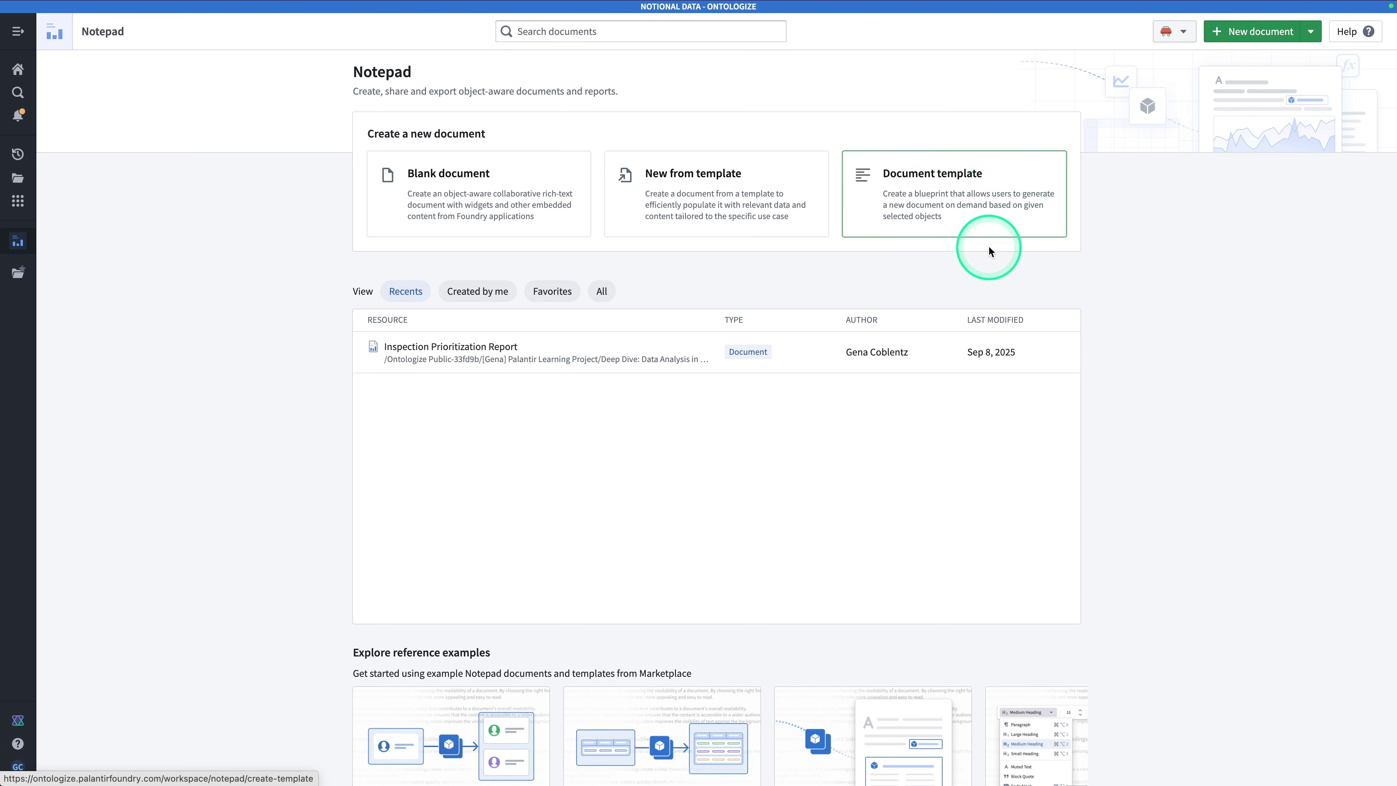
{"action": "left_click", "coordinate": [1012, 217]}
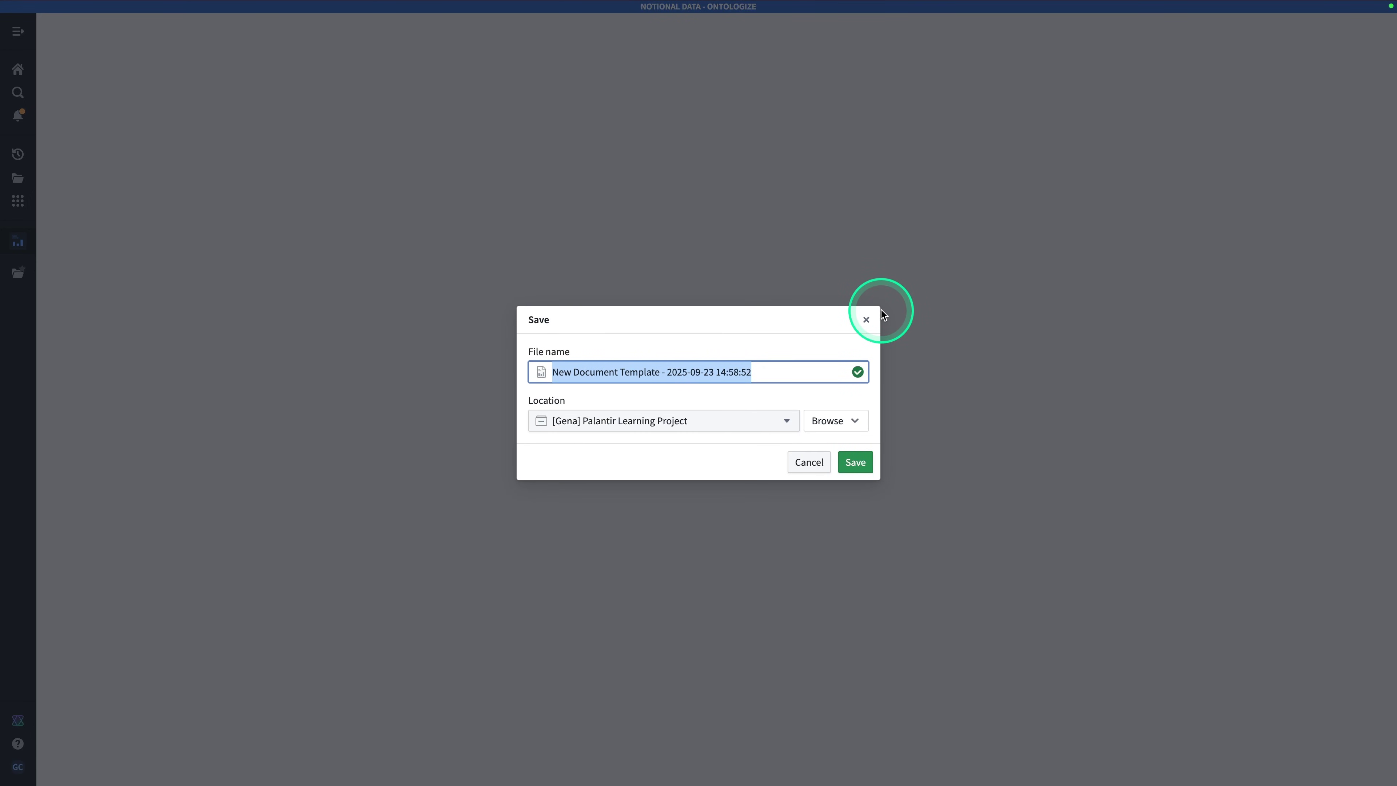
{"action": "type", "text": "FAA S"}
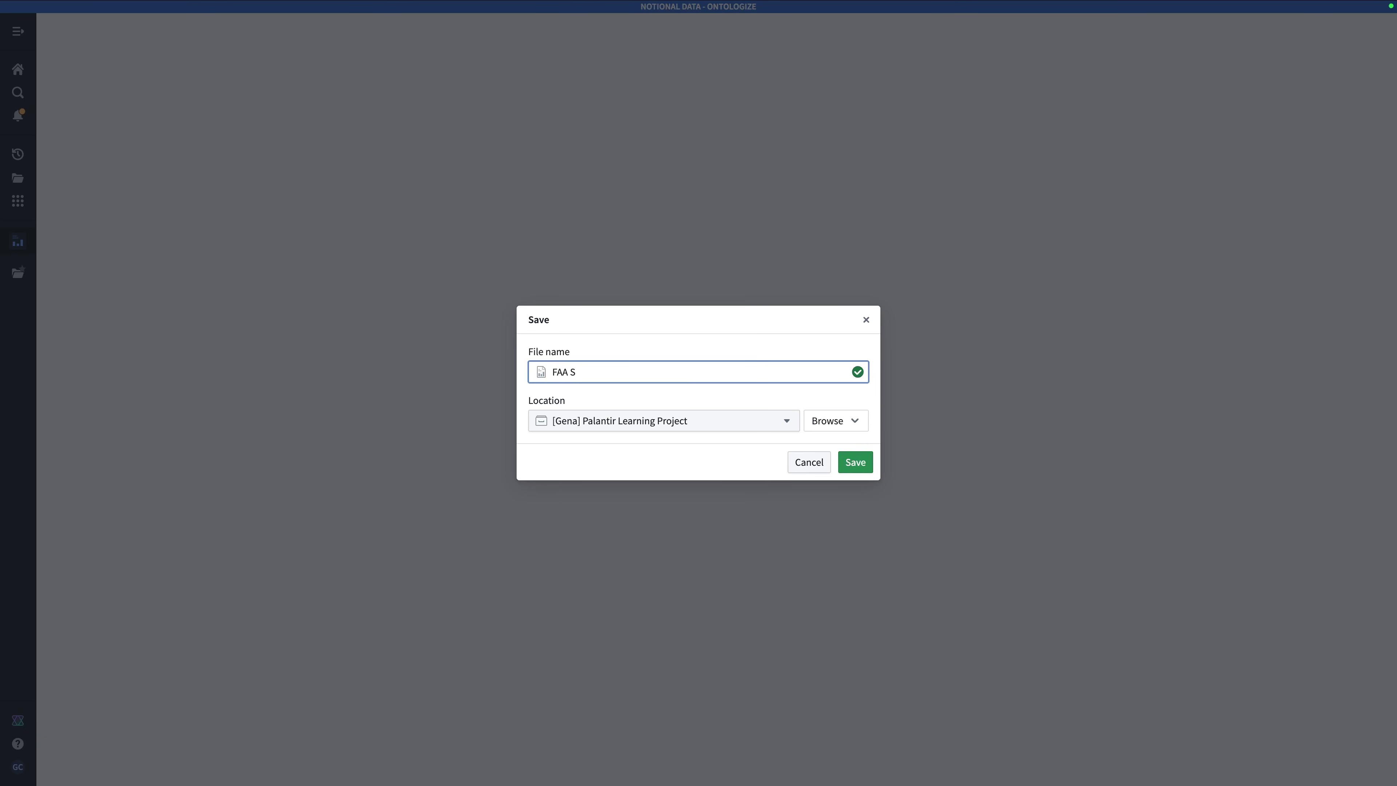
{"action": "type", "text": "tudy Guide"}
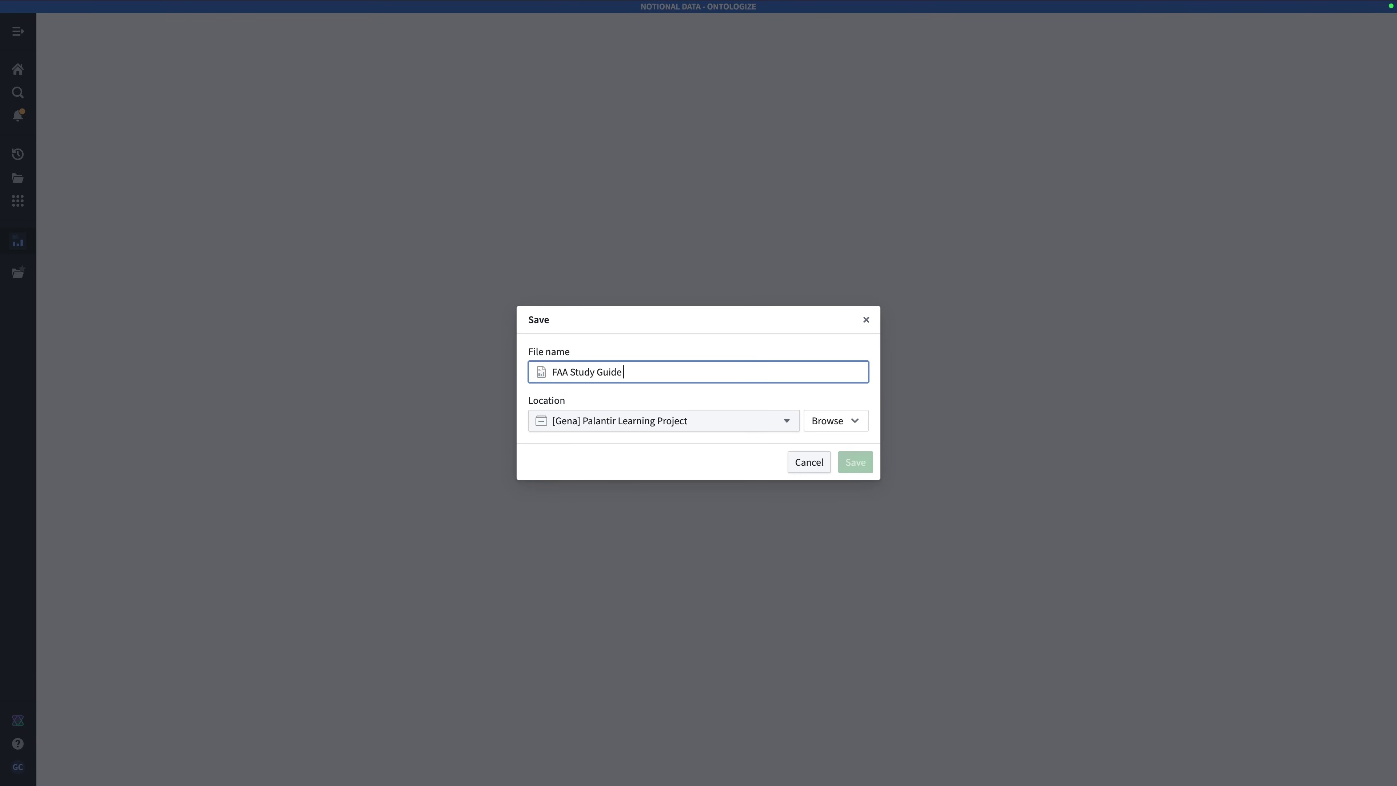
{"action": "type", "text": " Generator"}
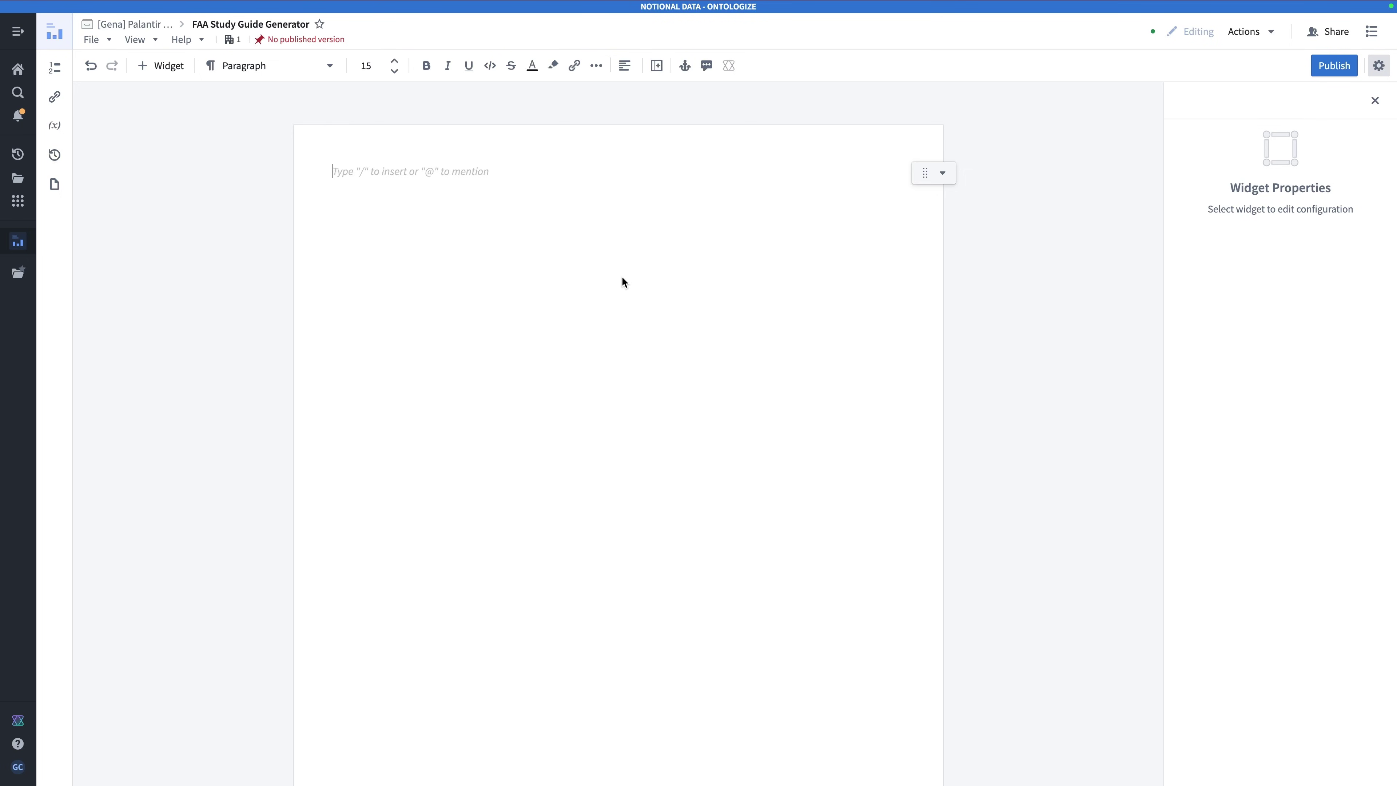
Bring up the / insert menu on the template's empty first line and browse its options
{"action": "left_click", "coordinate": [502, 178]}
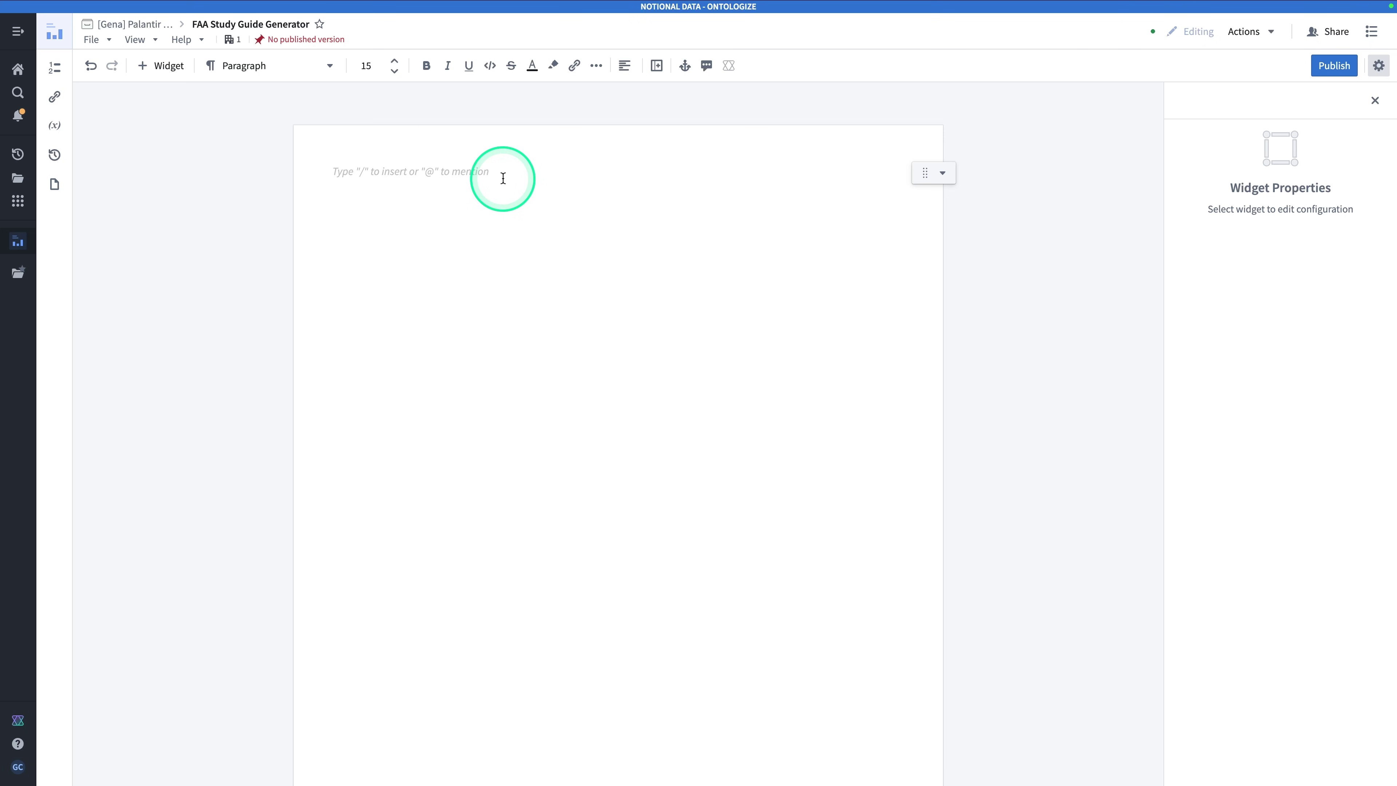
{"action": "type", "text": "/"}
{"action": "left_click", "coordinate": [418, 249]}
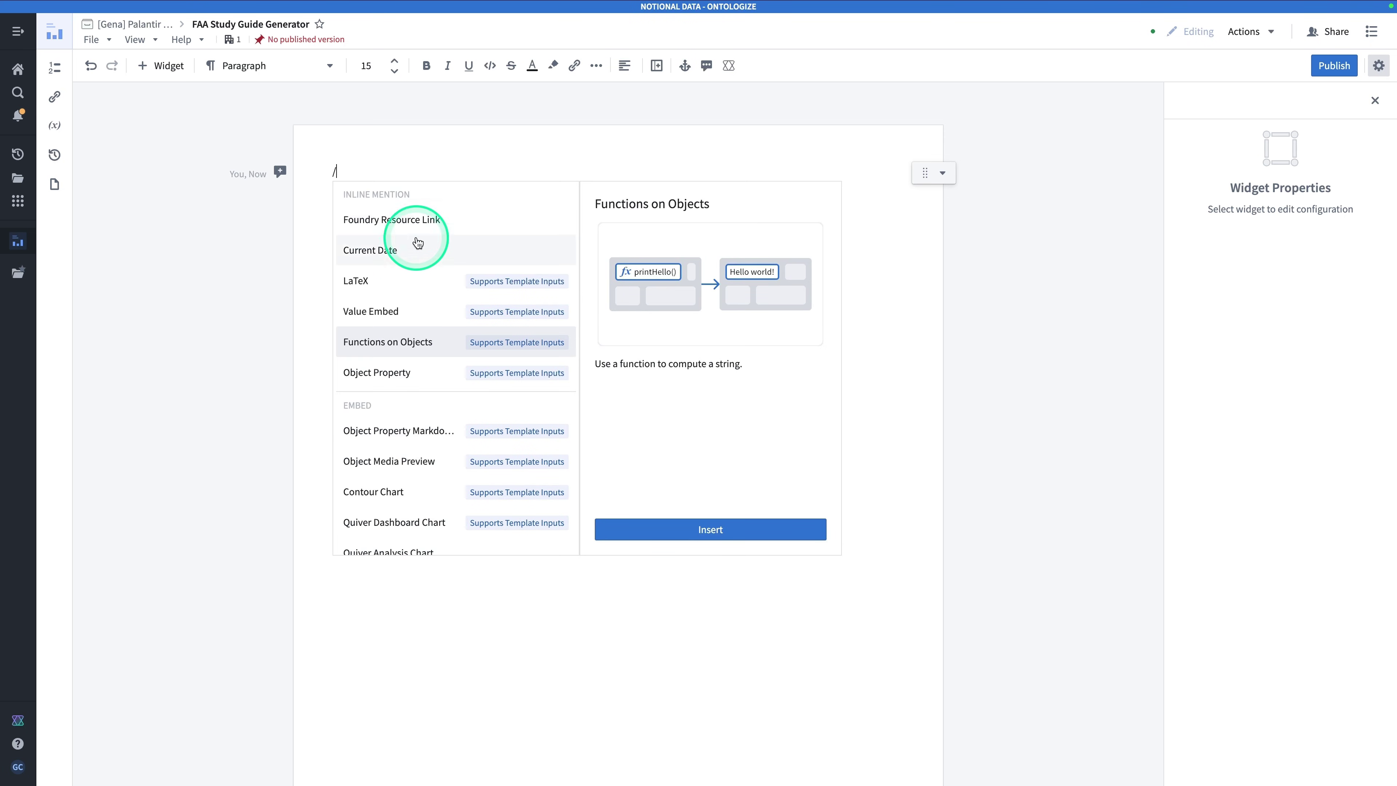
{"action": "scroll", "coordinate": [420, 250], "scroll_direction": "down", "scroll_amount": 5}
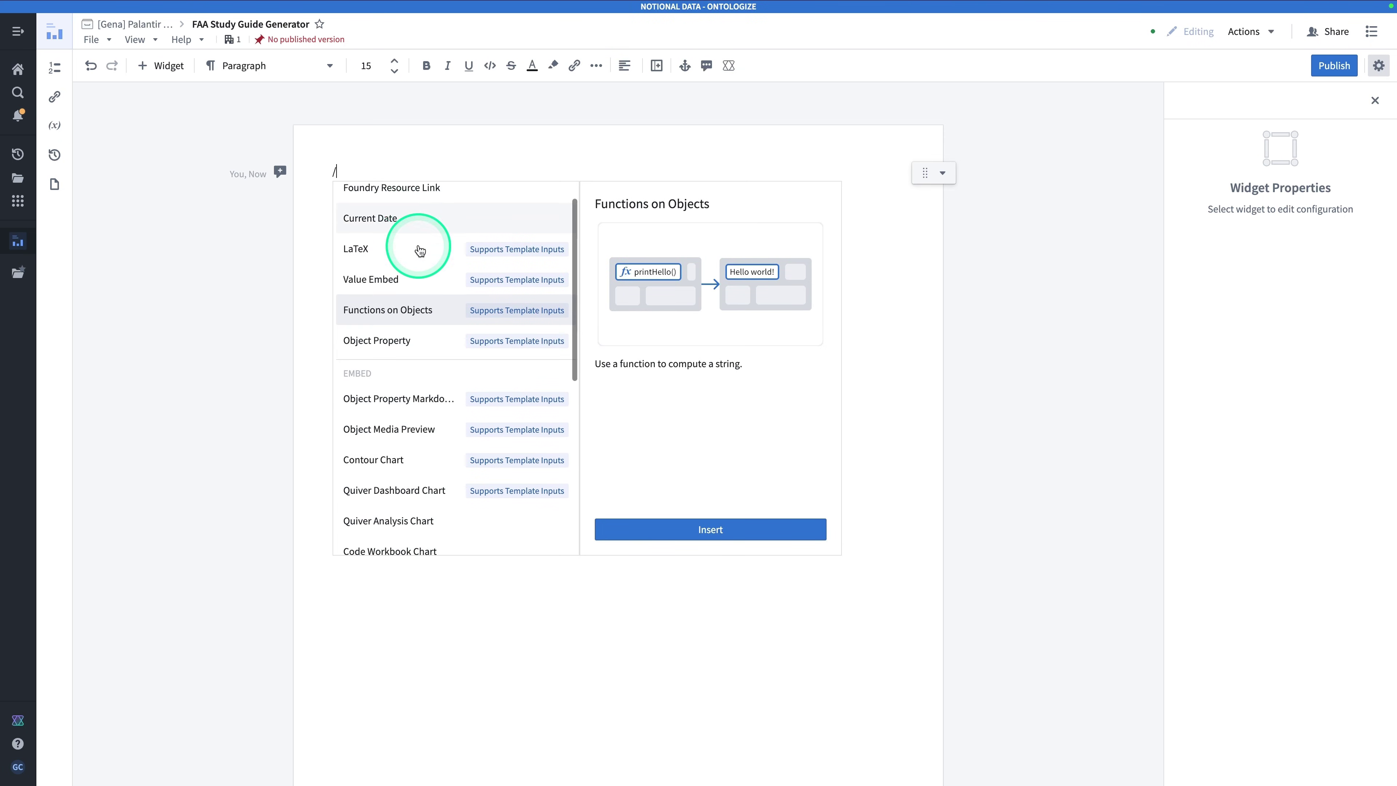
{"action": "scroll", "coordinate": [420, 250], "scroll_direction": "down", "scroll_amount": 5}
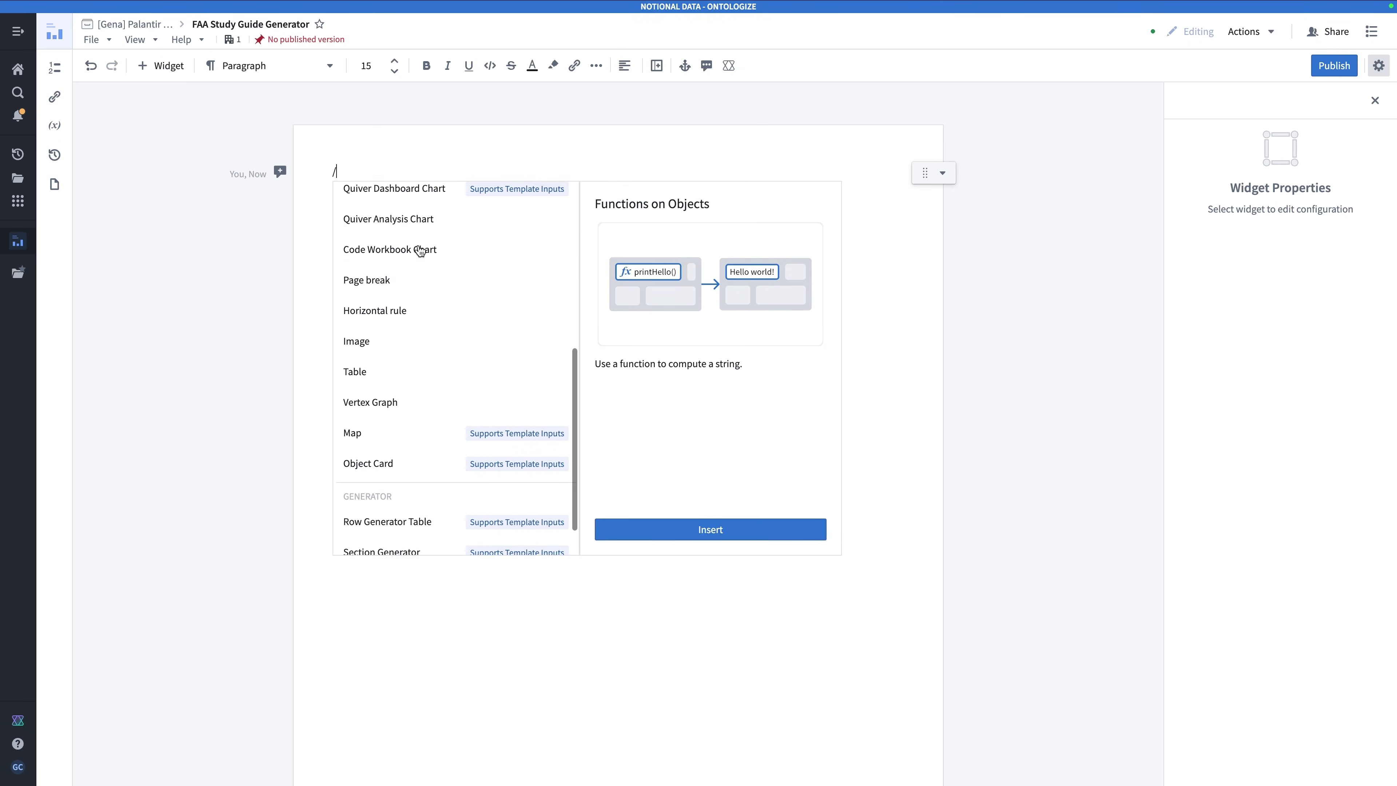
{"action": "scroll", "coordinate": [420, 250], "scroll_direction": "up", "scroll_amount": 8}
{"action": "scroll", "coordinate": [420, 250], "scroll_direction": "up", "scroll_amount": 3}
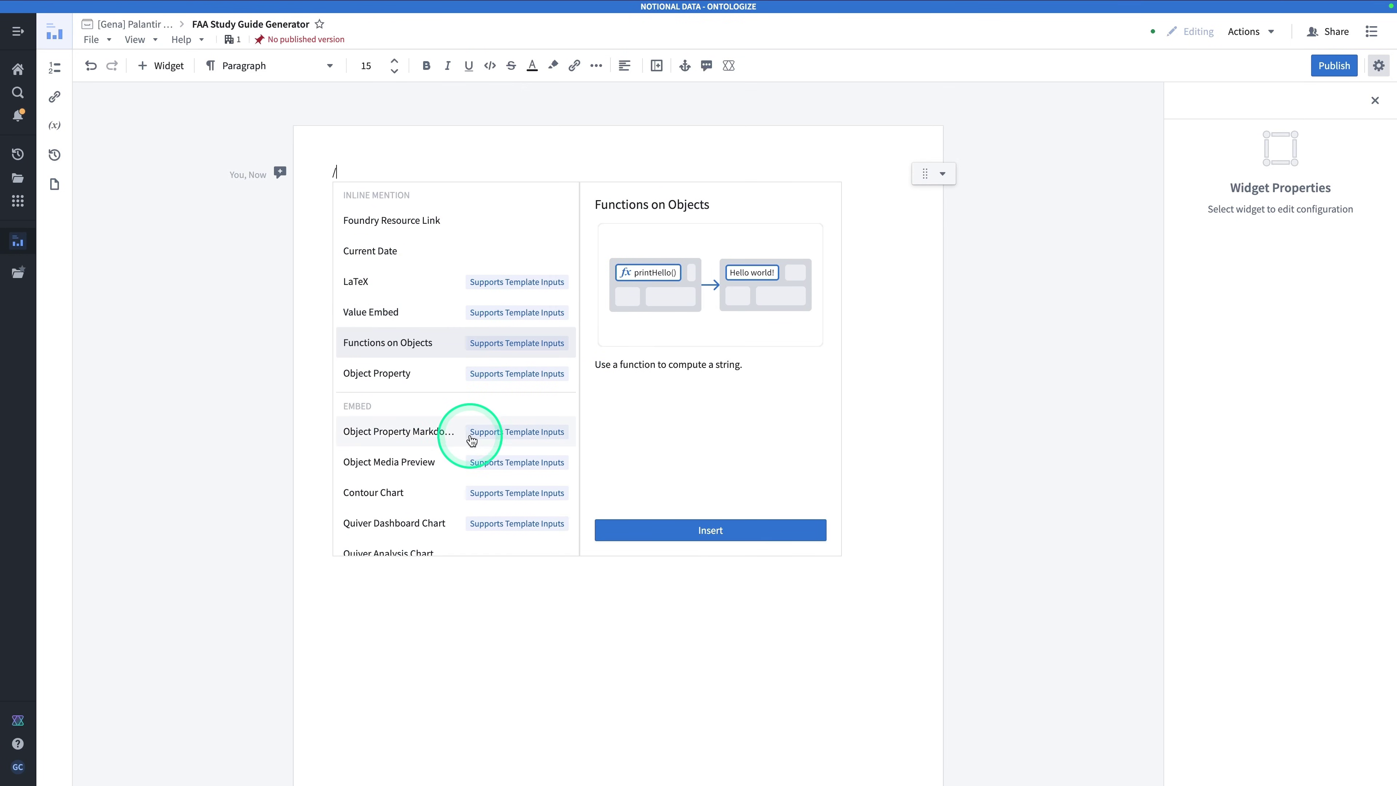
Add a Functions on Objects widget to the template page
{"action": "scroll", "coordinate": [472, 437], "scroll_direction": "down", "scroll_amount": 3}
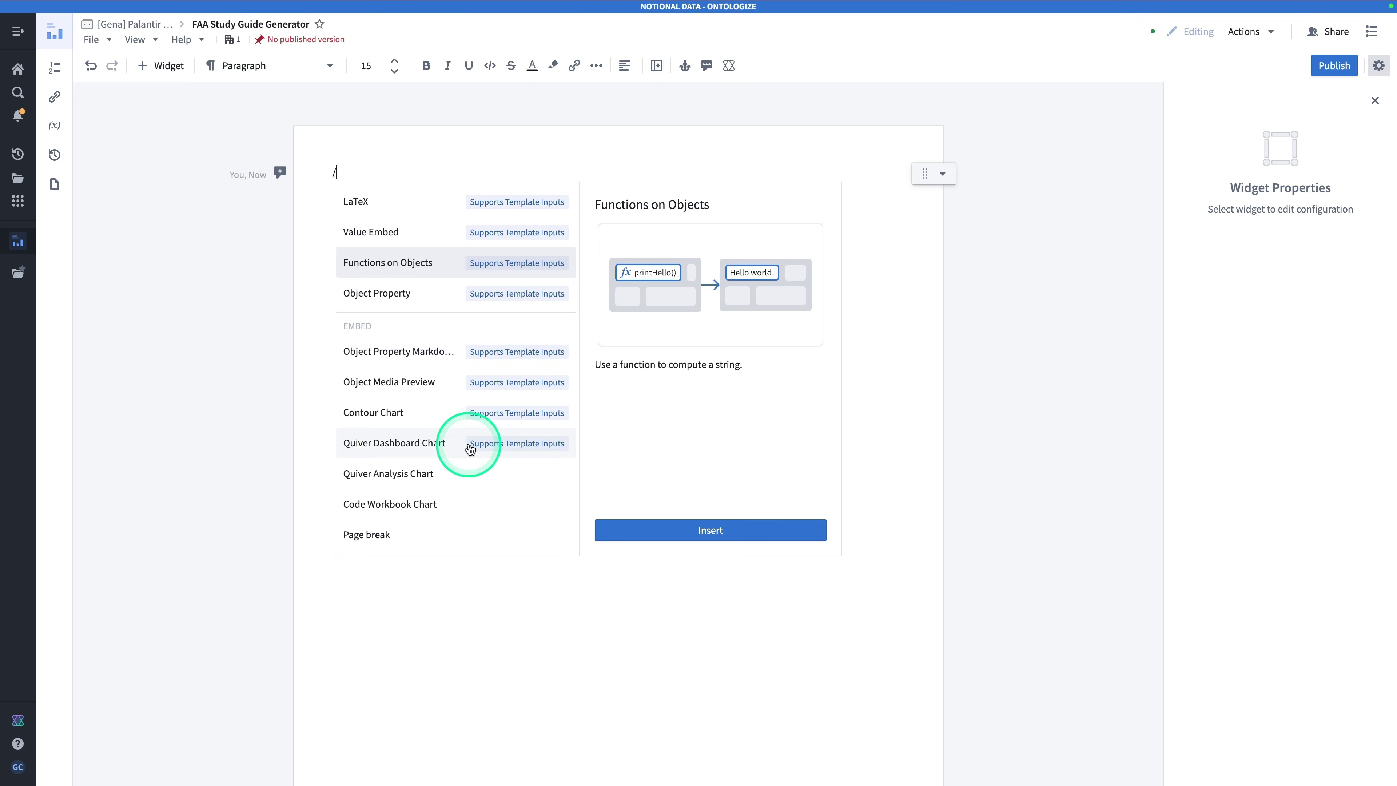
{"action": "scroll", "coordinate": [443, 346], "scroll_direction": "up", "scroll_amount": 3}
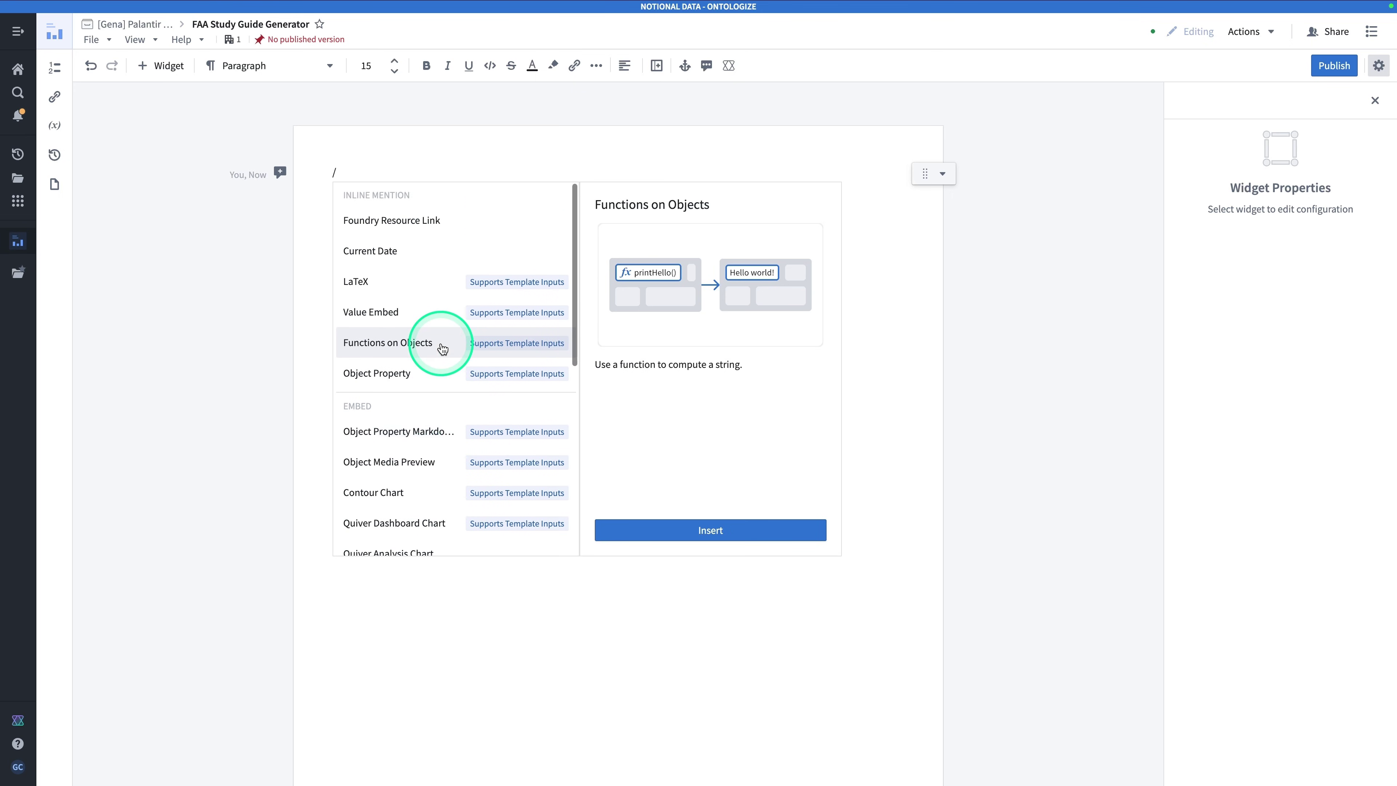
{"action": "scroll", "coordinate": [449, 312], "scroll_direction": "down", "scroll_amount": 10}
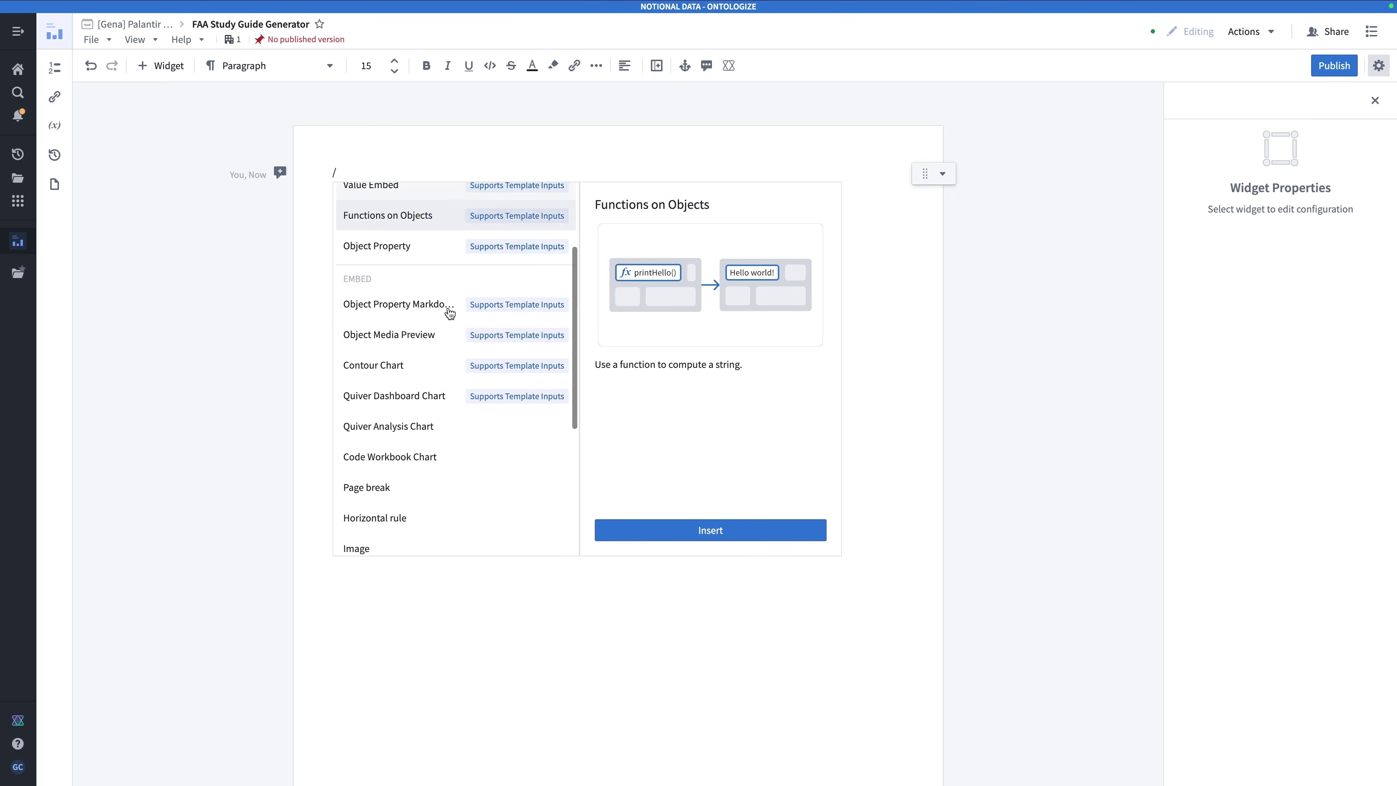
{"action": "scroll", "coordinate": [449, 312], "scroll_direction": "up", "scroll_amount": 10}
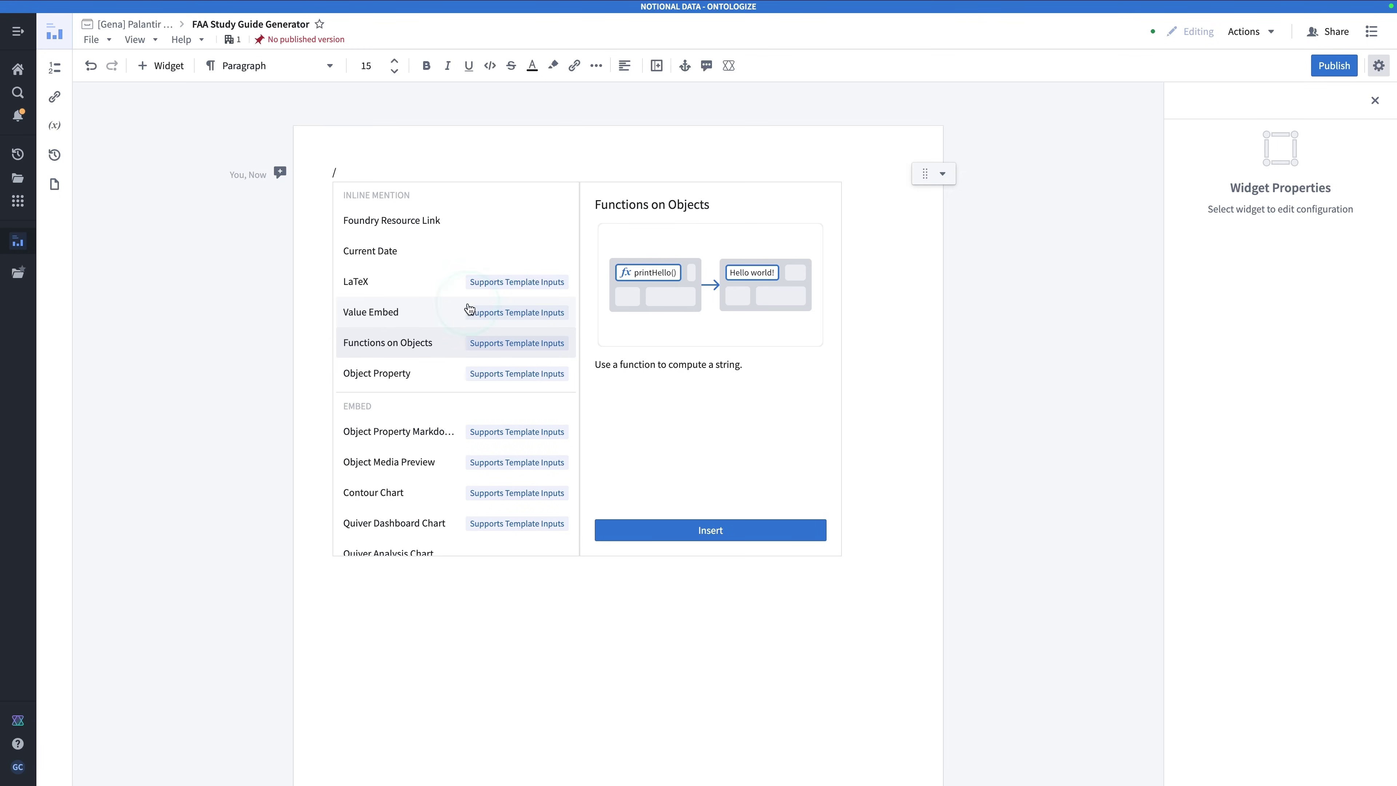
{"action": "left_click_drag", "start_coordinate": [474, 278], "coordinate": [519, 287]}
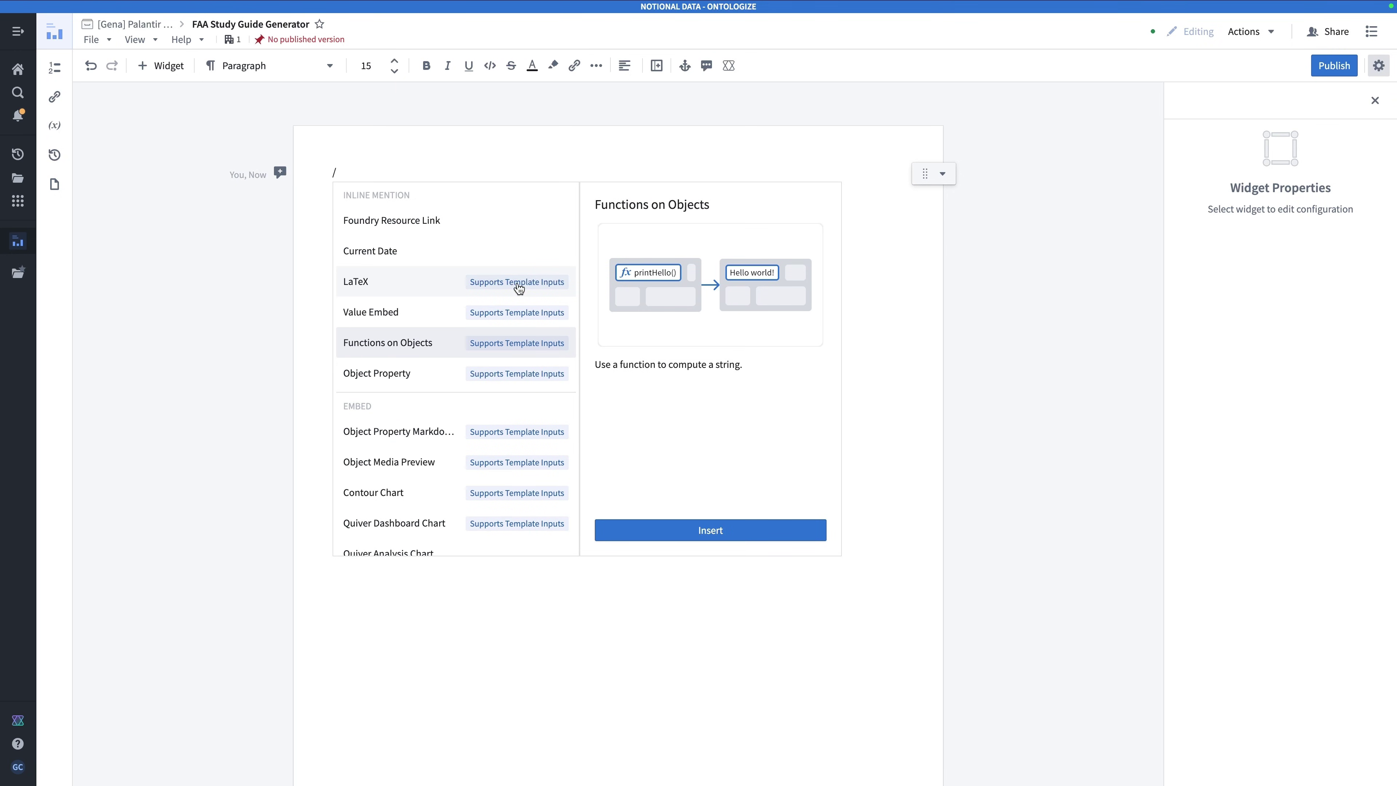
{"action": "mouse_move", "coordinate": [519, 288]}
{"action": "left_mouse_down"}
{"action": "mouse_move", "coordinate": [434, 353]}
{"action": "mouse_move", "coordinate": [470, 346]}
{"action": "mouse_move", "coordinate": [431, 346]}
{"action": "left_mouse_up"}
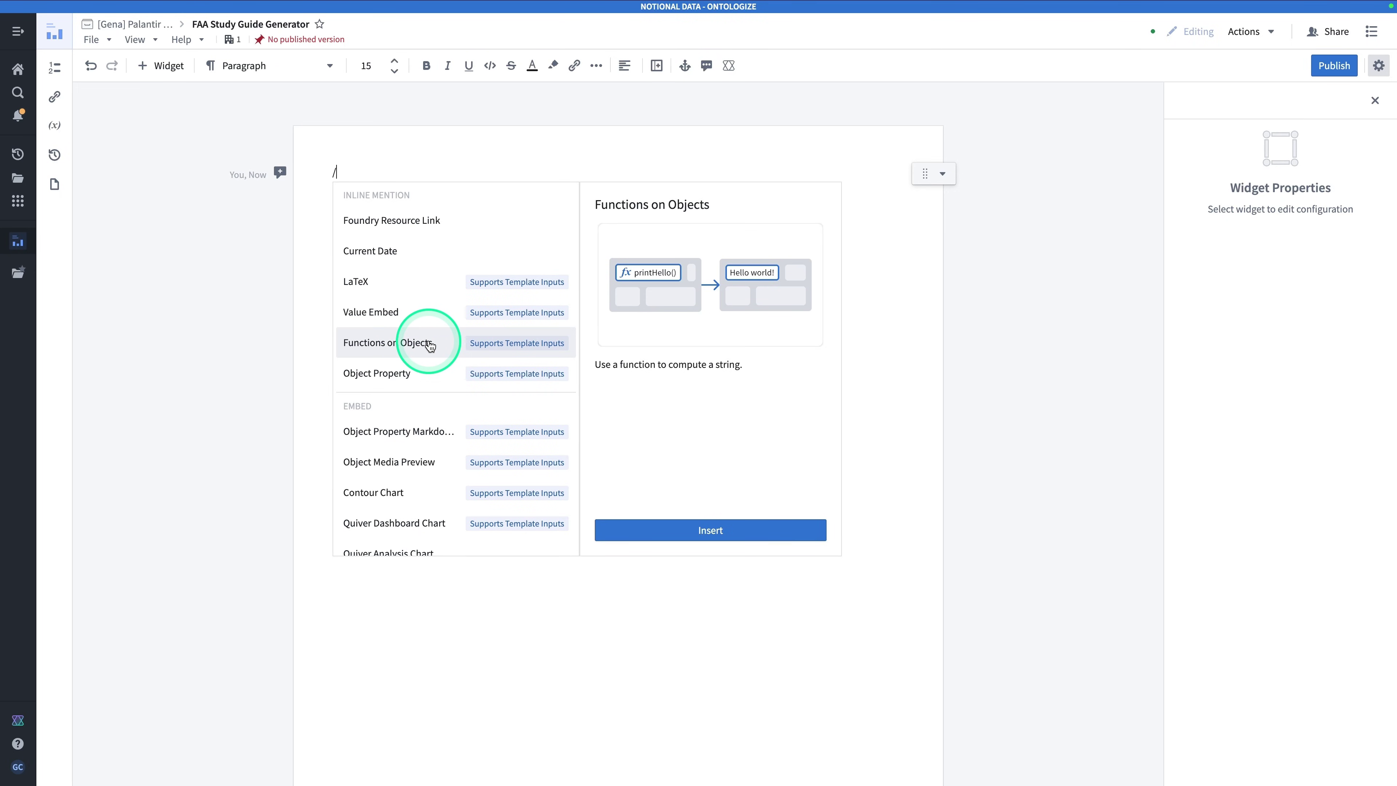
{"action": "mouse_move", "coordinate": [430, 345]}
{"action": "left_mouse_down"}
{"action": "mouse_move", "coordinate": [499, 345]}
{"action": "mouse_move", "coordinate": [753, 474]}
{"action": "mouse_move", "coordinate": [789, 542]}
{"action": "mouse_move", "coordinate": [781, 533]}
{"action": "left_mouse_up"}
Bind the widget to the FAA Study Guide Generator function at version 1.1.0
{"action": "left_click", "coordinate": [1272, 161]}
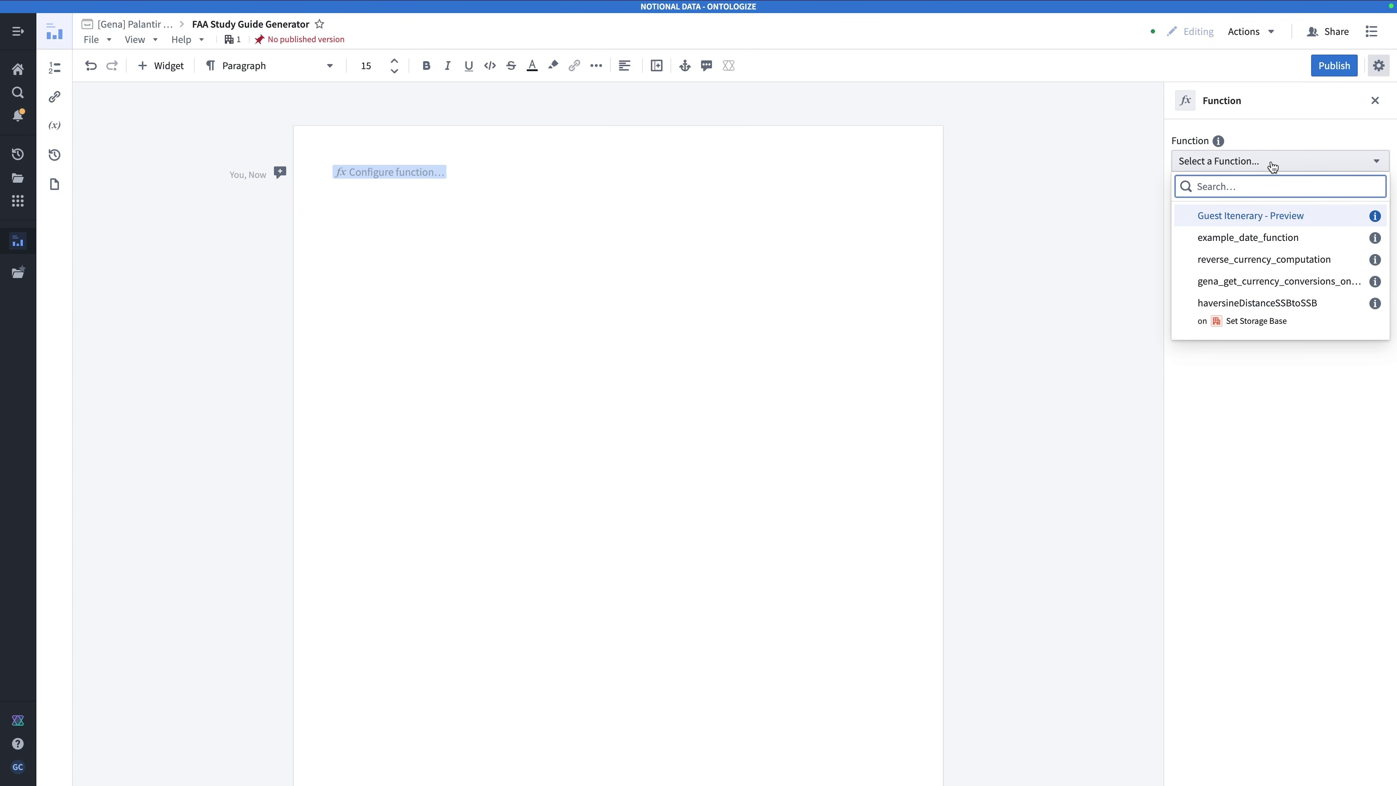
{"action": "type", "text": "[Gena"}
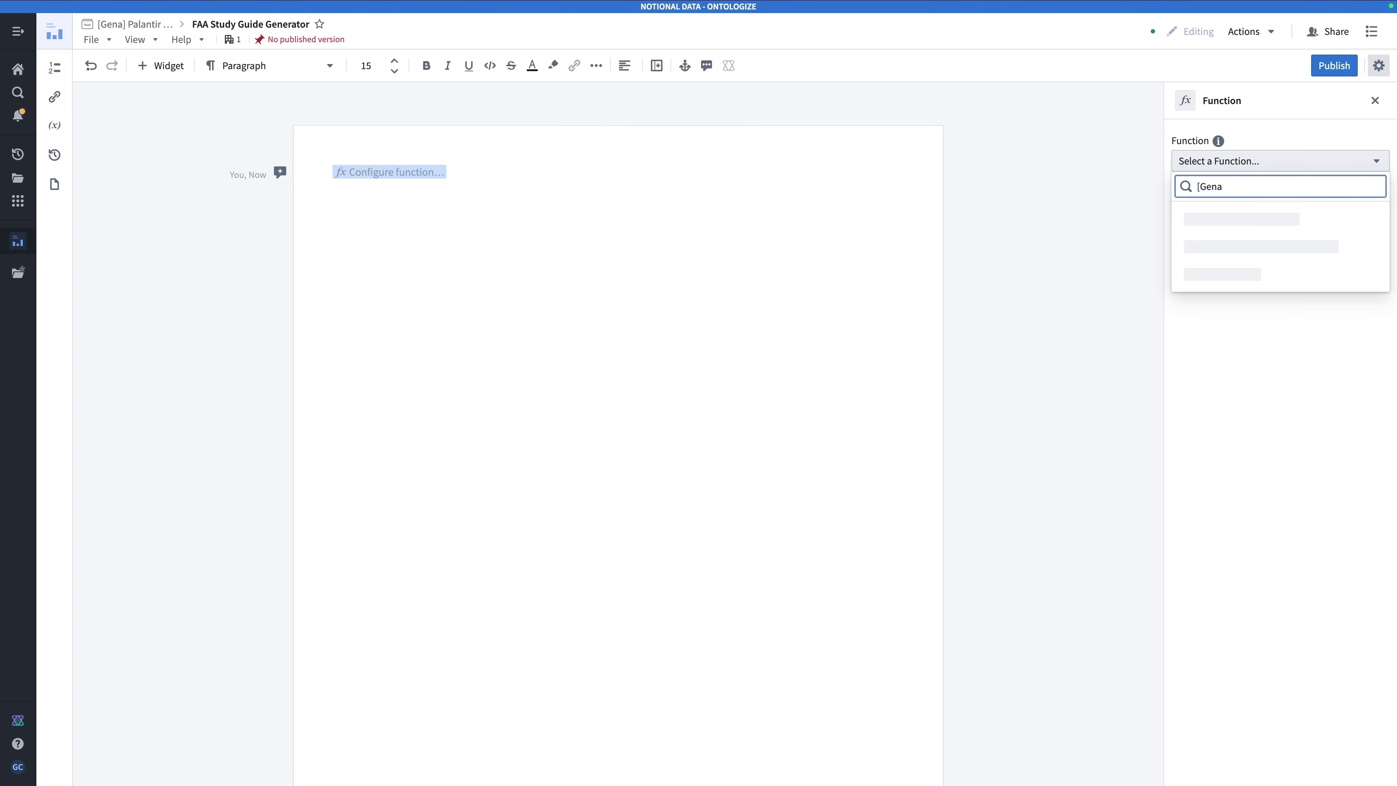
{"action": "type", "text": "] FAA"}
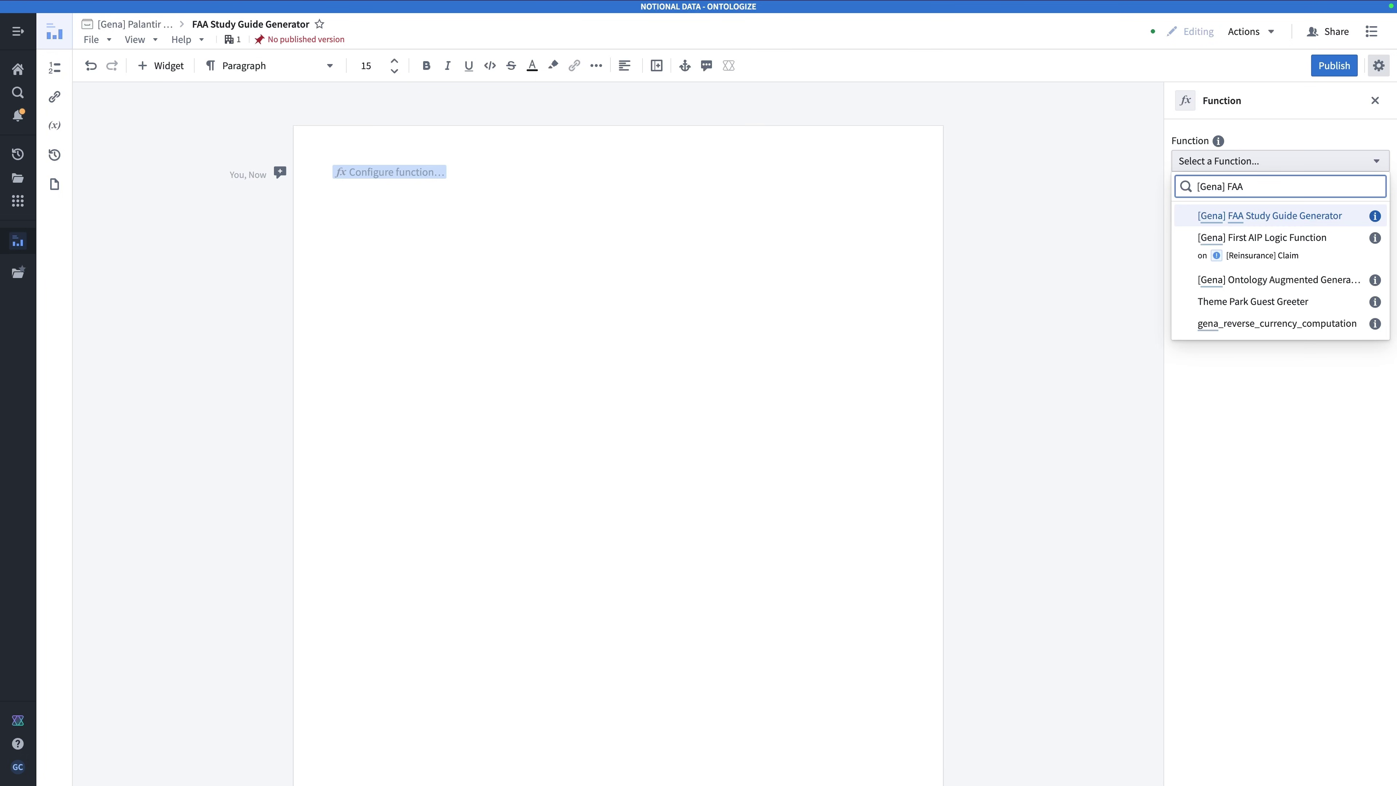
{"action": "left_click", "coordinate": [1272, 175]}
{"action": "left_click", "coordinate": [1275, 220]}
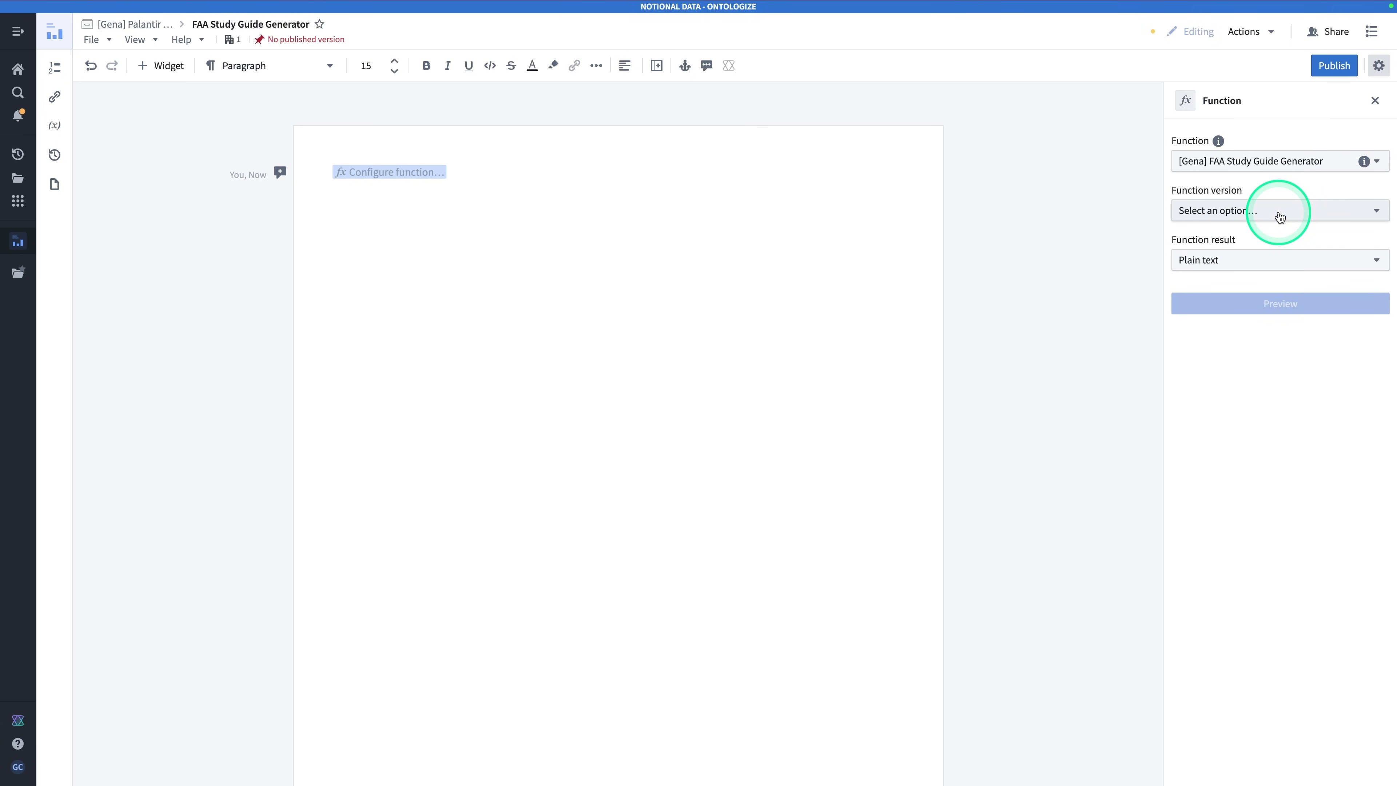
{"action": "left_click", "coordinate": [1279, 216]}
{"action": "left_click", "coordinate": [1270, 240]}
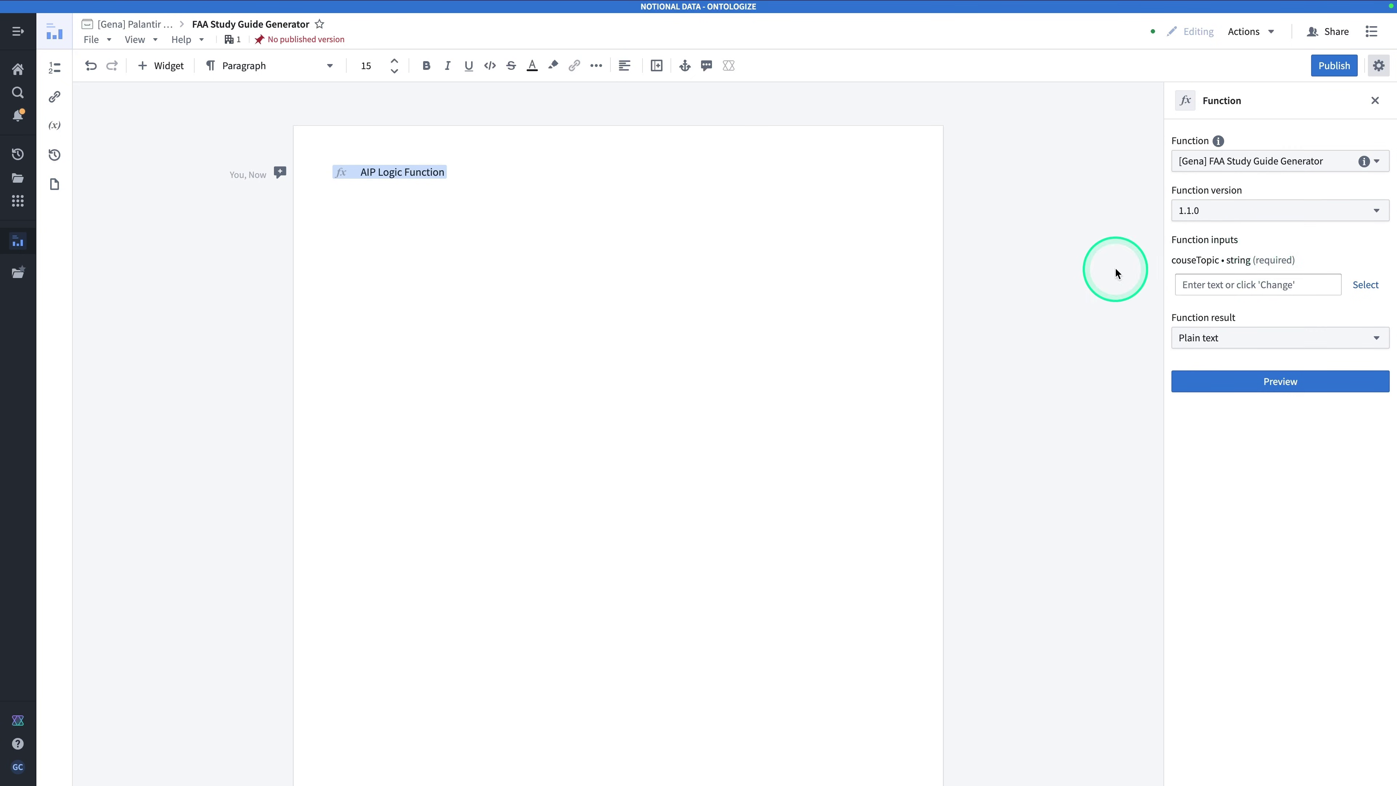
Set the couseTopic input to 'Aeronautical Decision Making'
{"action": "left_click", "coordinate": [1288, 280]}
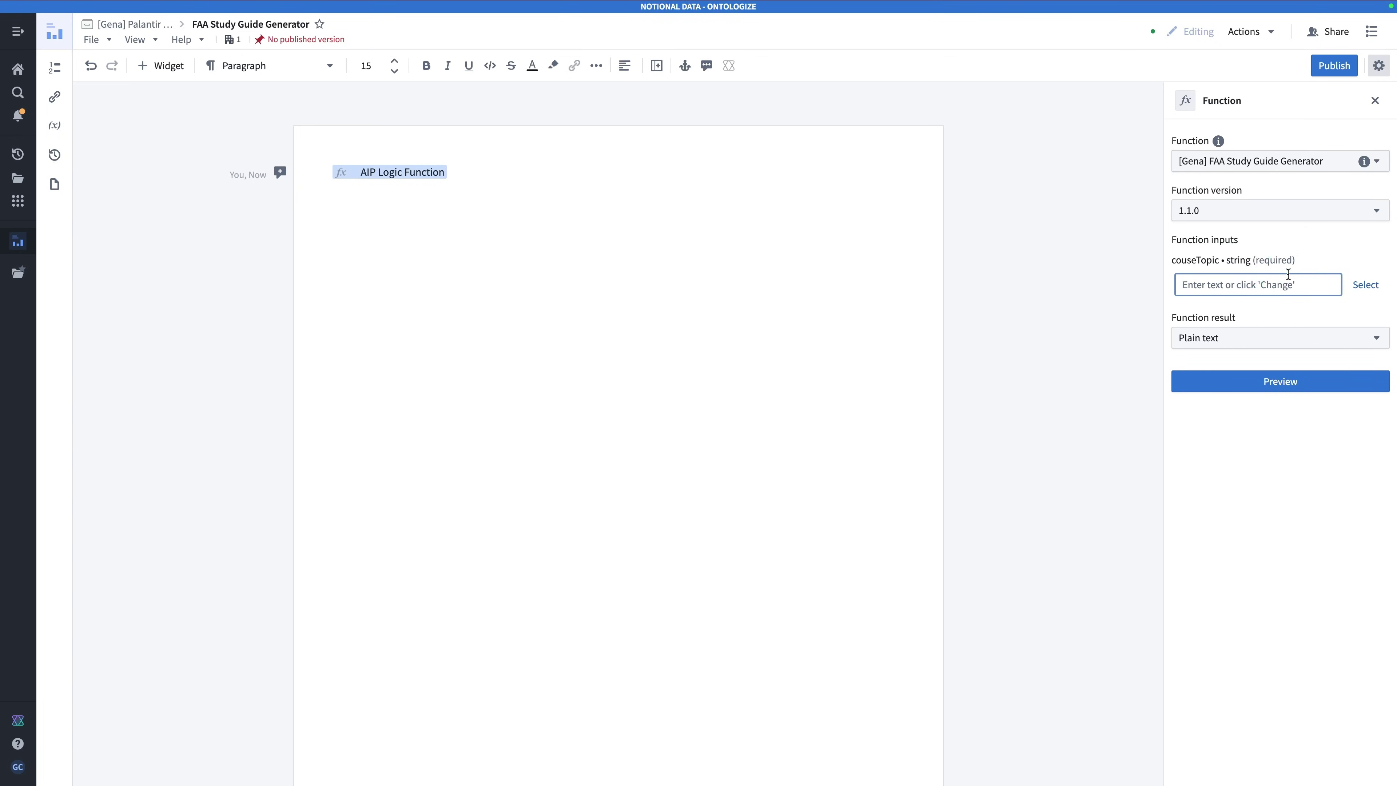
{"action": "type", "text": "Aeronau"}
{"action": "type", "text": "tiv"}
{"action": "type", "text": "al Decision "}
{"action": "type", "text": "Making"}
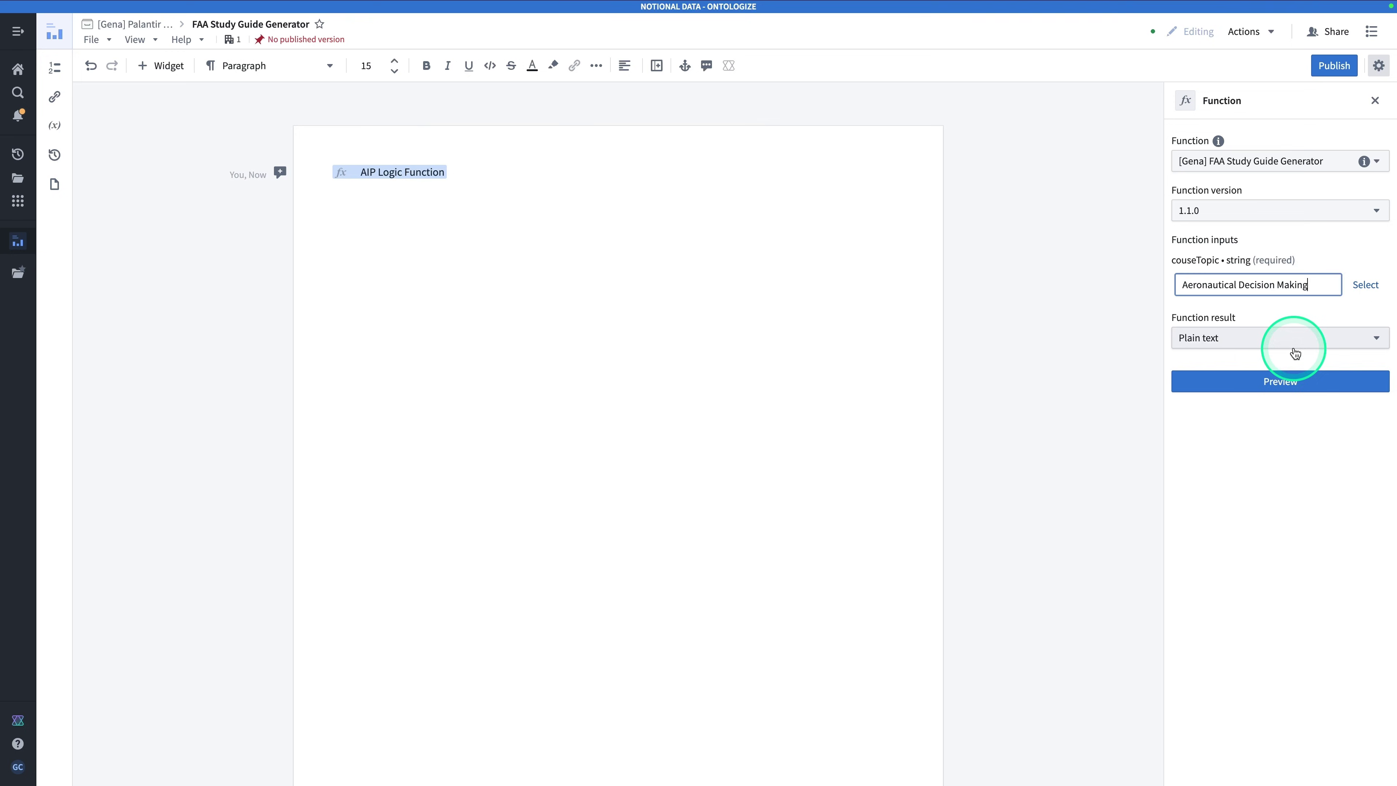
{"action": "left_click", "coordinate": [1297, 381]}
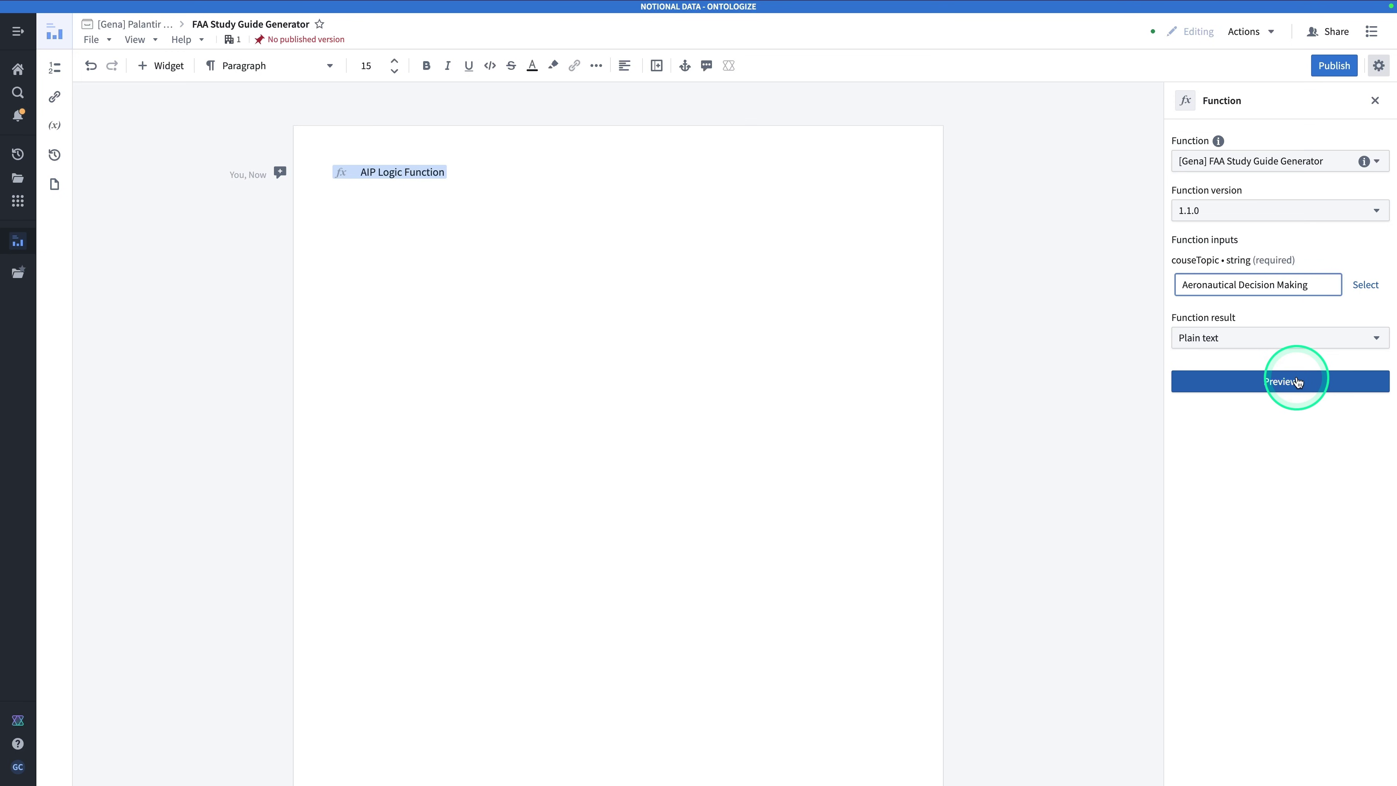
{"action": "left_click", "coordinate": [1218, 335]}
Preview the generated Aeronautical Decision Making guide and switch the function result to Markdown
{"action": "left_click", "coordinate": [1251, 432]}
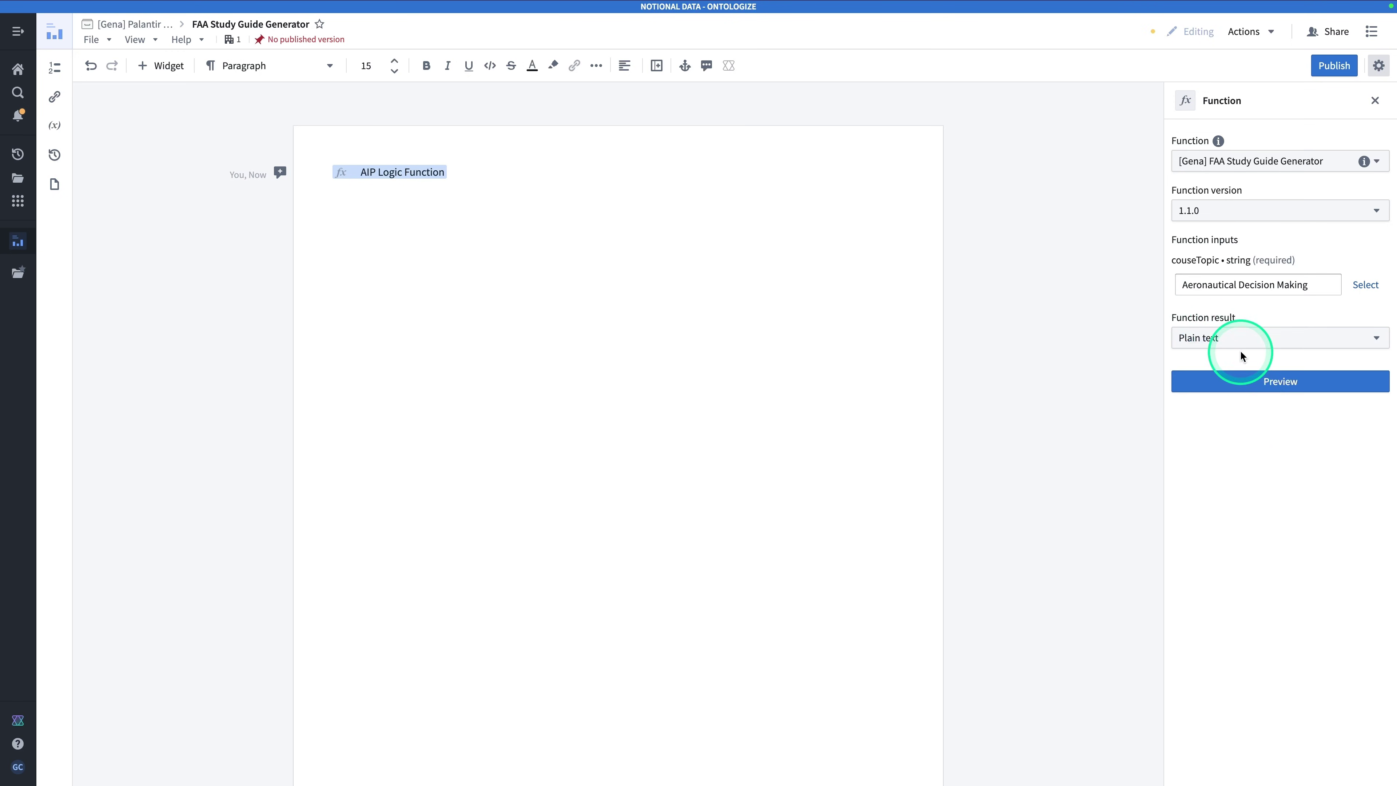
{"action": "left_click", "coordinate": [1258, 380]}
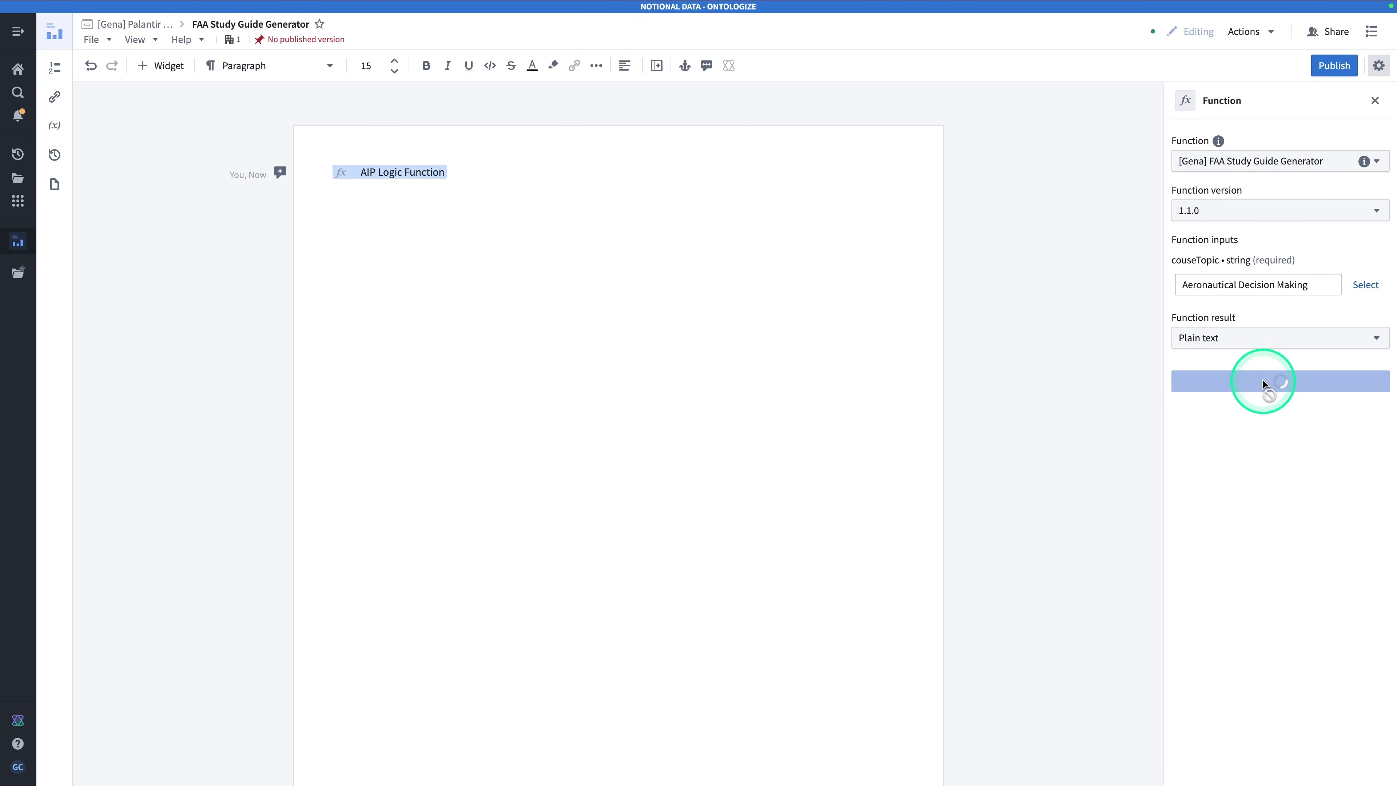
{"action": "scroll", "coordinate": [850, 287], "scroll_direction": "up", "scroll_amount": 15}
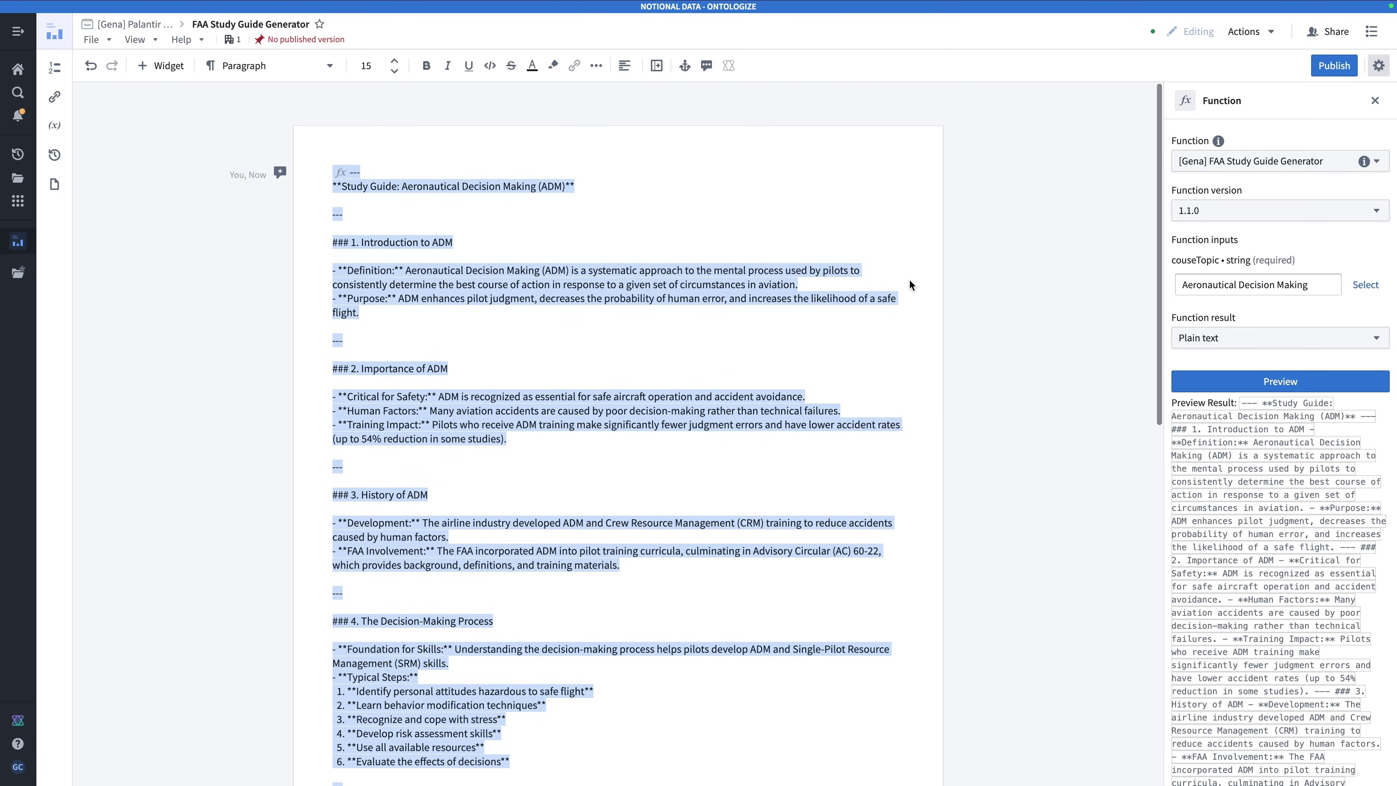
{"action": "left_click", "coordinate": [1292, 336]}
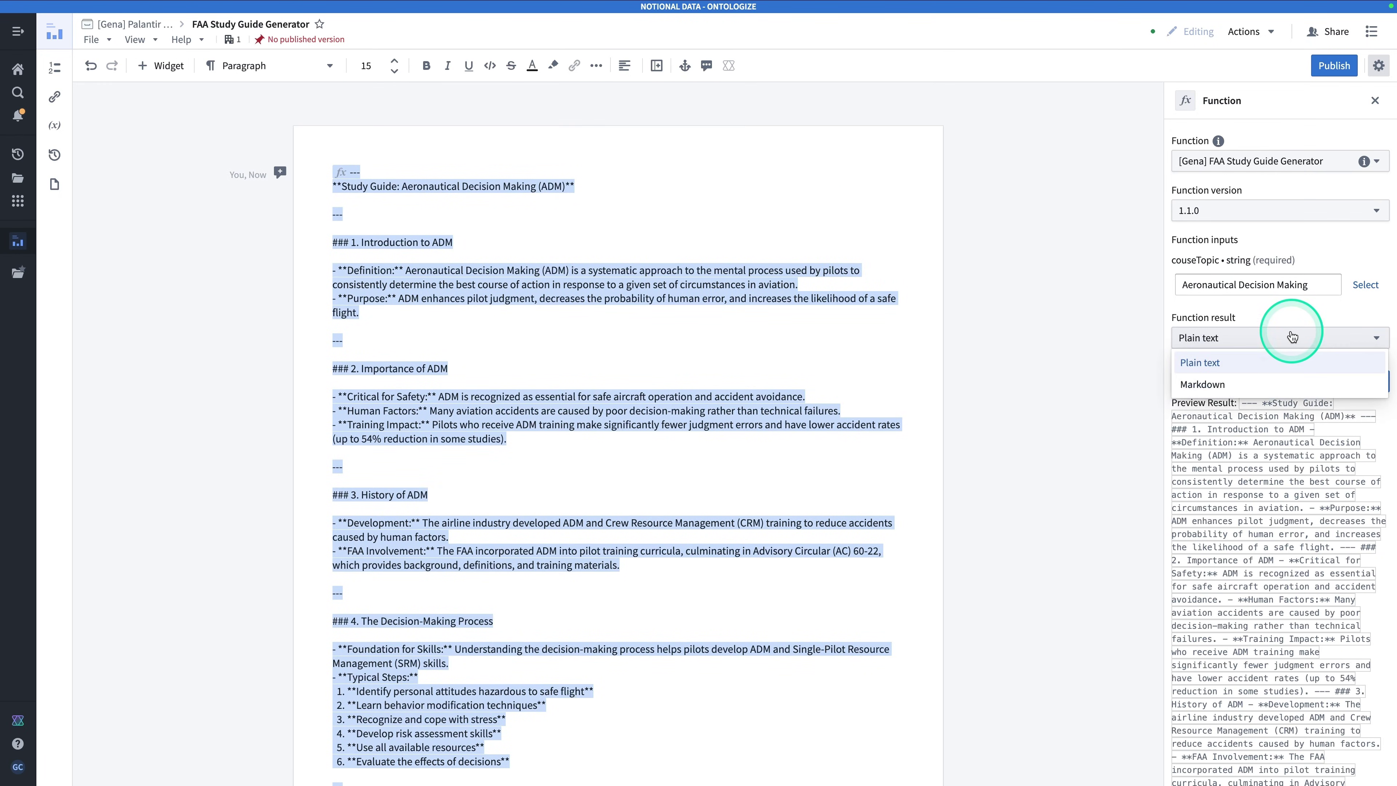
{"action": "left_click", "coordinate": [1263, 394]}
{"action": "scroll", "coordinate": [778, 246], "scroll_direction": "down", "scroll_amount": 9}
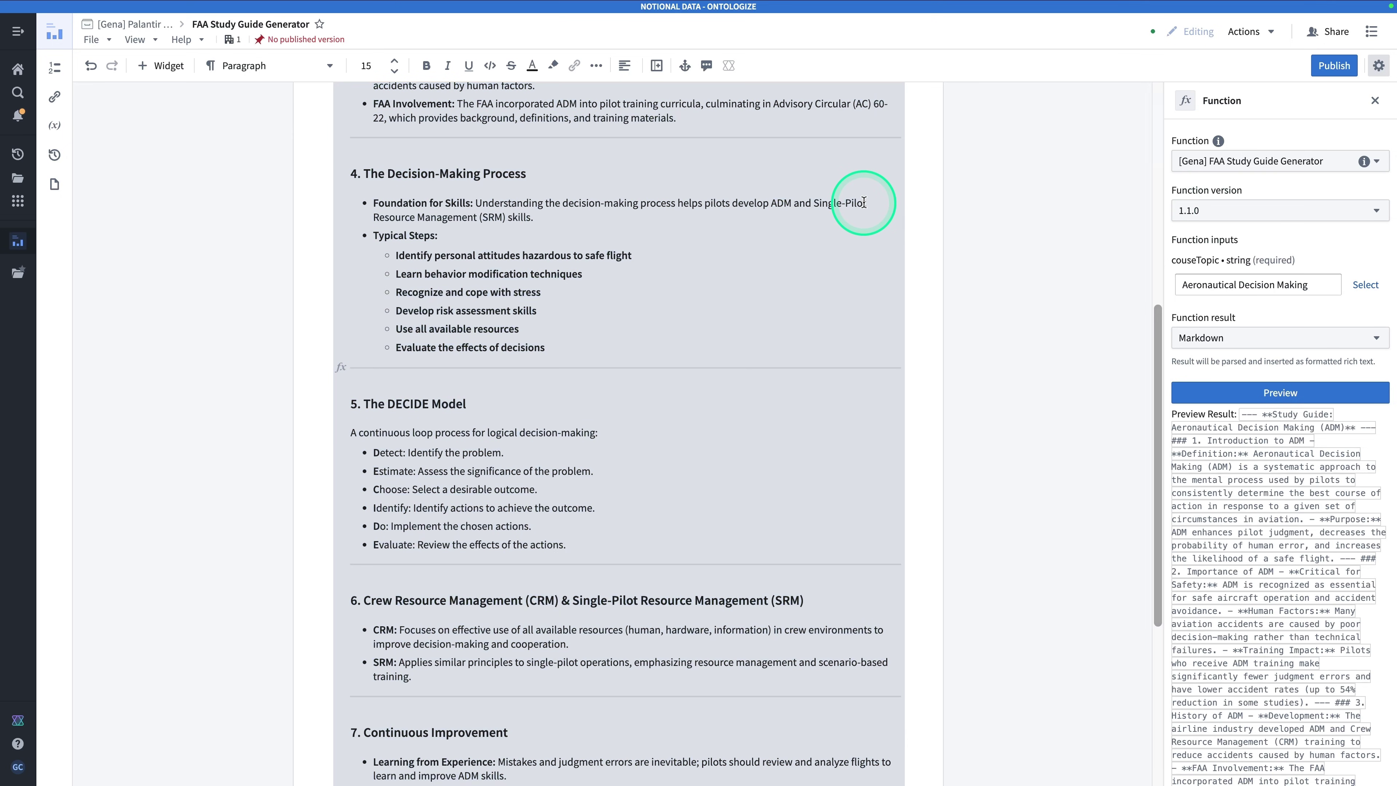
{"action": "scroll", "coordinate": [863, 203], "scroll_direction": "up", "scroll_amount": 8}
{"action": "scroll", "coordinate": [863, 203], "scroll_direction": "down", "scroll_amount": 11}
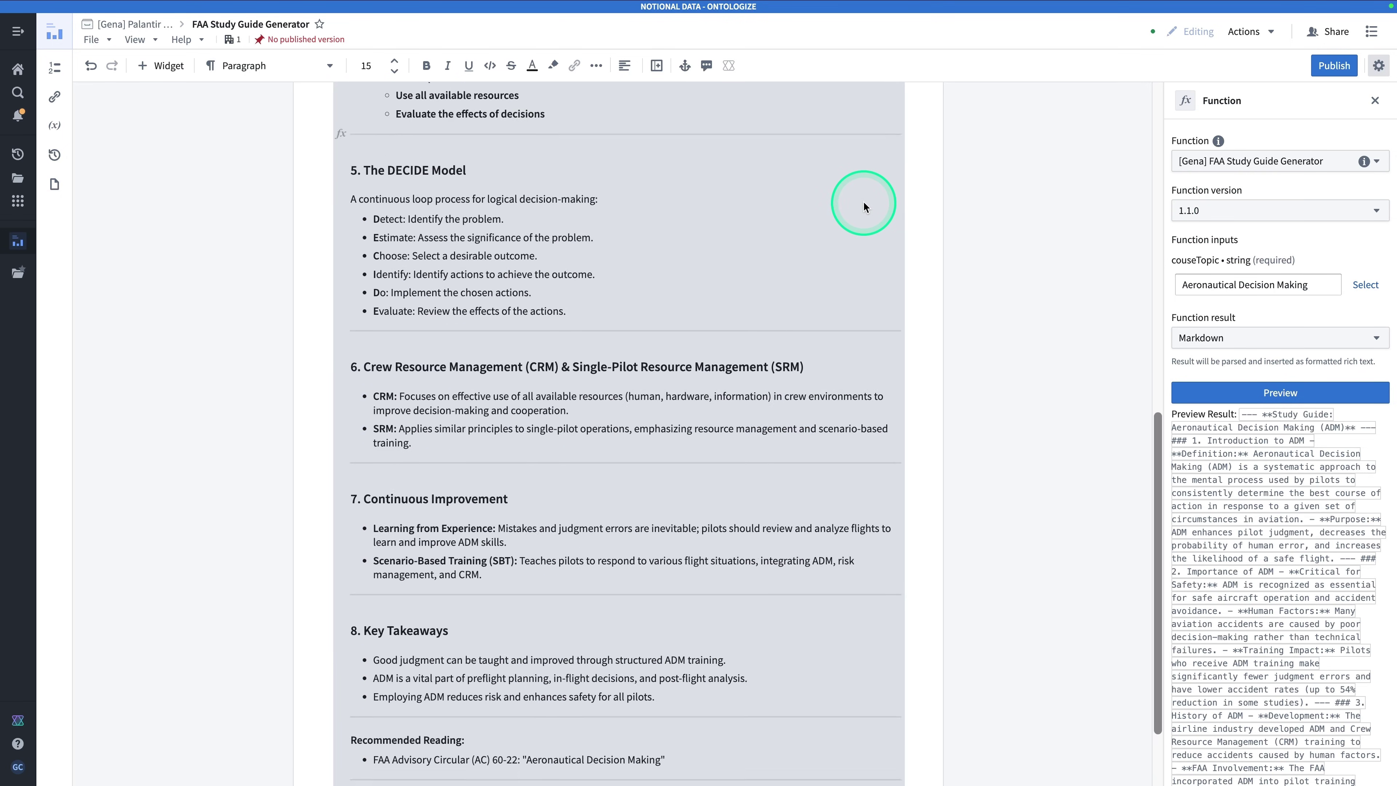
{"action": "scroll", "coordinate": [863, 204], "scroll_direction": "down", "scroll_amount": 2}
{"action": "scroll", "coordinate": [863, 203], "scroll_direction": "up", "scroll_amount": 12}
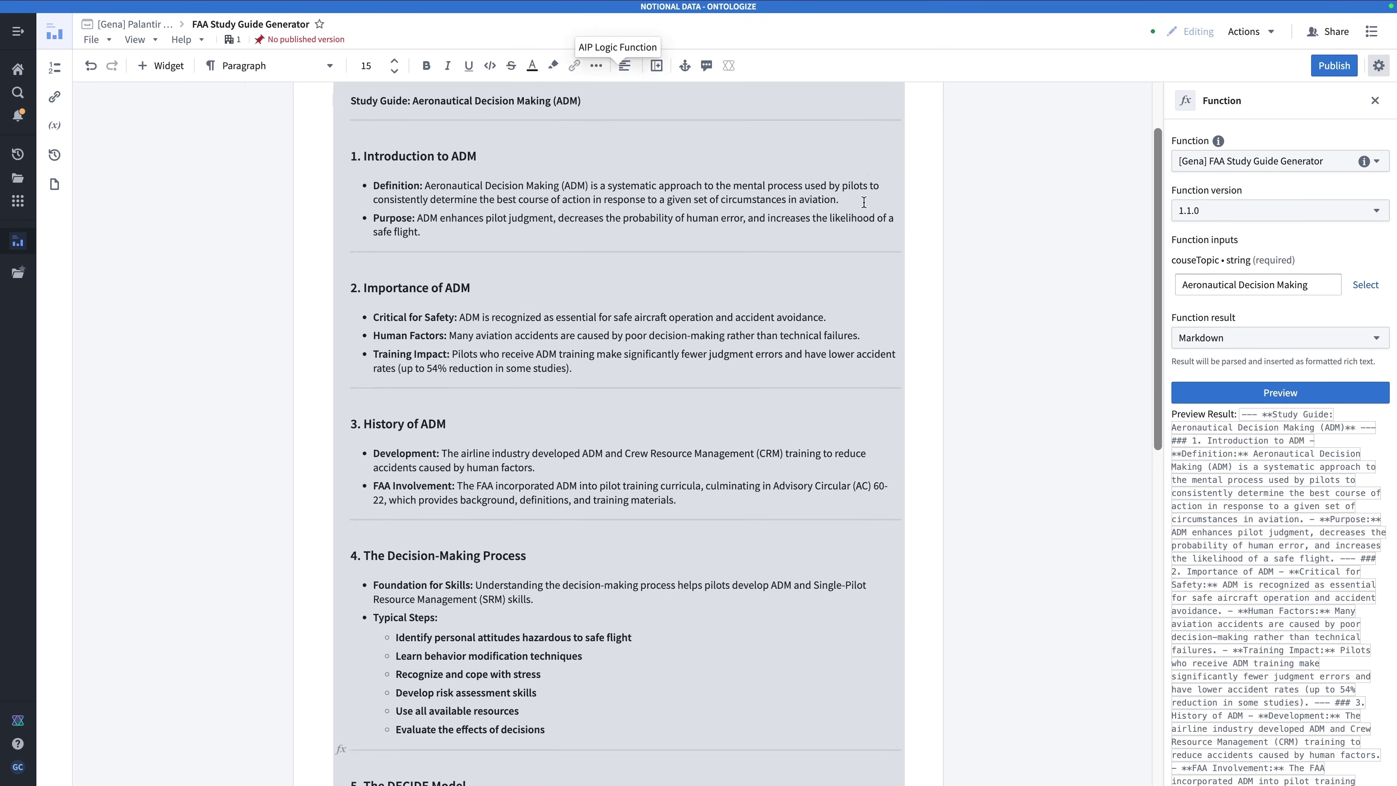
{"action": "scroll", "coordinate": [863, 203], "scroll_direction": "up", "scroll_amount": 2}
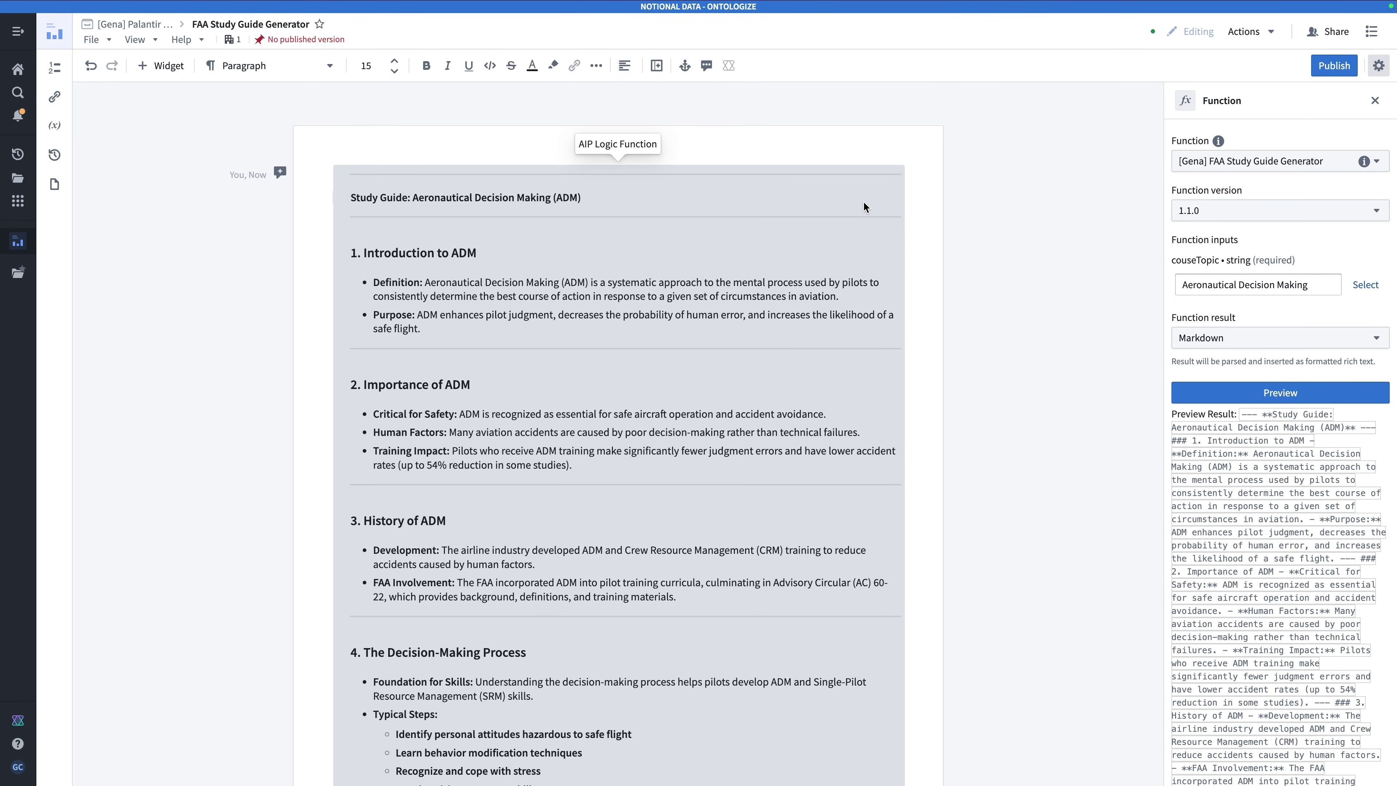
Select the generated study guide widget in the document
{"action": "left_click", "coordinate": [913, 241]}
{"action": "left_click", "coordinate": [806, 230]}
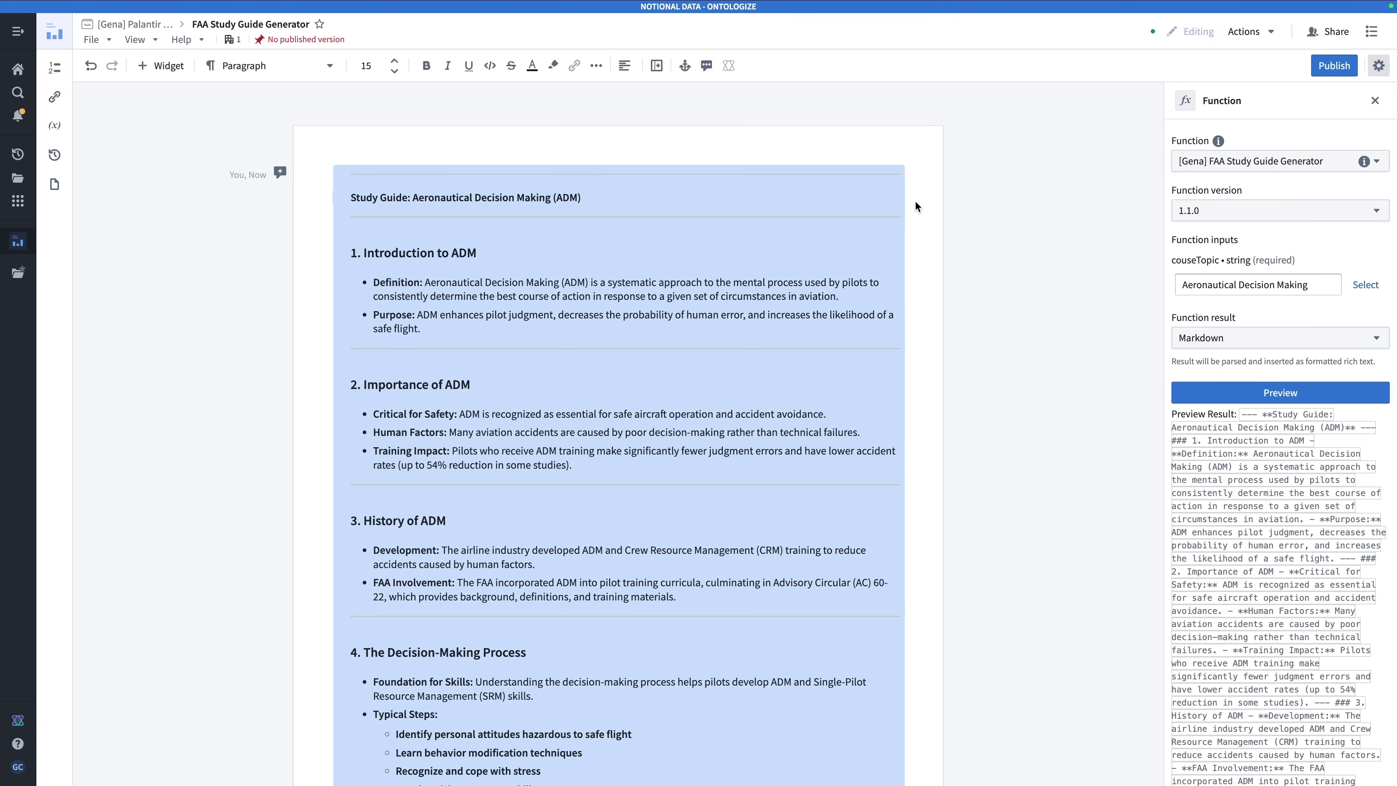
{"action": "left_click", "coordinate": [54, 125]}
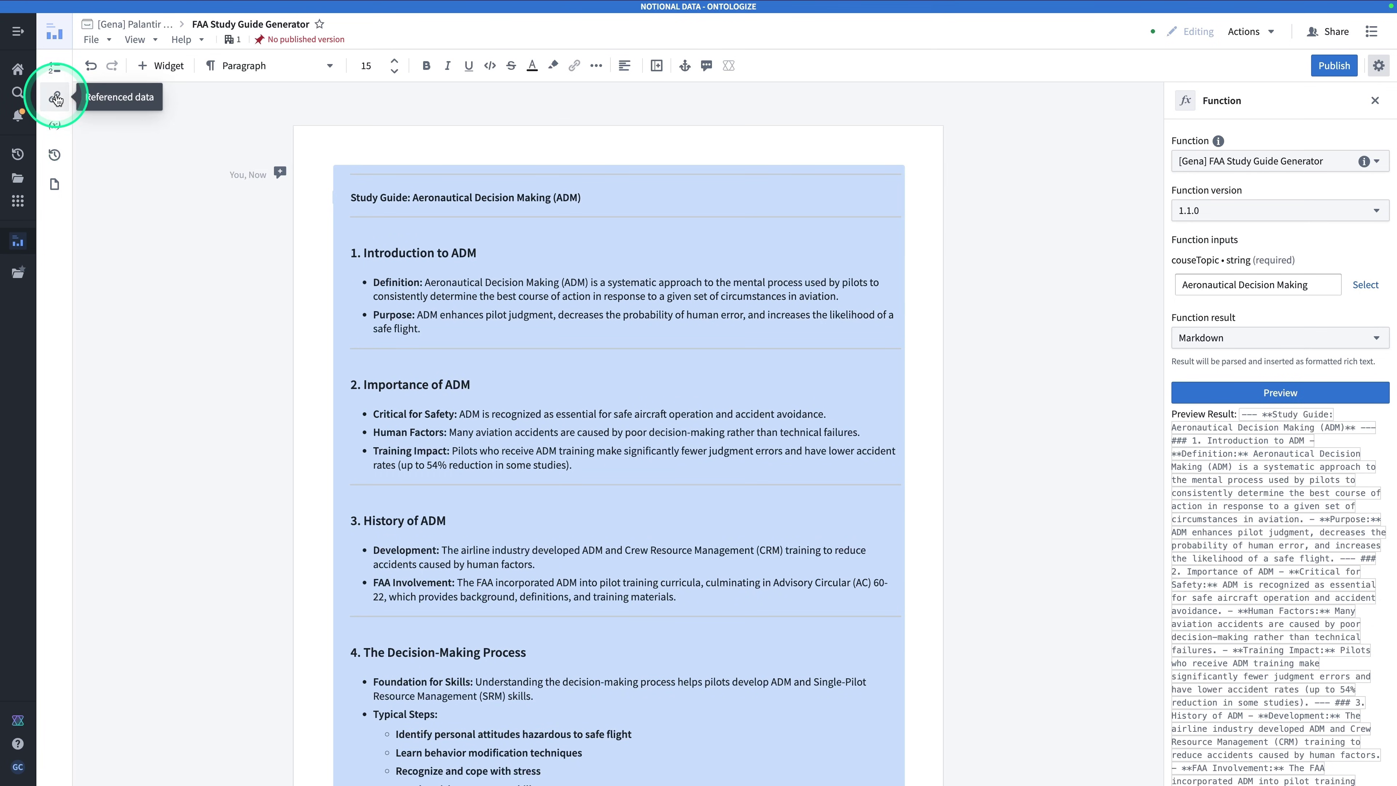
Add a String template input named courseTopic
{"action": "left_click", "coordinate": [57, 126]}
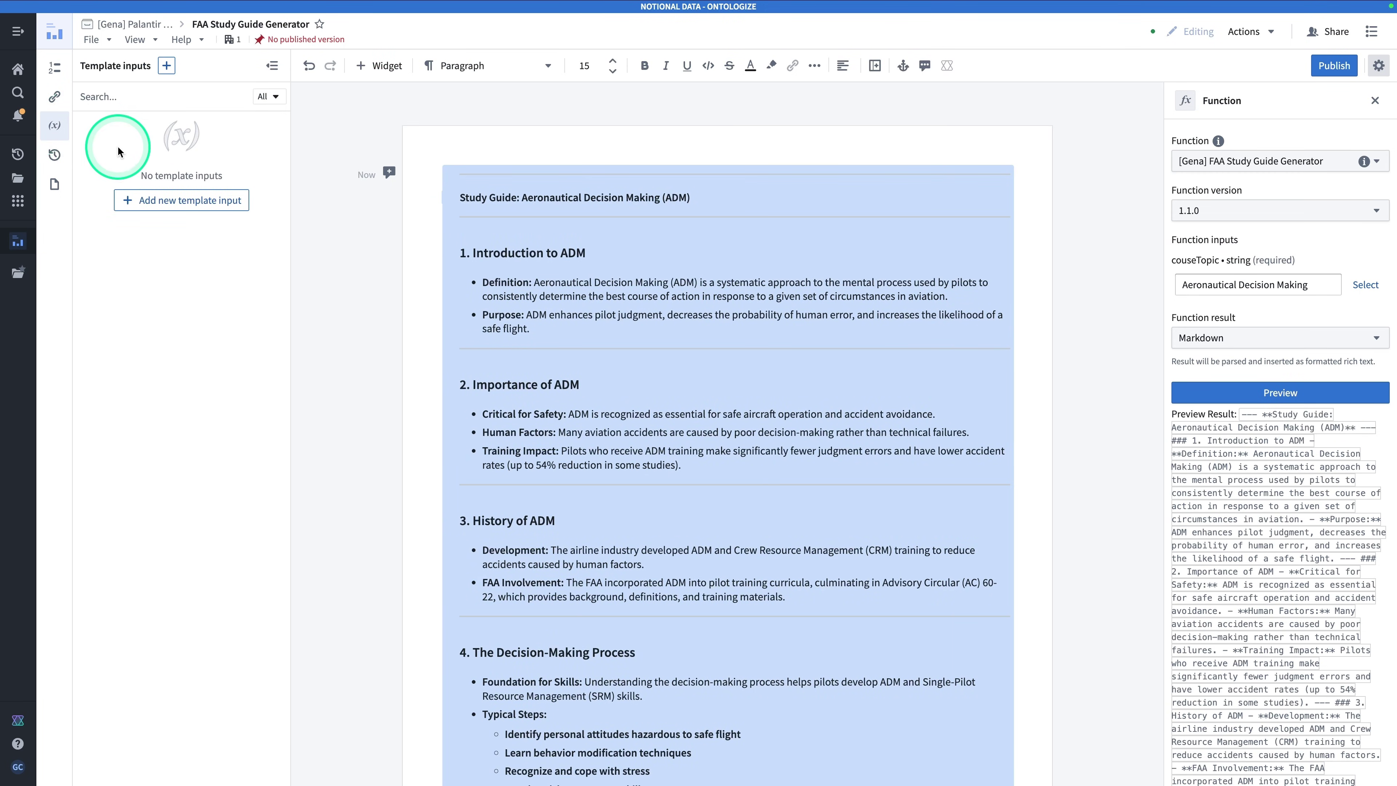
{"action": "left_click", "coordinate": [171, 200]}
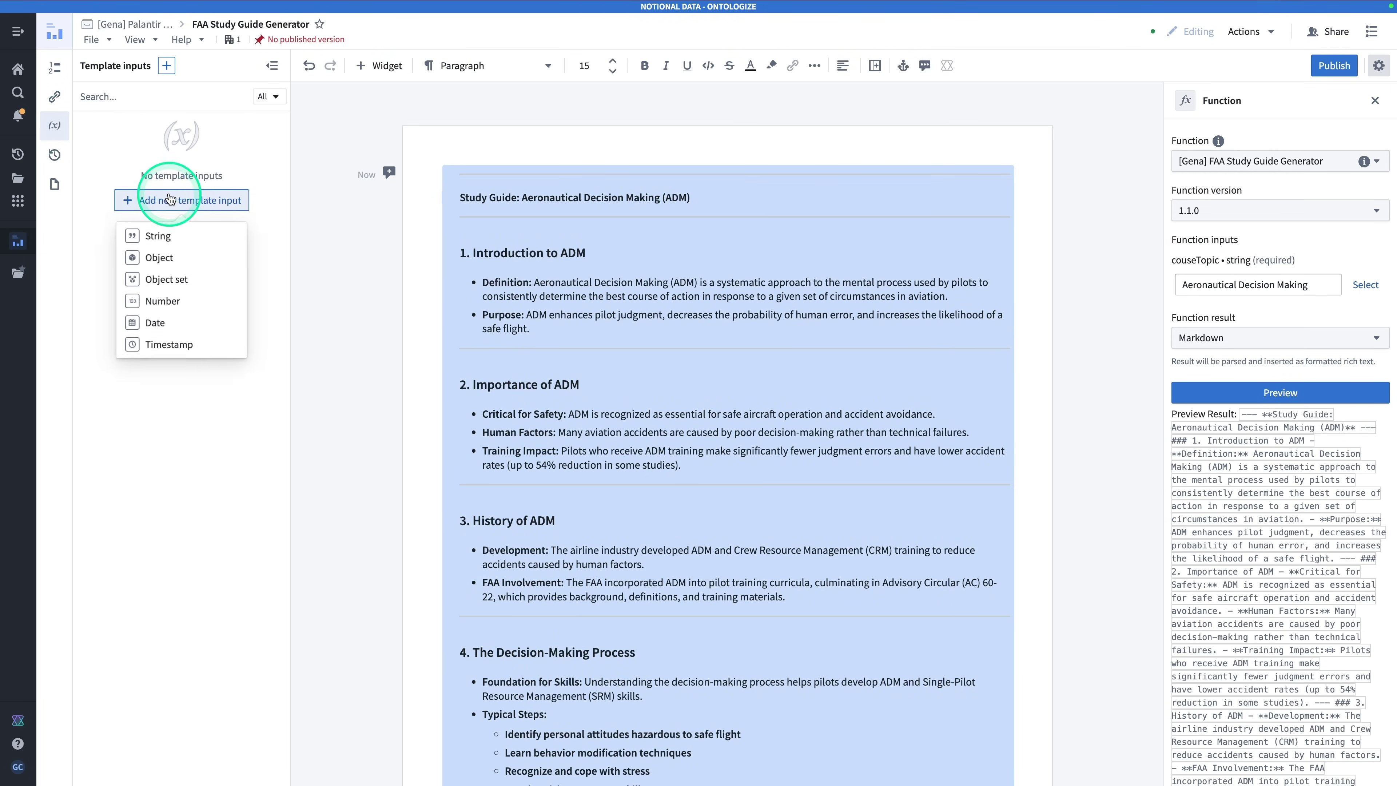
{"action": "left_click", "coordinate": [168, 236]}
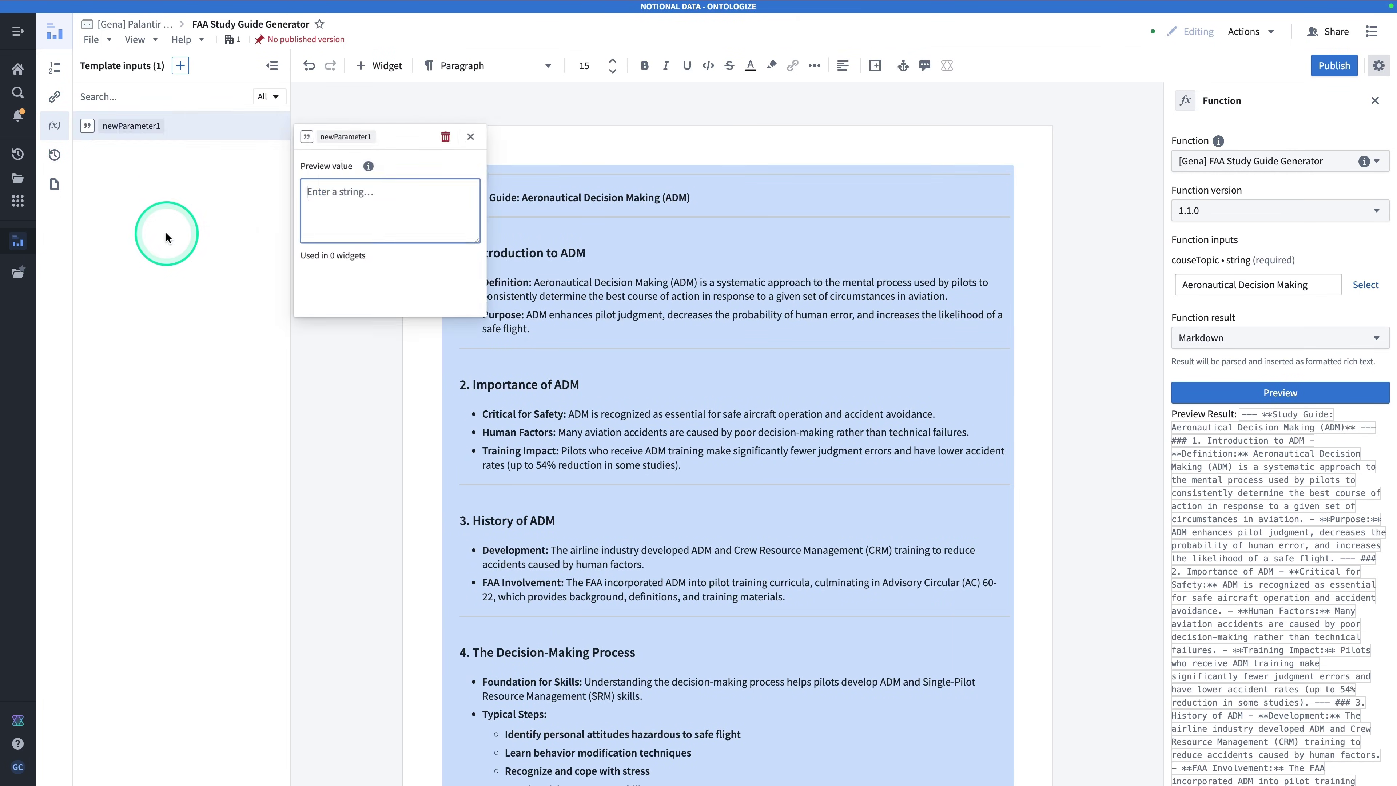
{"action": "left_click", "coordinate": [336, 125]}
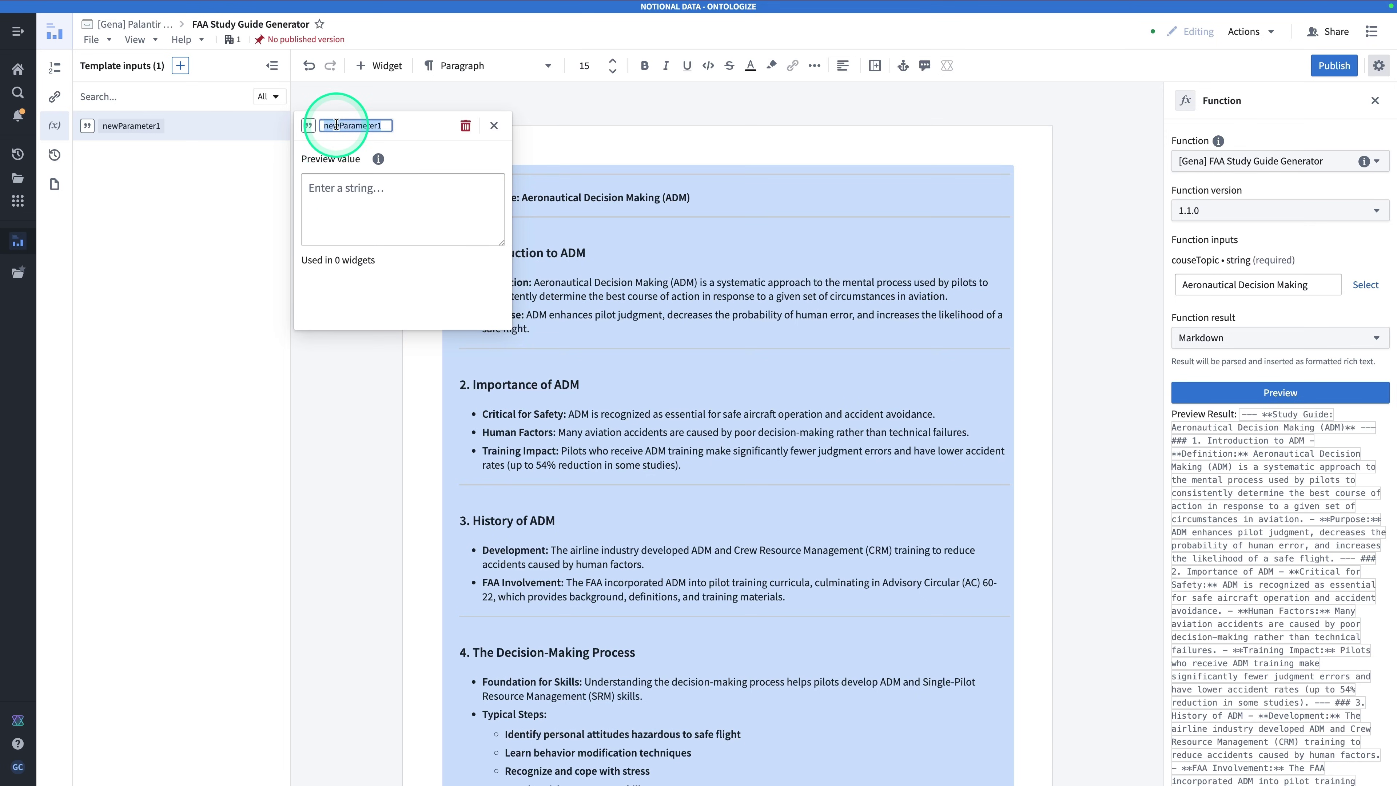
{"action": "type", "text": "cou"}
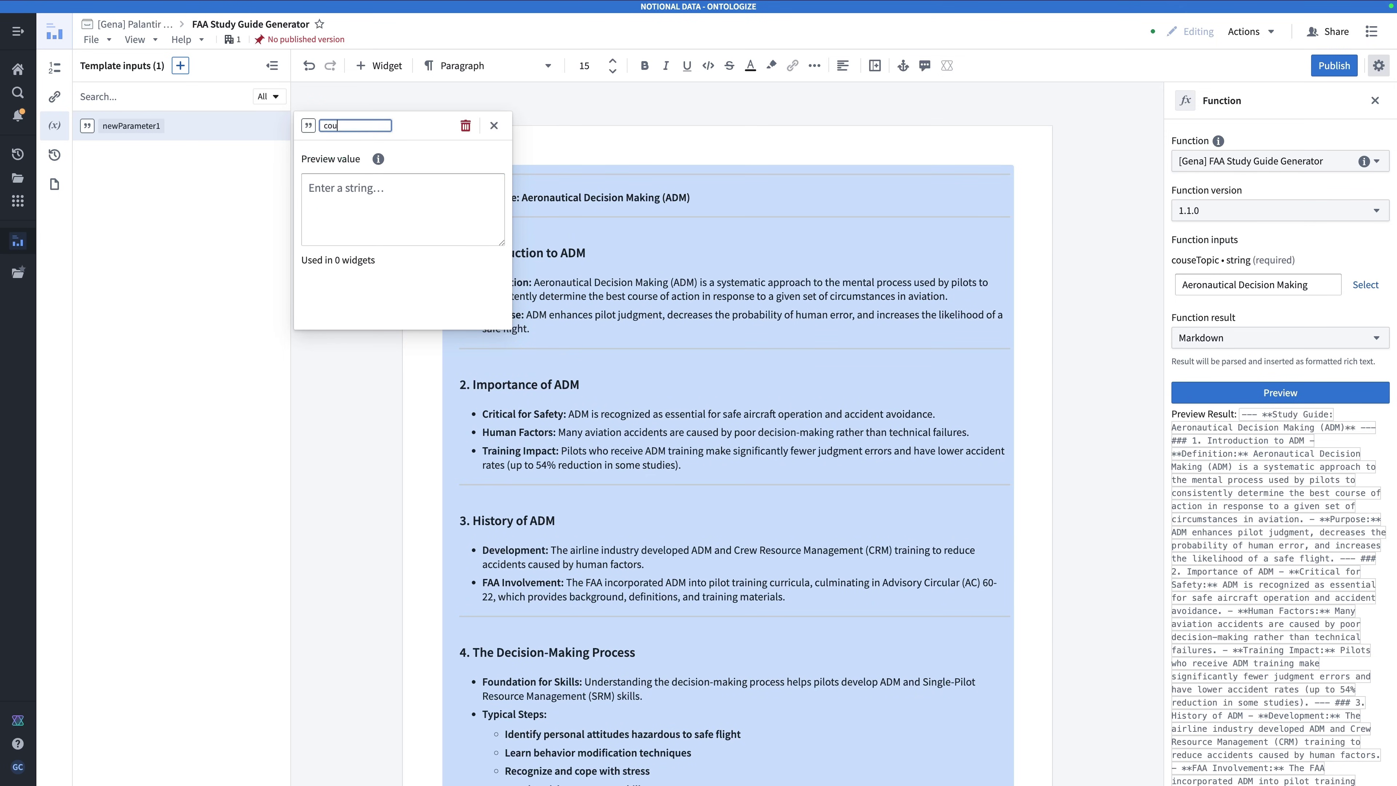
{"action": "type", "text": "rseTopic"}
{"action": "key", "text": "Return"}
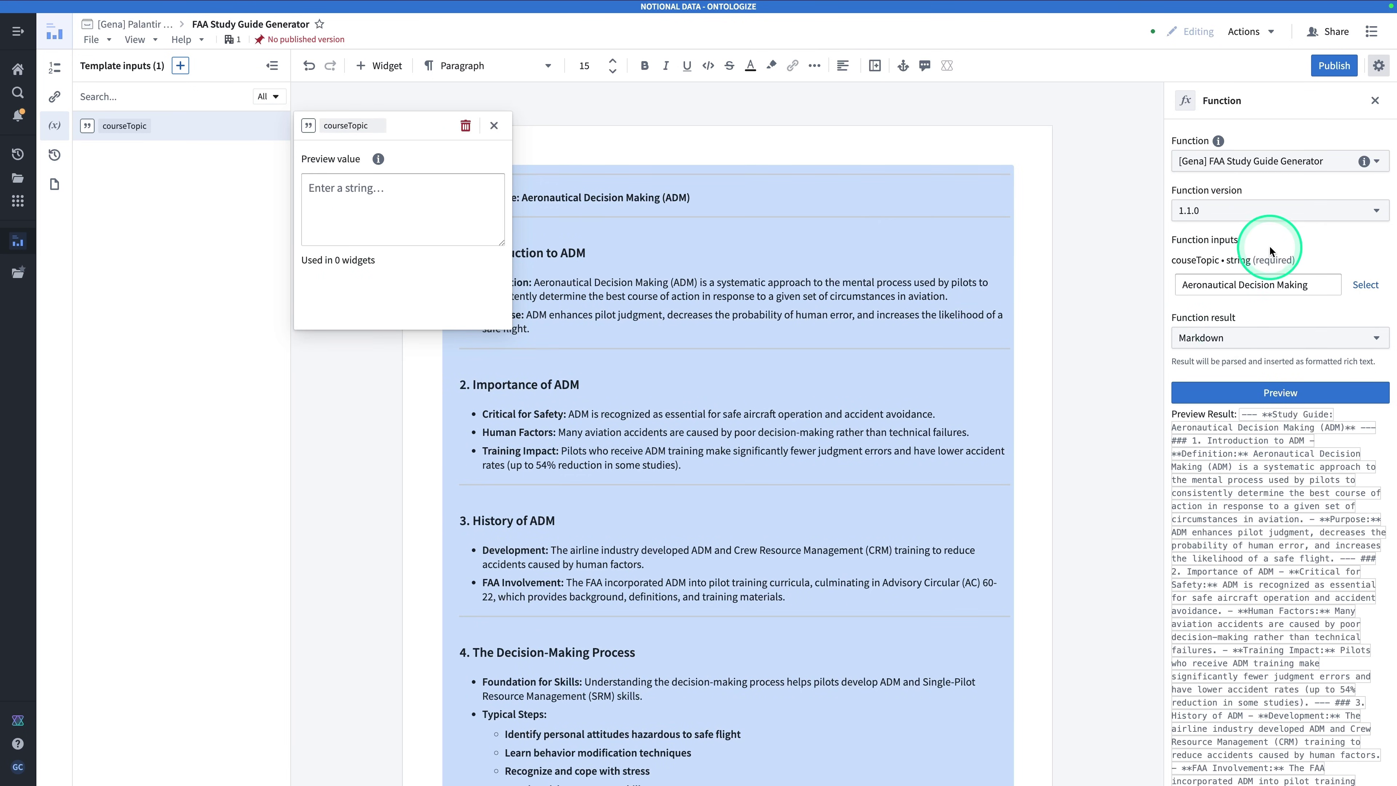
Feed the function's topic from courseTopic and publish template version 1
{"action": "left_click", "coordinate": [1215, 283]}
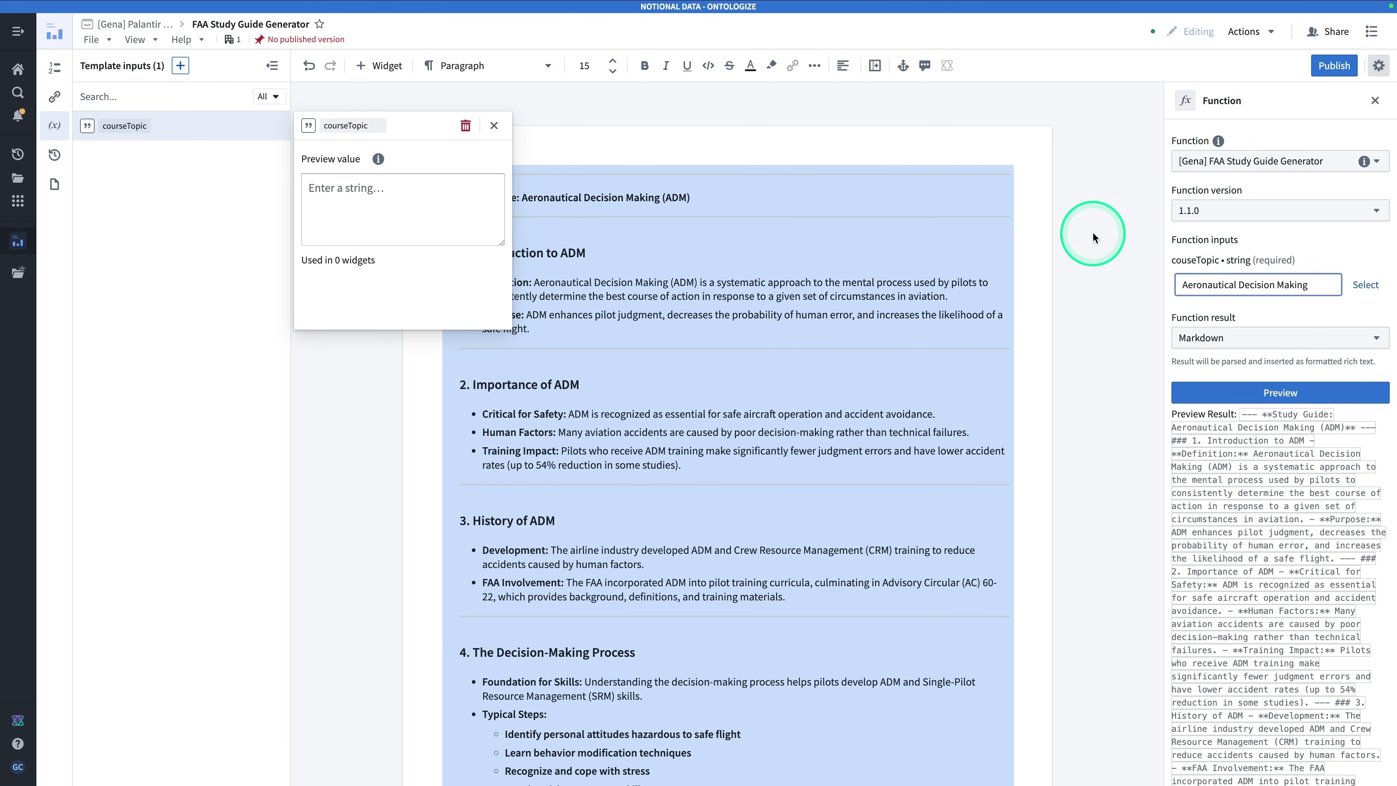
{"action": "left_click", "coordinate": [1362, 288]}
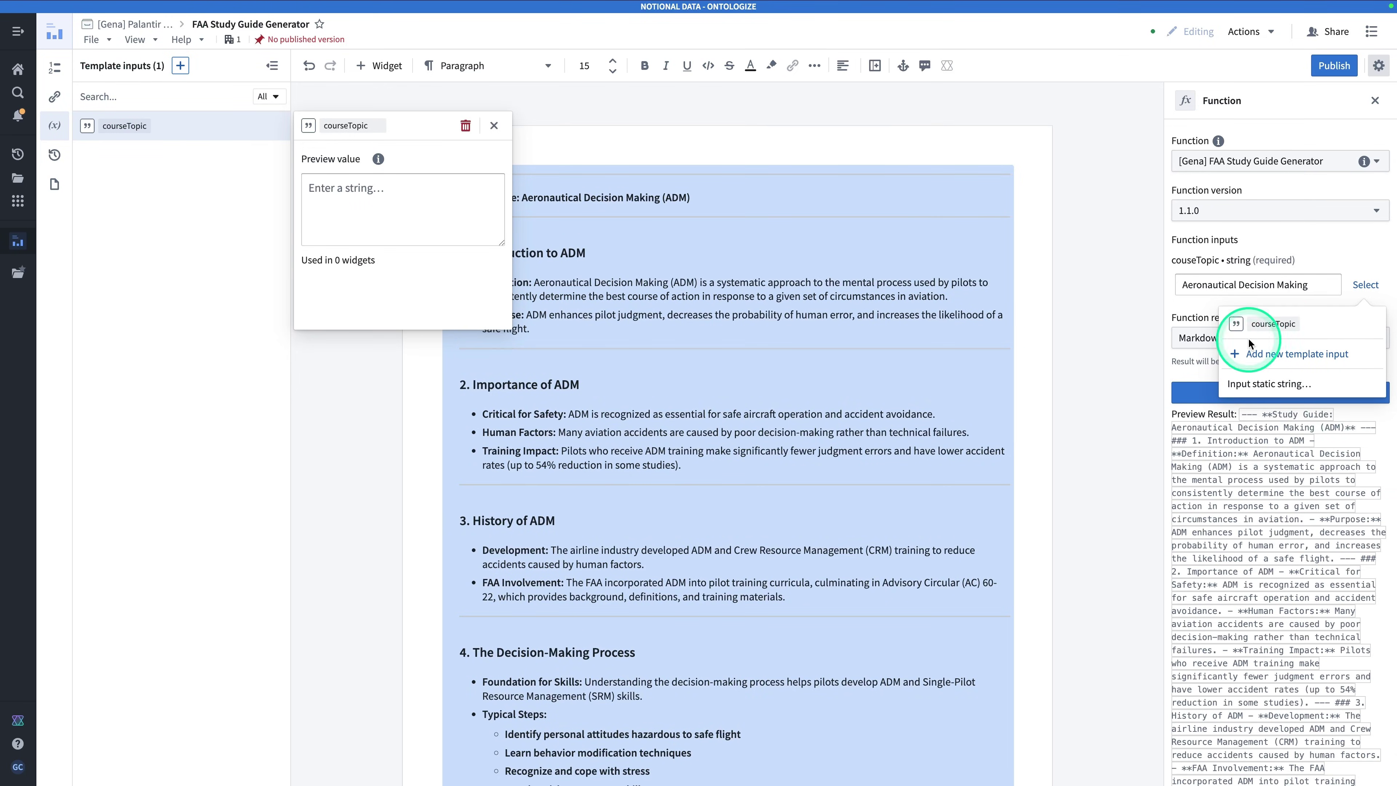
{"action": "left_click", "coordinate": [1320, 331]}
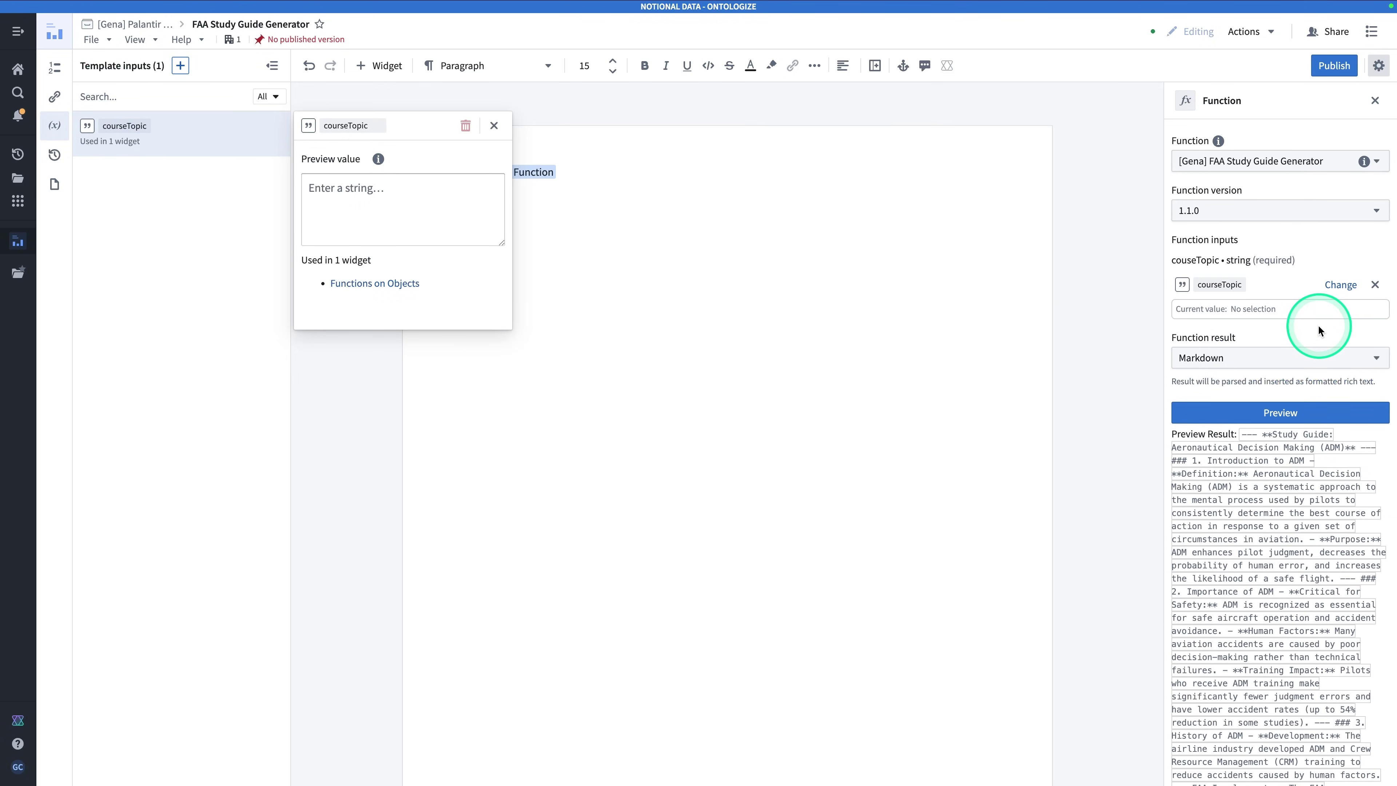
{"action": "left_click", "coordinate": [970, 333]}
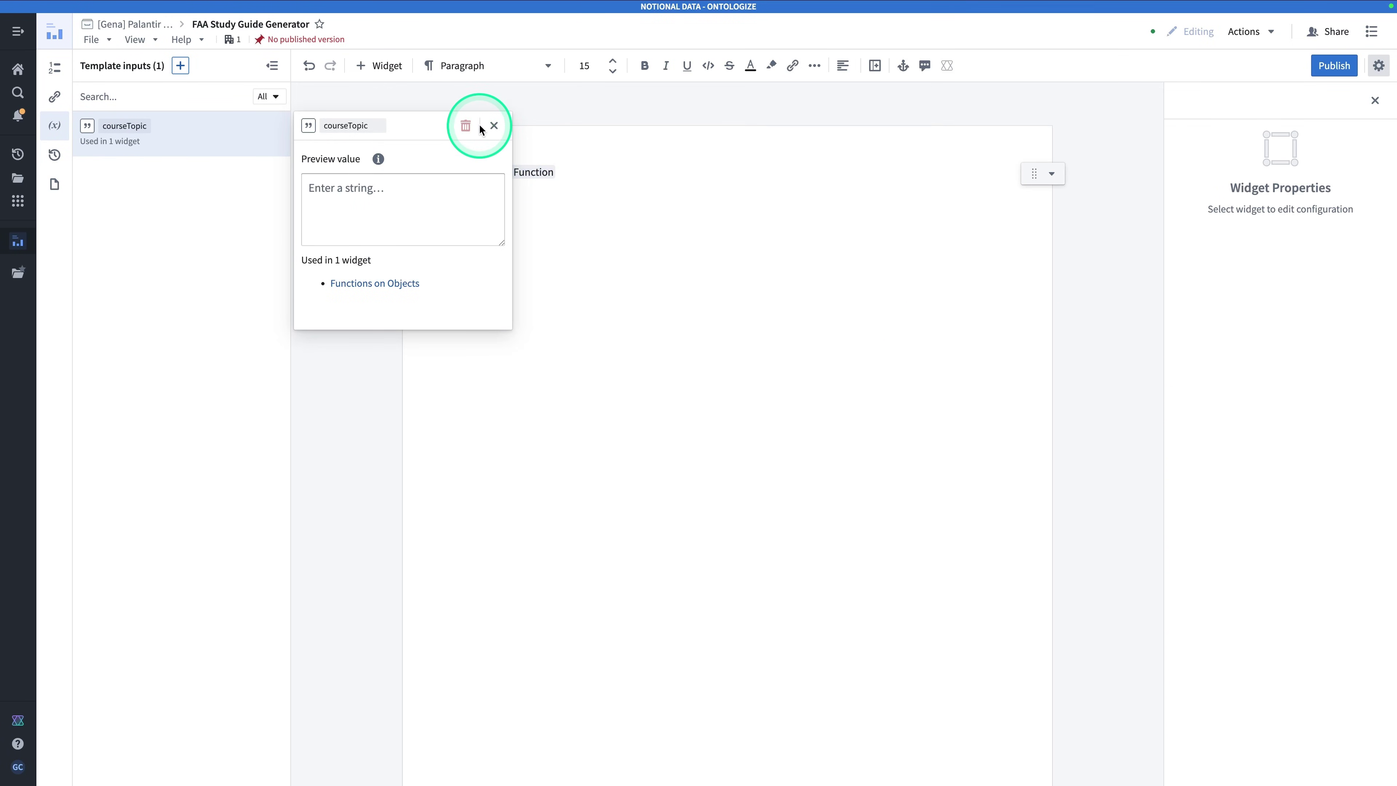
{"action": "left_click", "coordinate": [493, 125]}
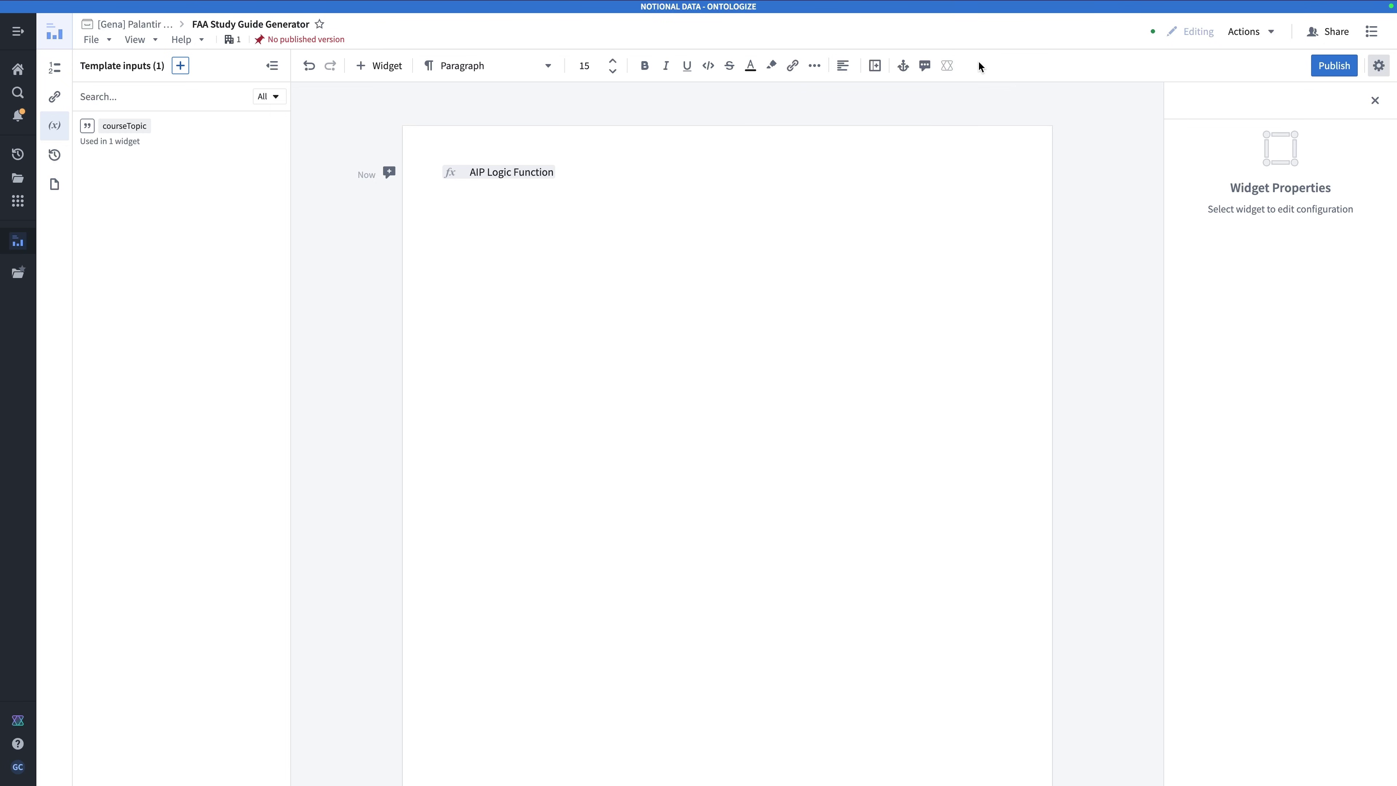
{"action": "left_click", "coordinate": [1333, 65]}
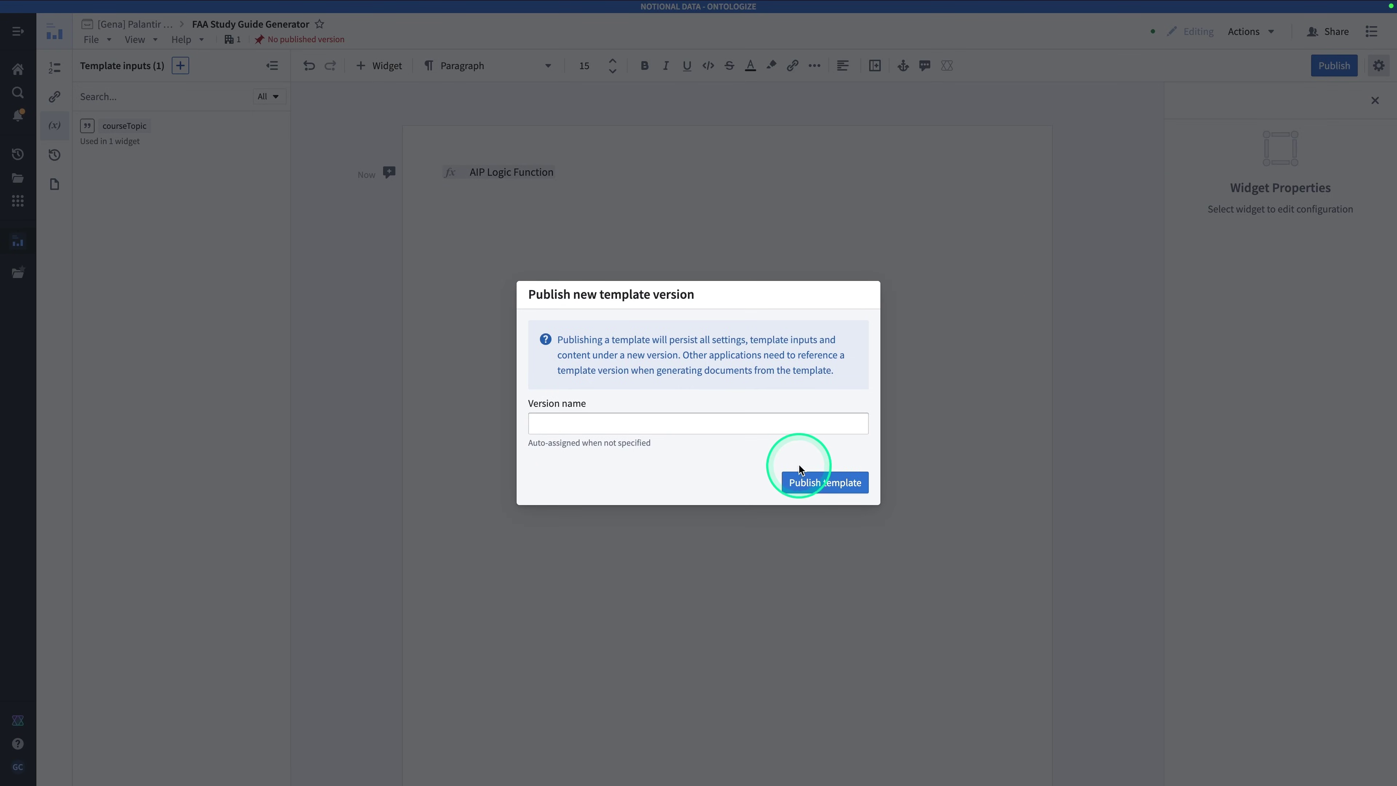
{"action": "left_click", "coordinate": [805, 476]}
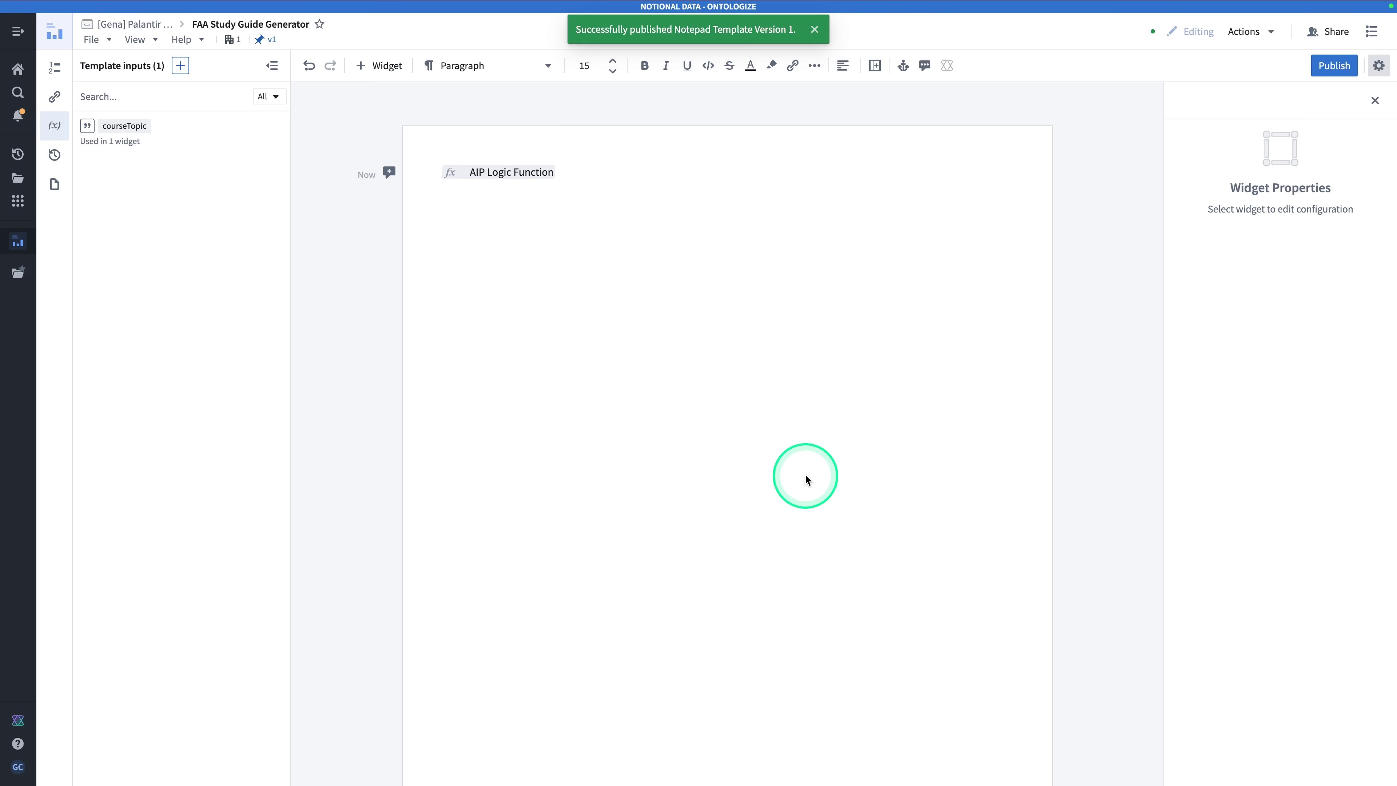
Create a blank Workshop module titled 'Notepad Generation Example' and save it
{"action": "key", "text": "super+j"}
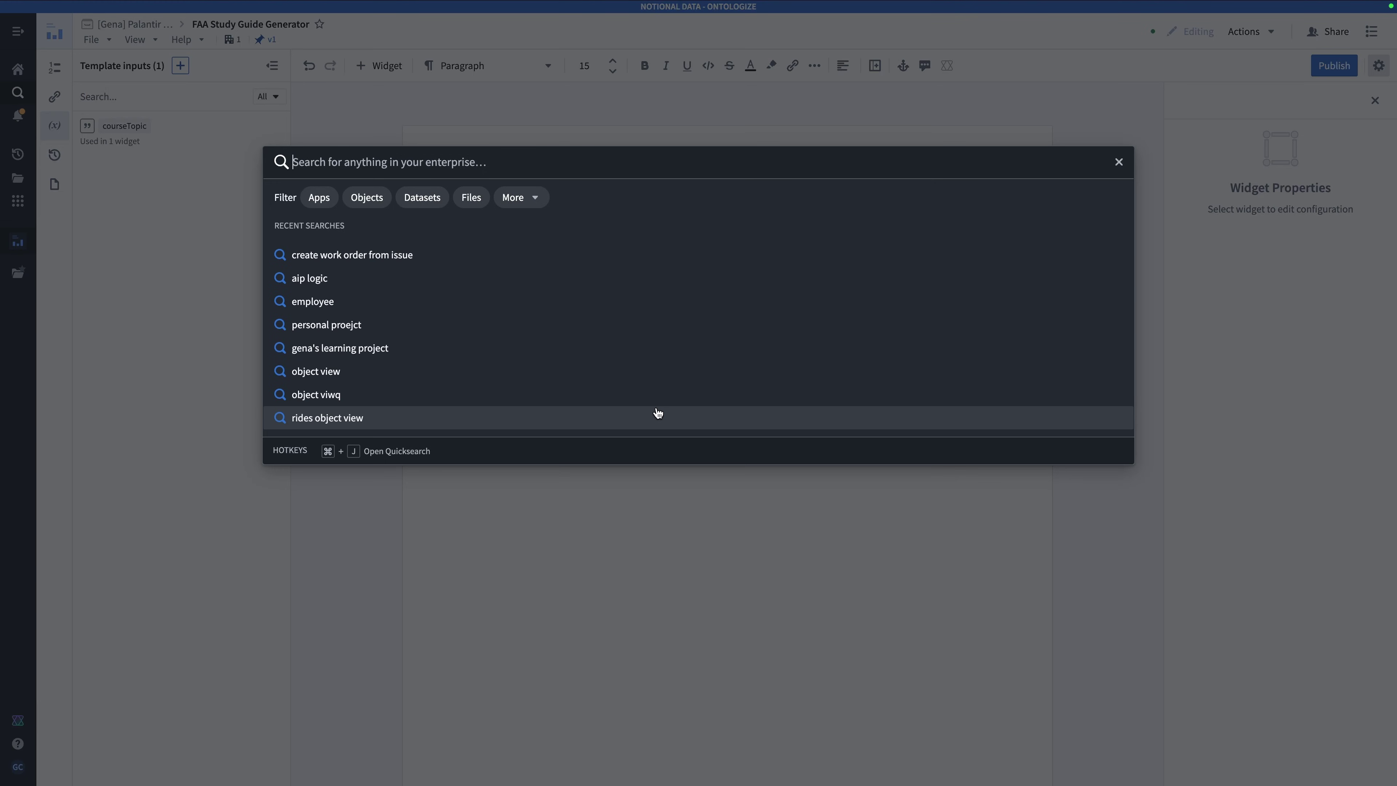
{"action": "type", "text": "workshop"}
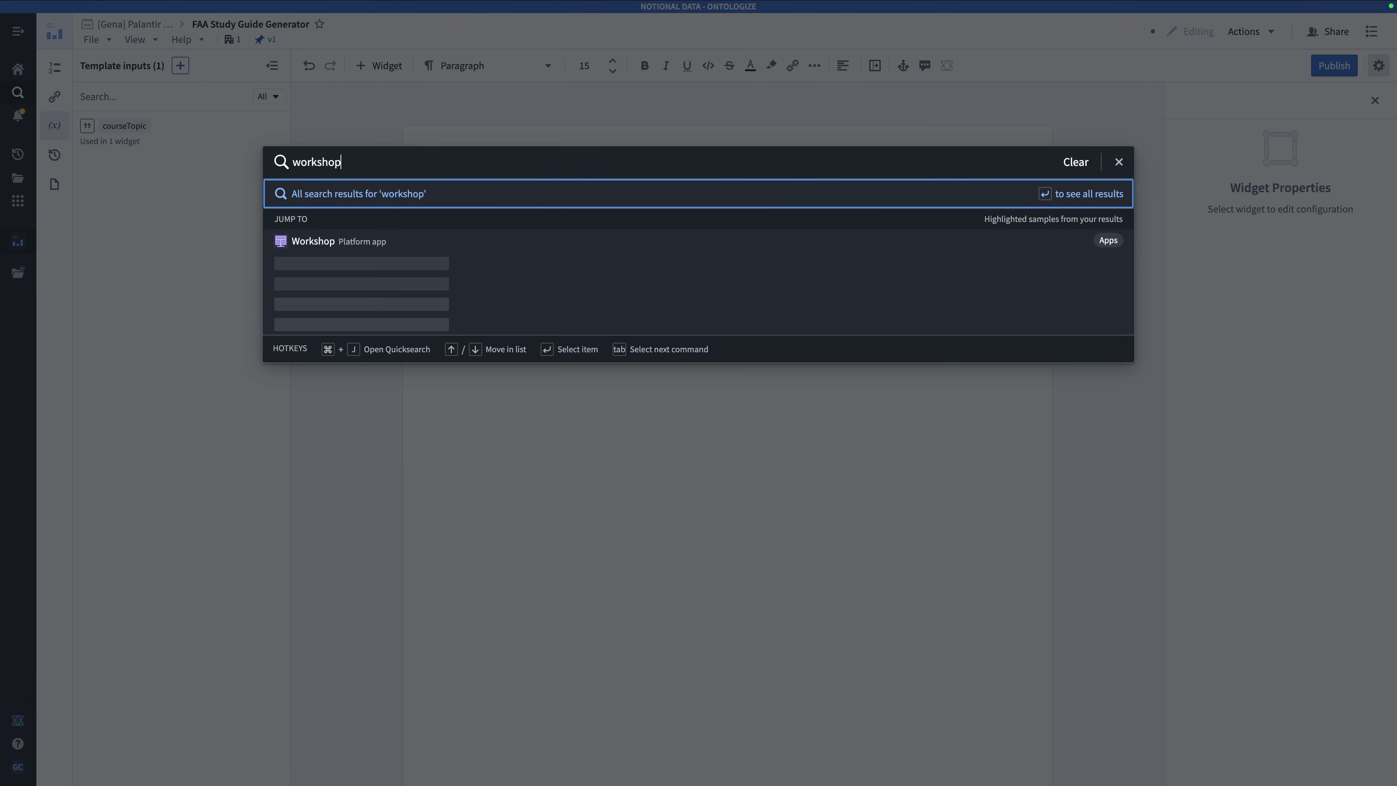
{"action": "left_click", "coordinate": [592, 240]}
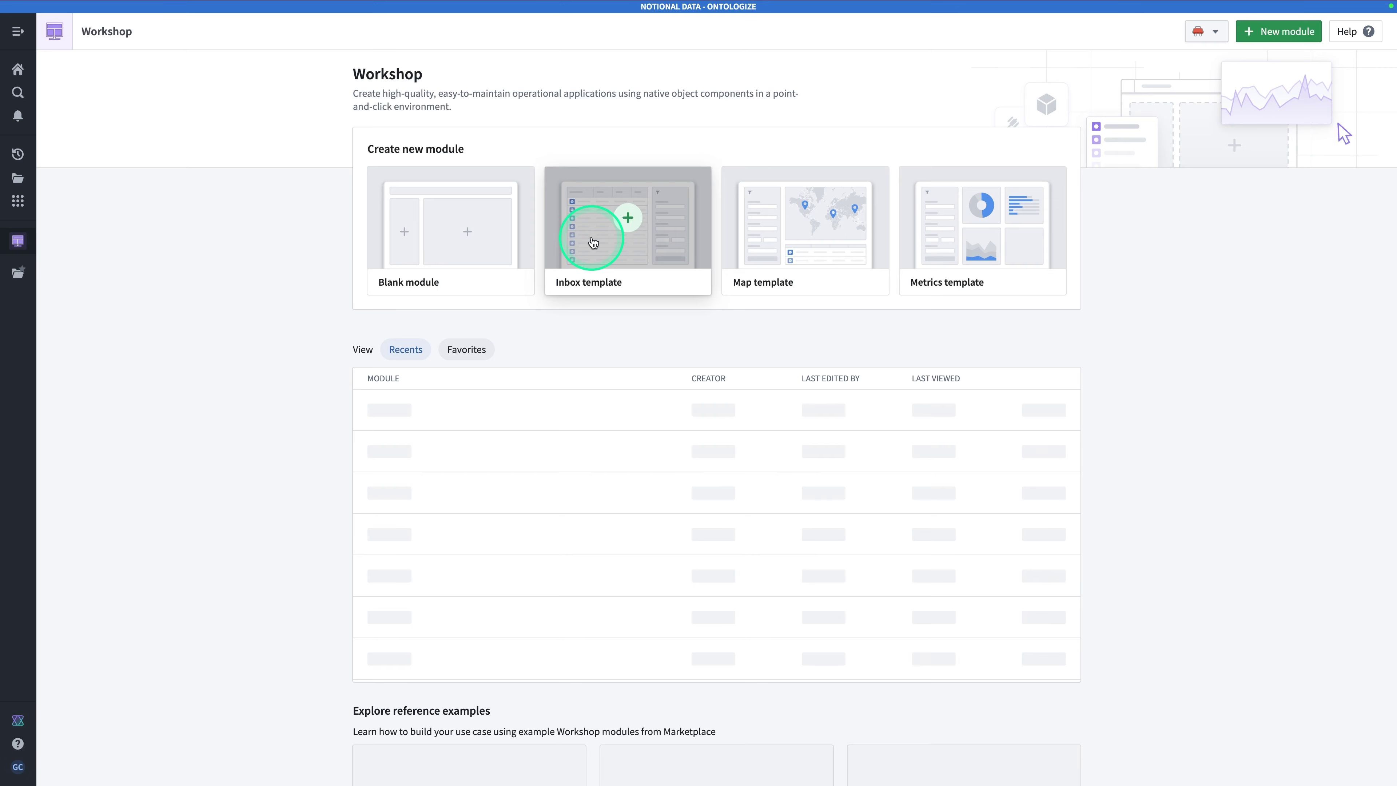
{"action": "left_click", "coordinate": [446, 220]}
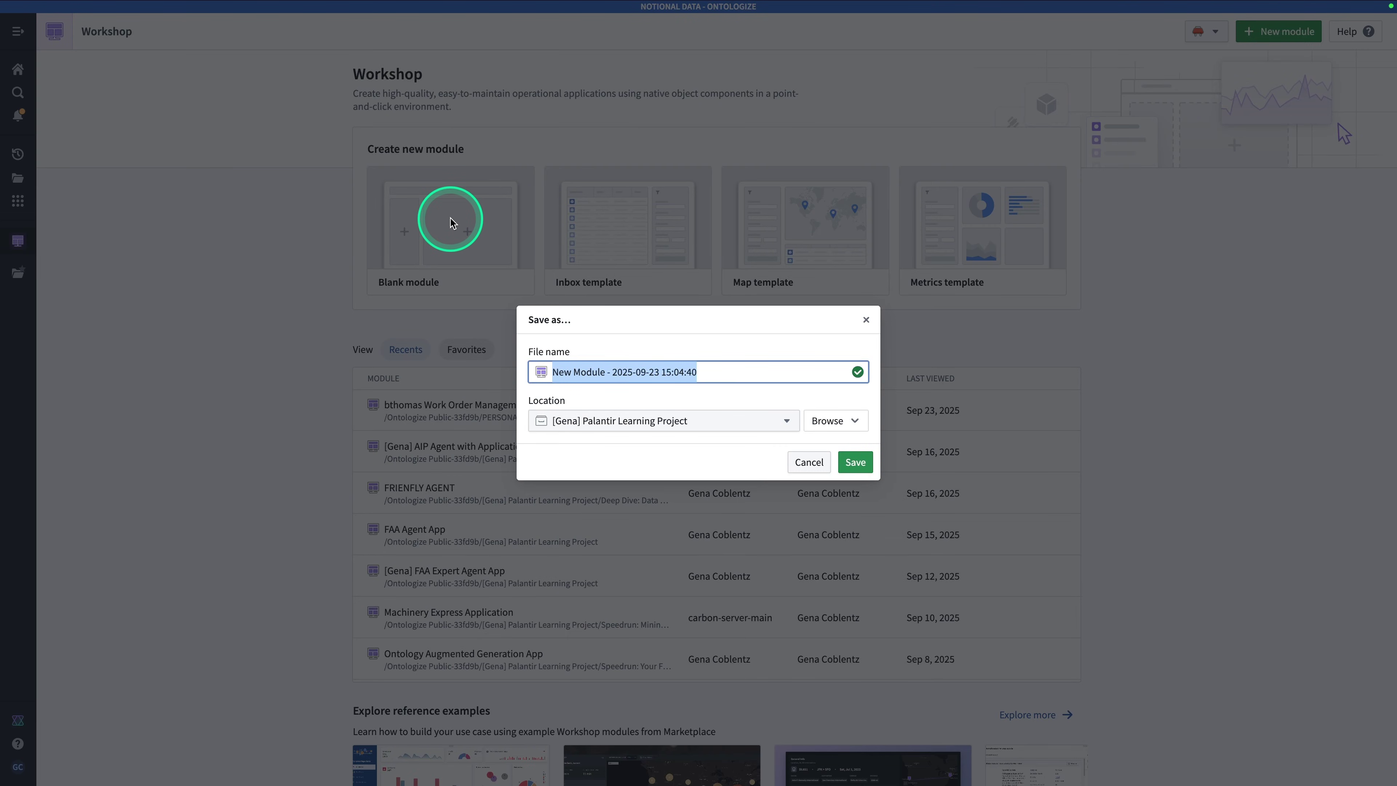
{"action": "type", "text": "[Gena]"}
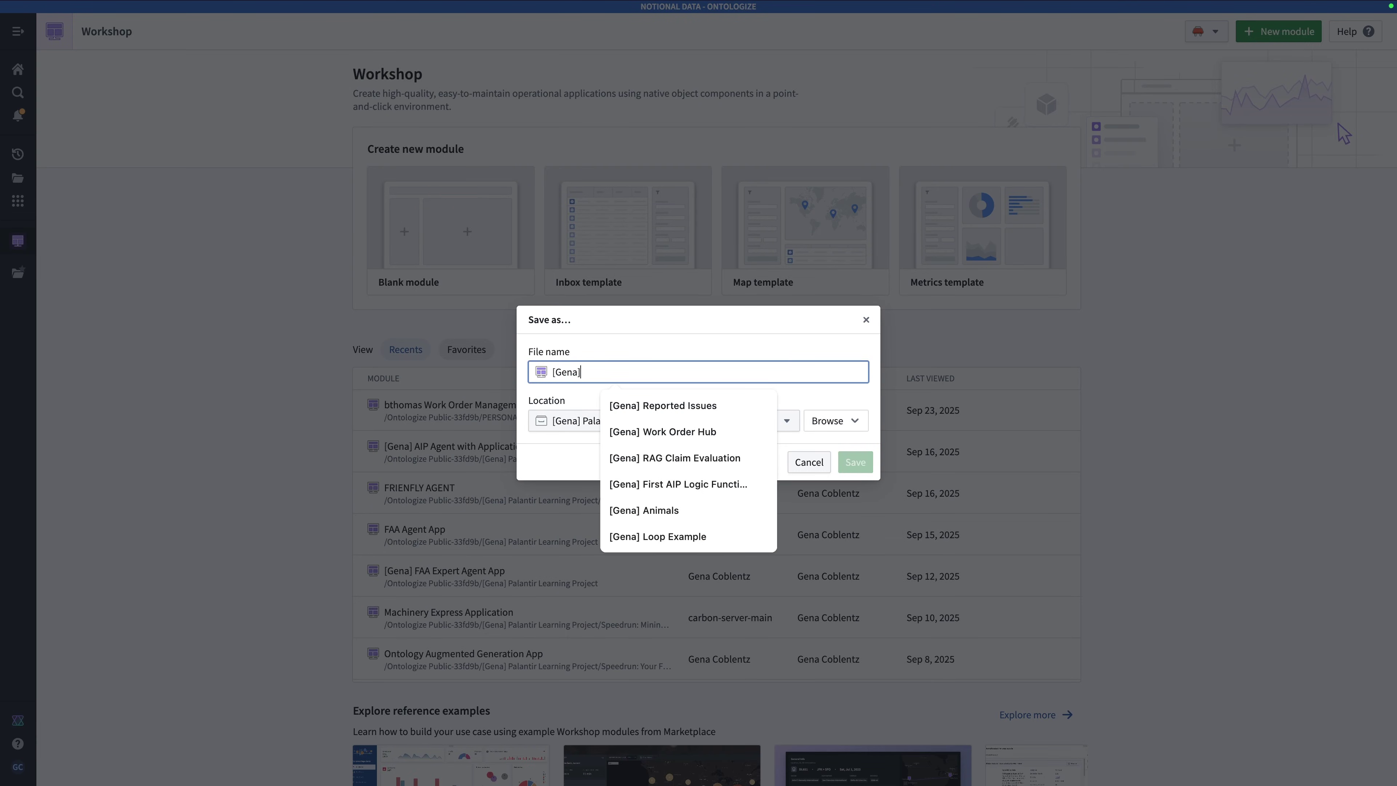
{"action": "type", "text": " Notepad "}
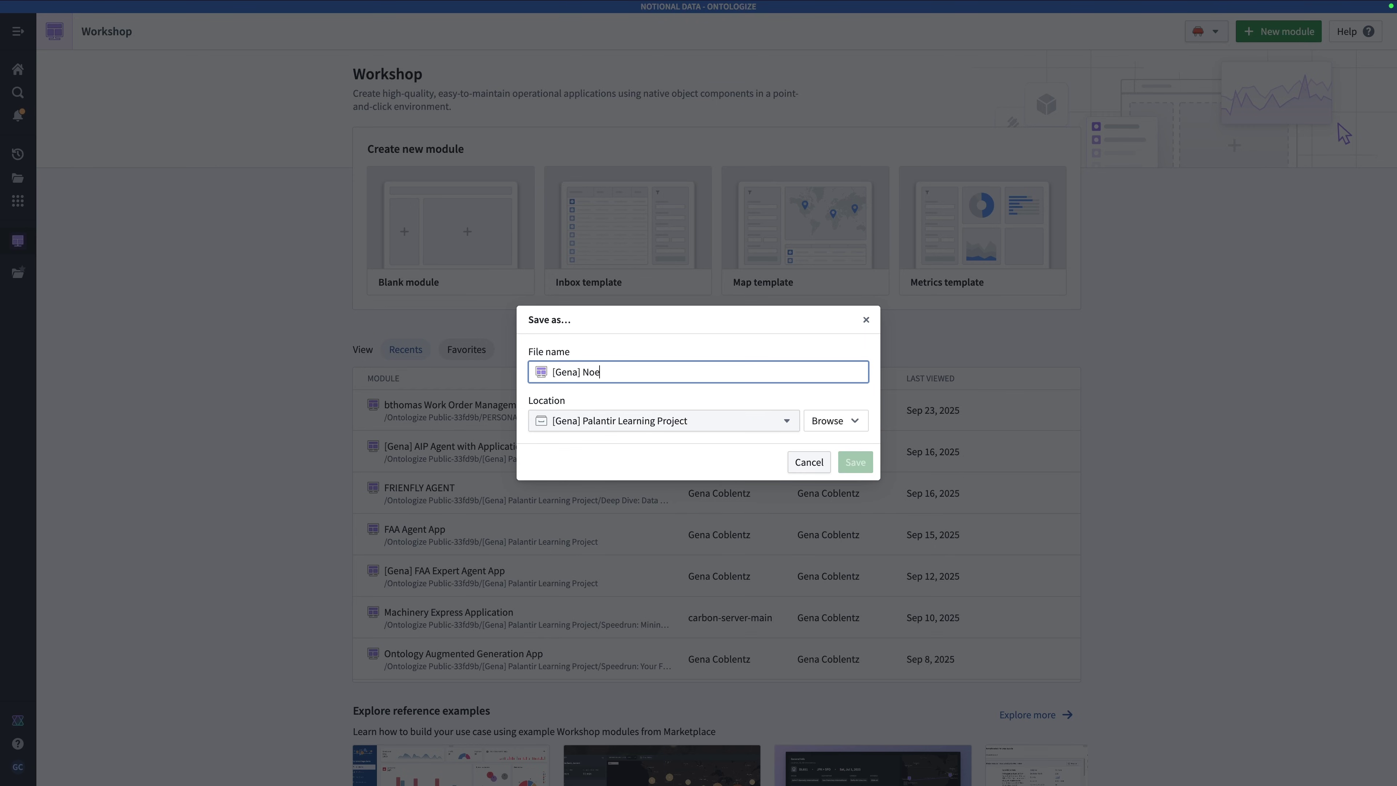
{"action": "type", "text": "Generation Example"}
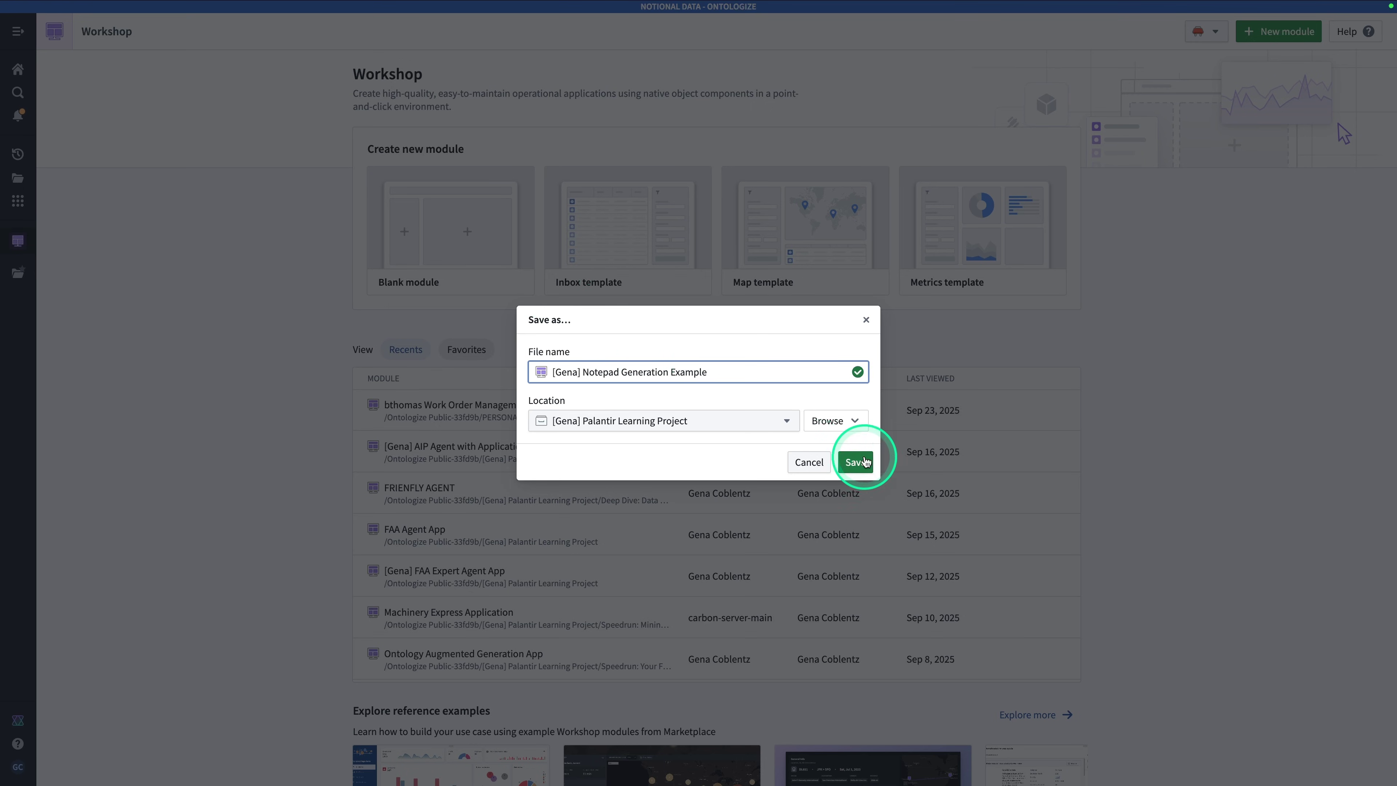
{"action": "left_click", "coordinate": [865, 462]}
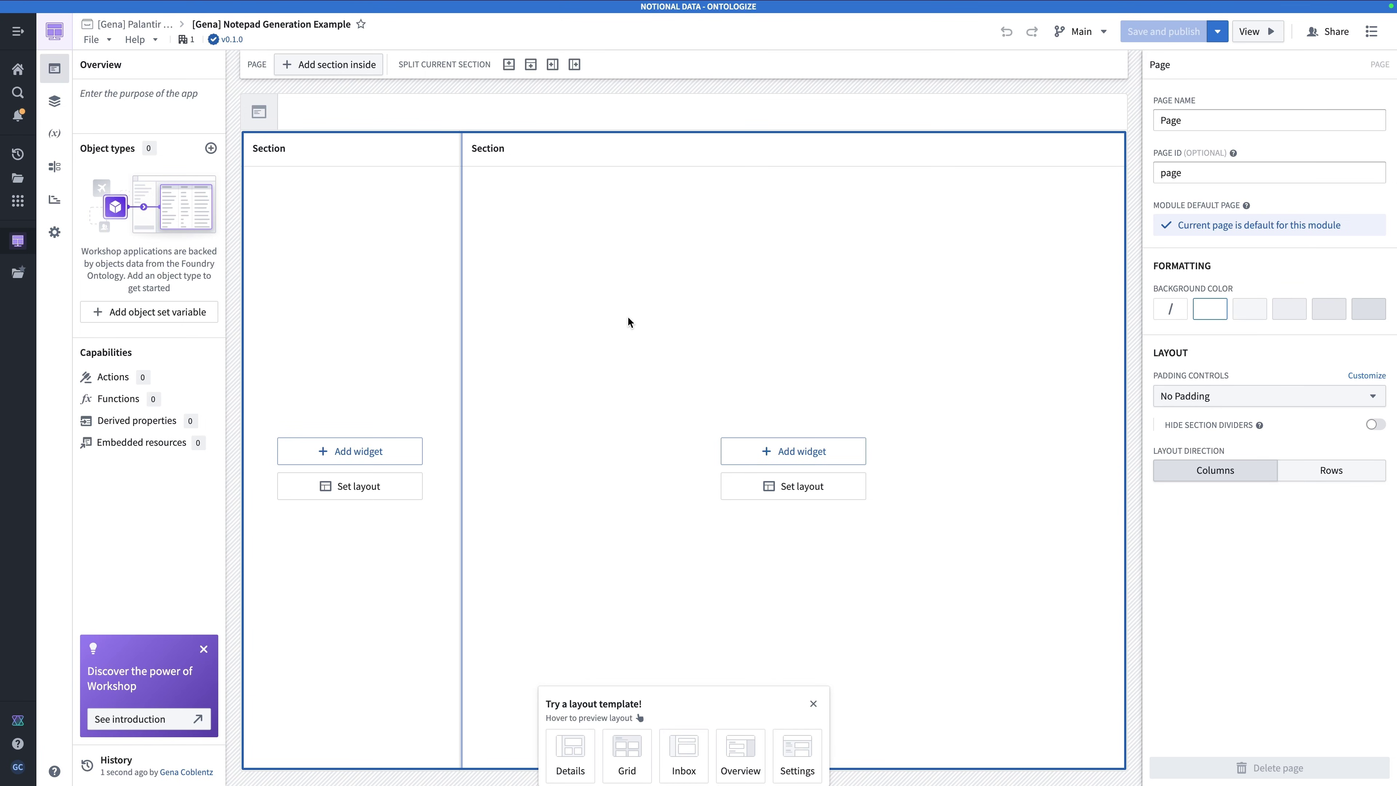
Delete the left section and hide the header of the remaining full-width section
{"action": "left_click", "coordinate": [405, 171]}
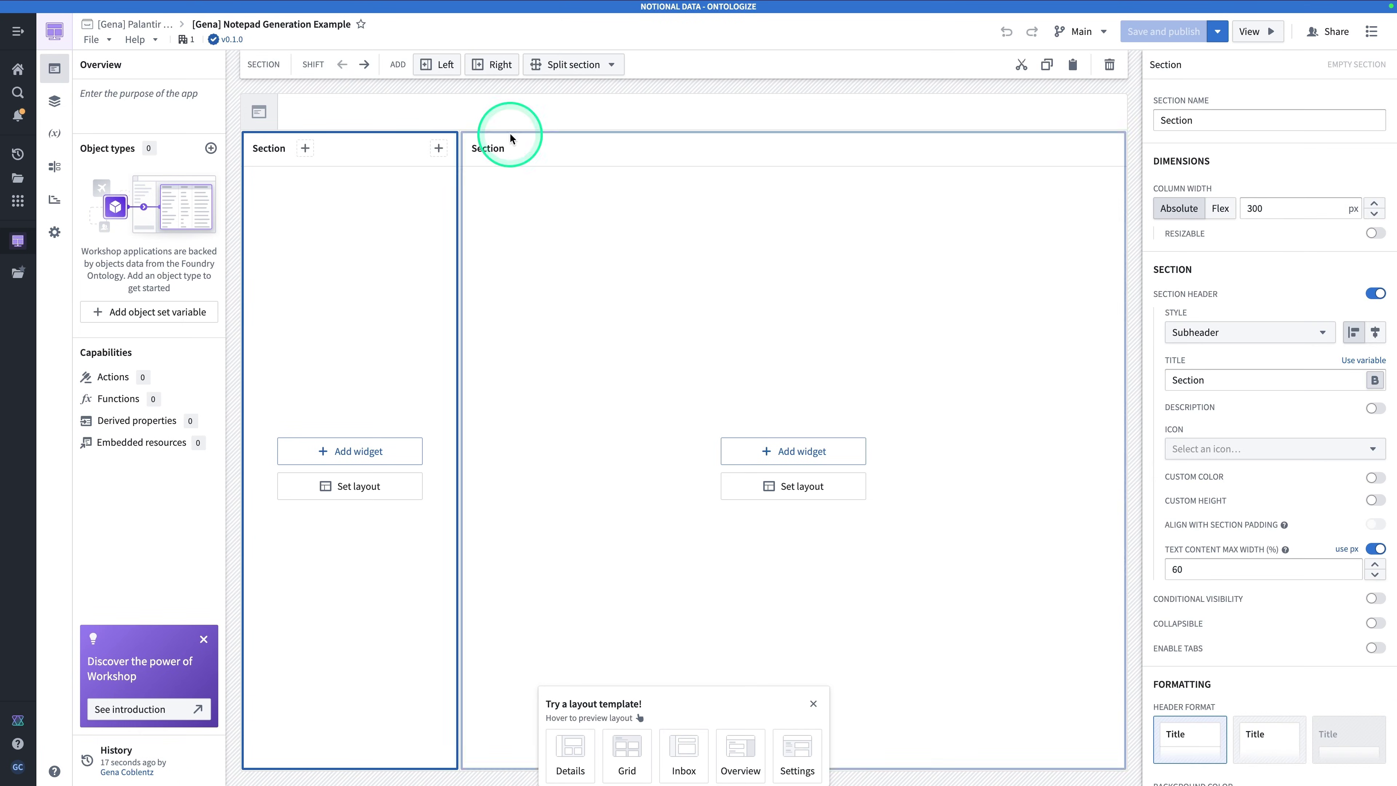
{"action": "left_click", "coordinate": [1108, 67]}
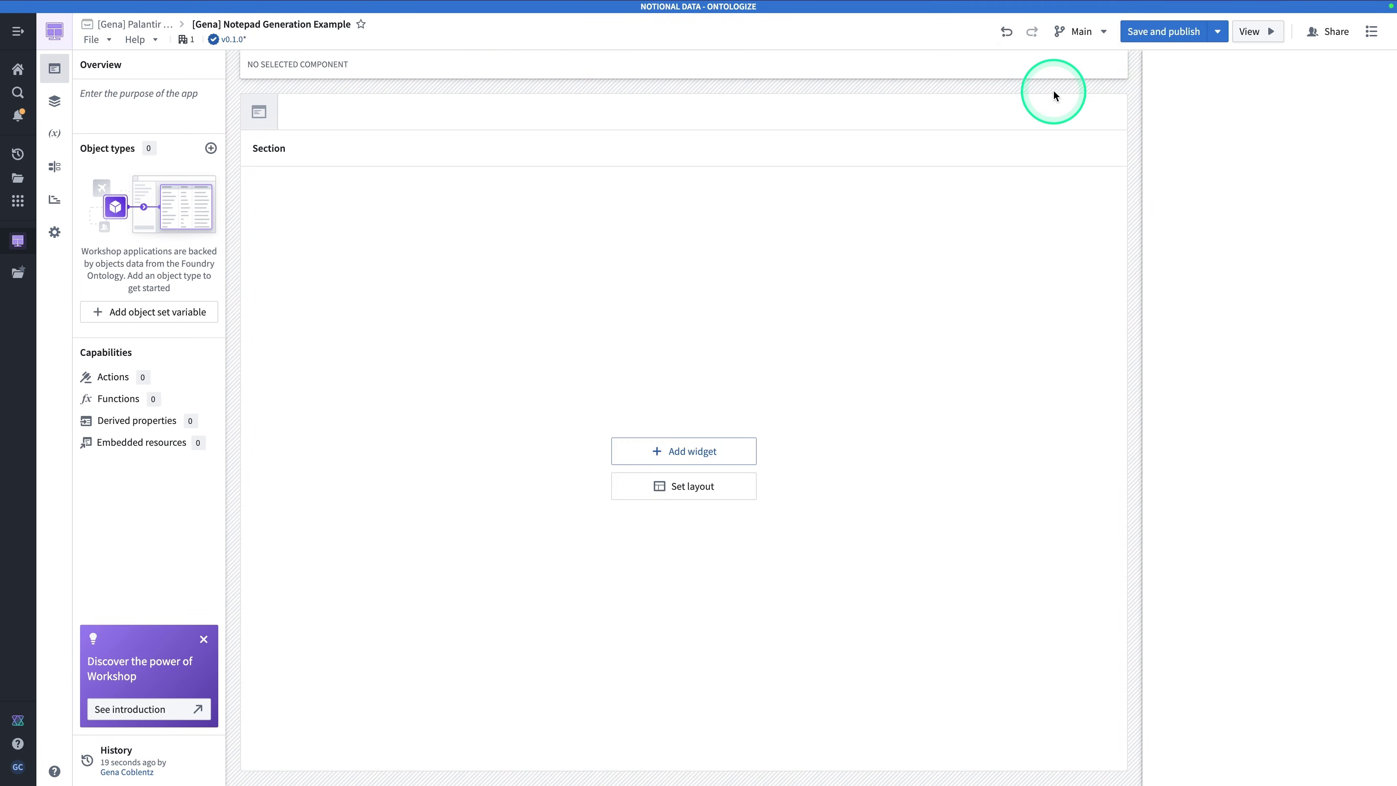
{"action": "left_click", "coordinate": [546, 267]}
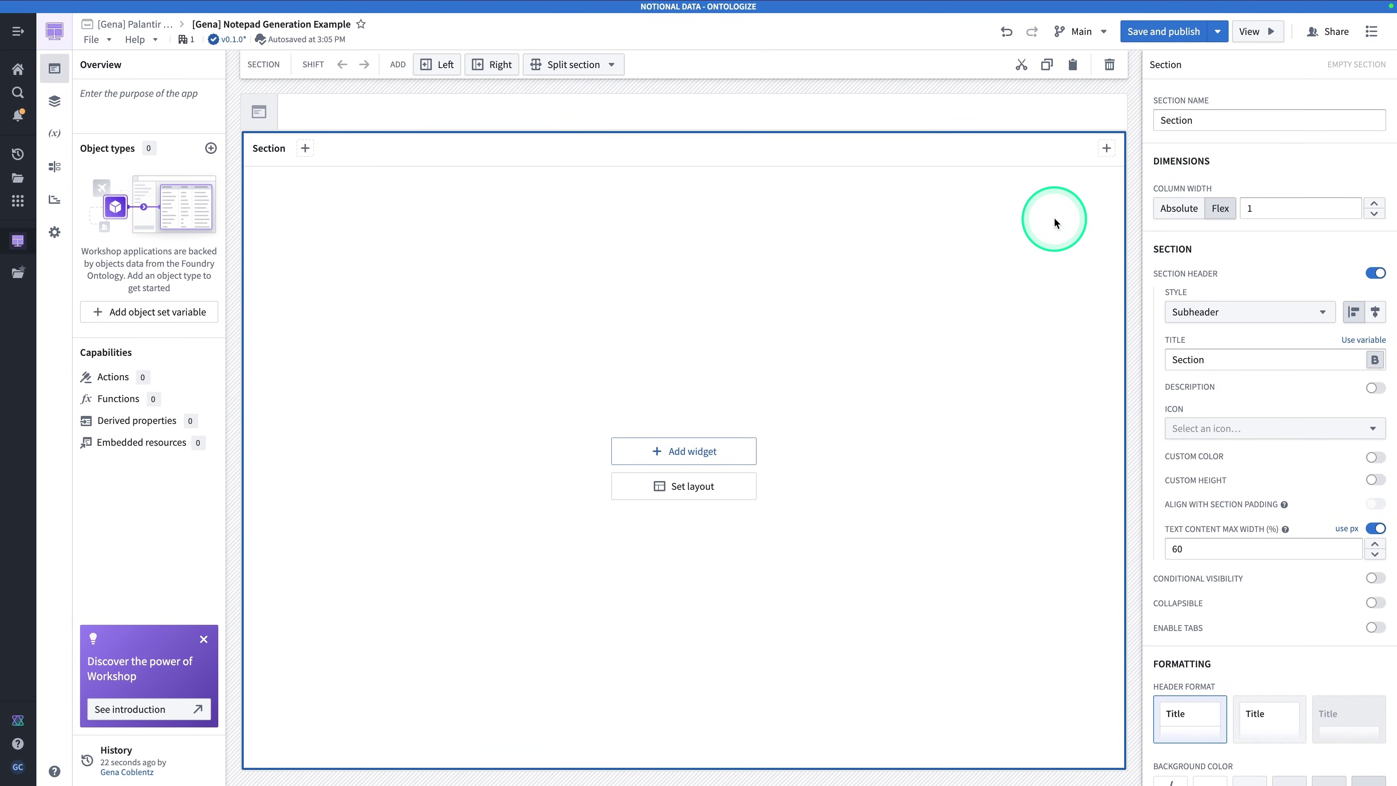
{"action": "left_click", "coordinate": [1375, 272]}
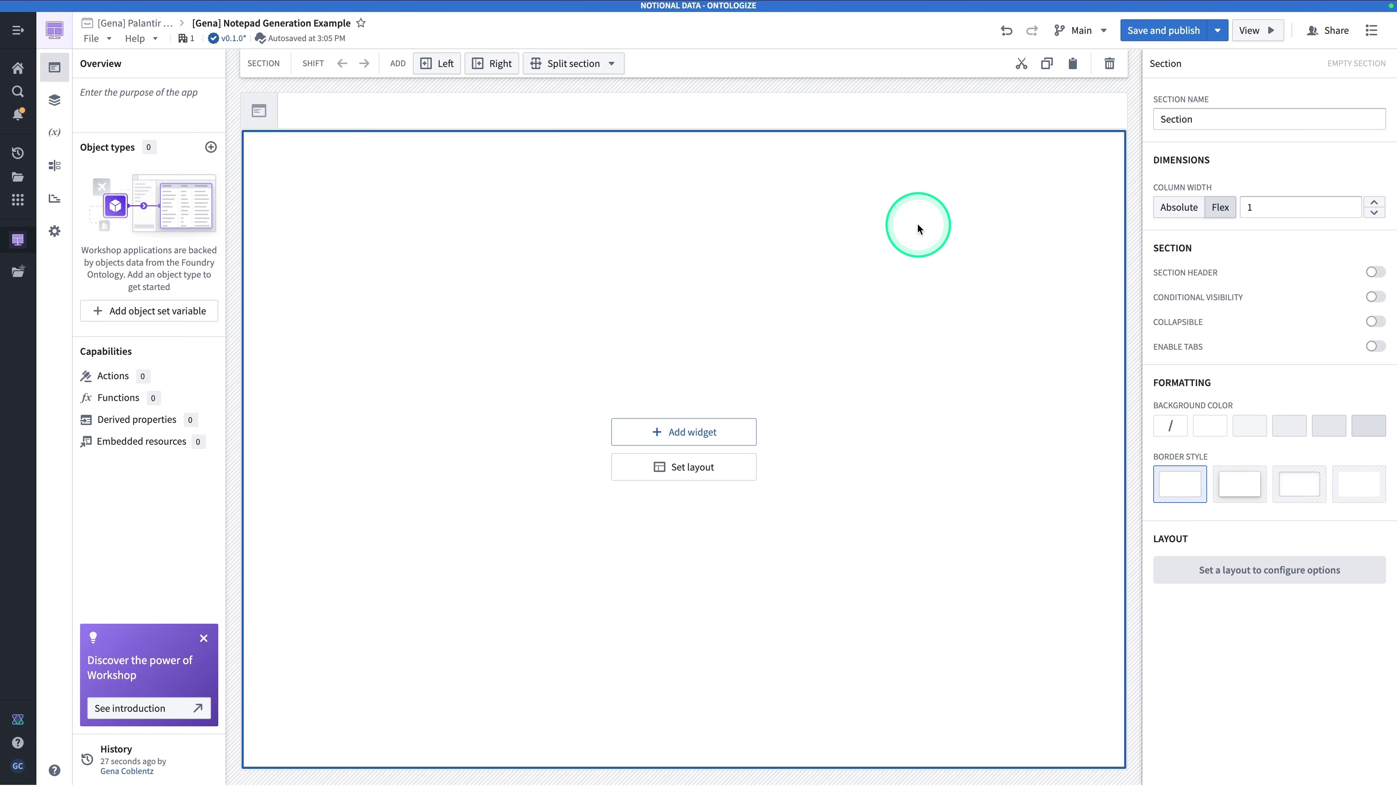
Add a Text input widget to the section
{"action": "left_click", "coordinate": [708, 433]}
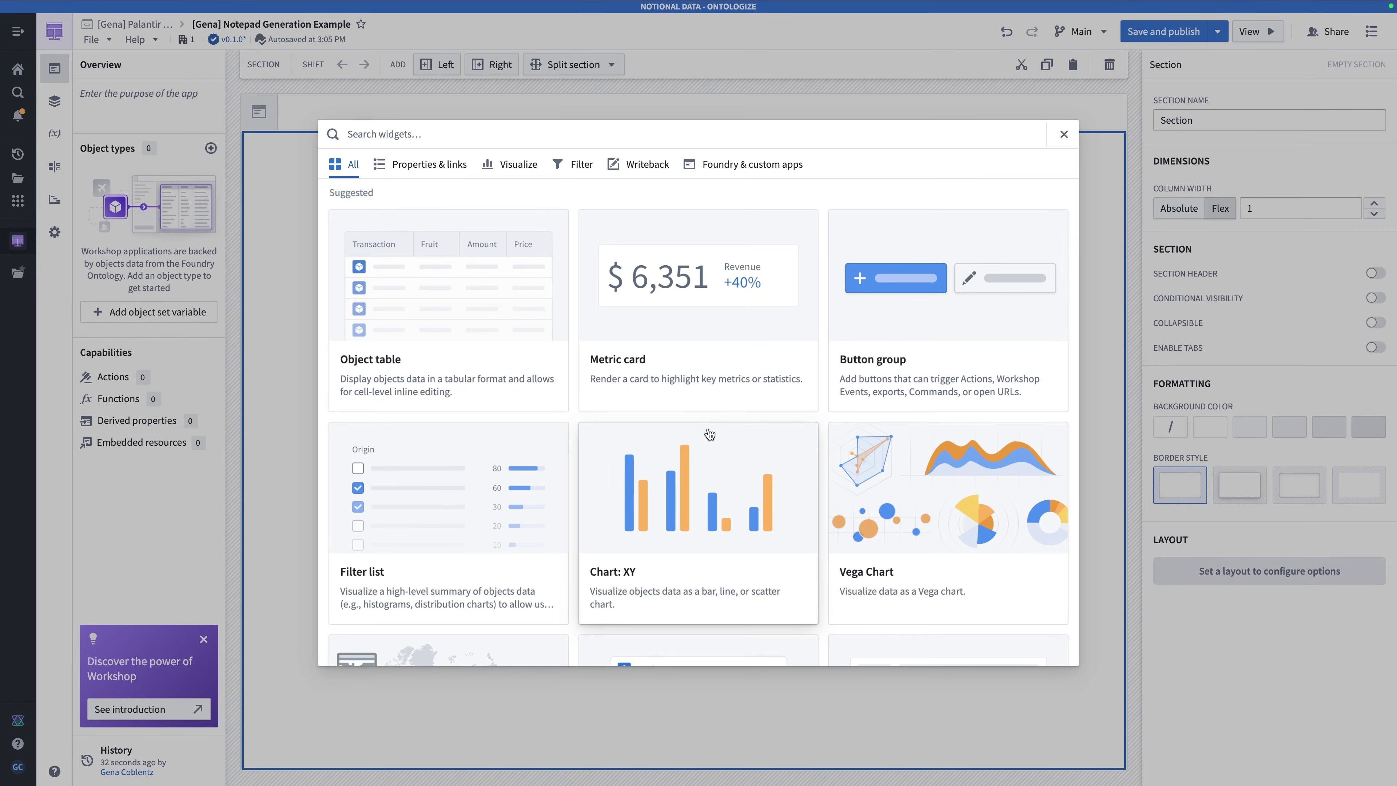
{"action": "type", "text": "text input"}
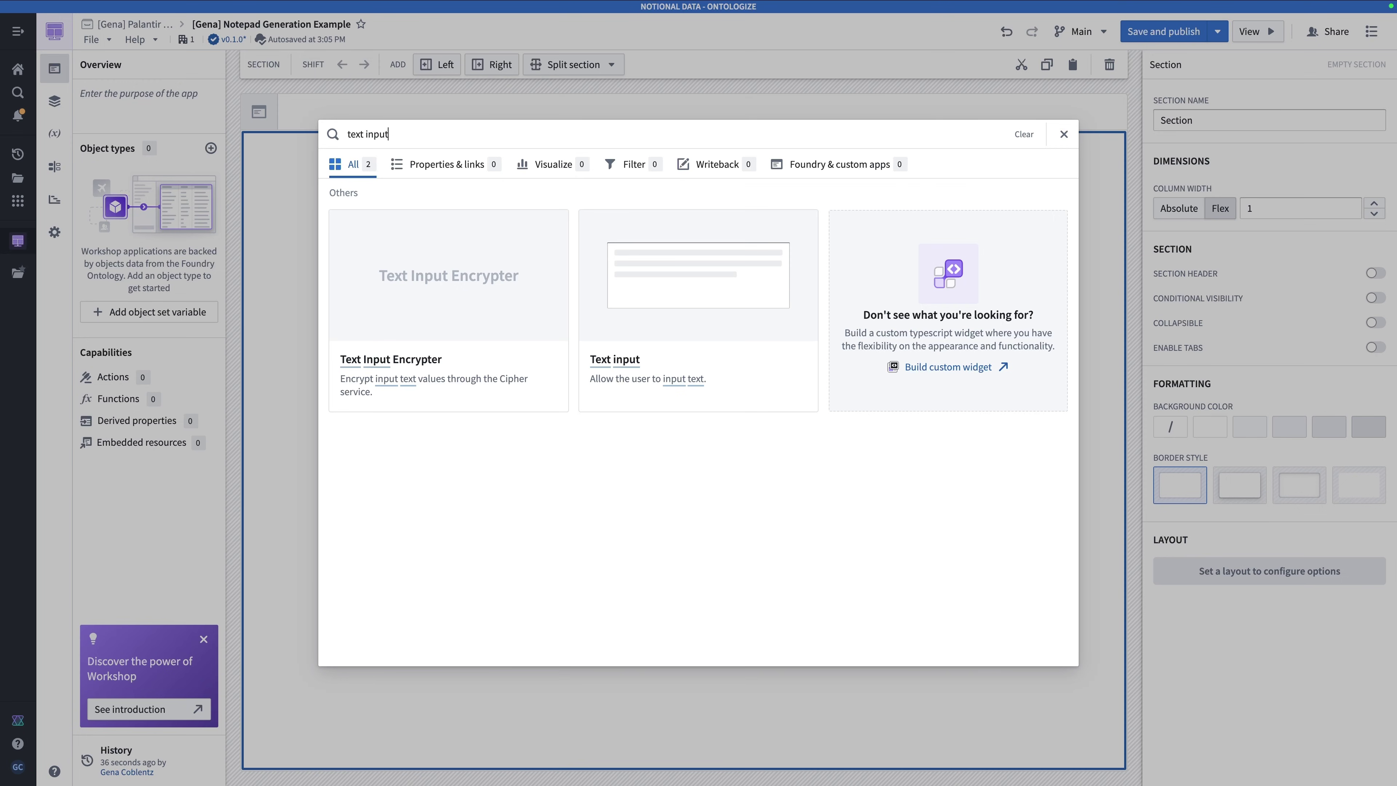
{"action": "left_click", "coordinate": [744, 356]}
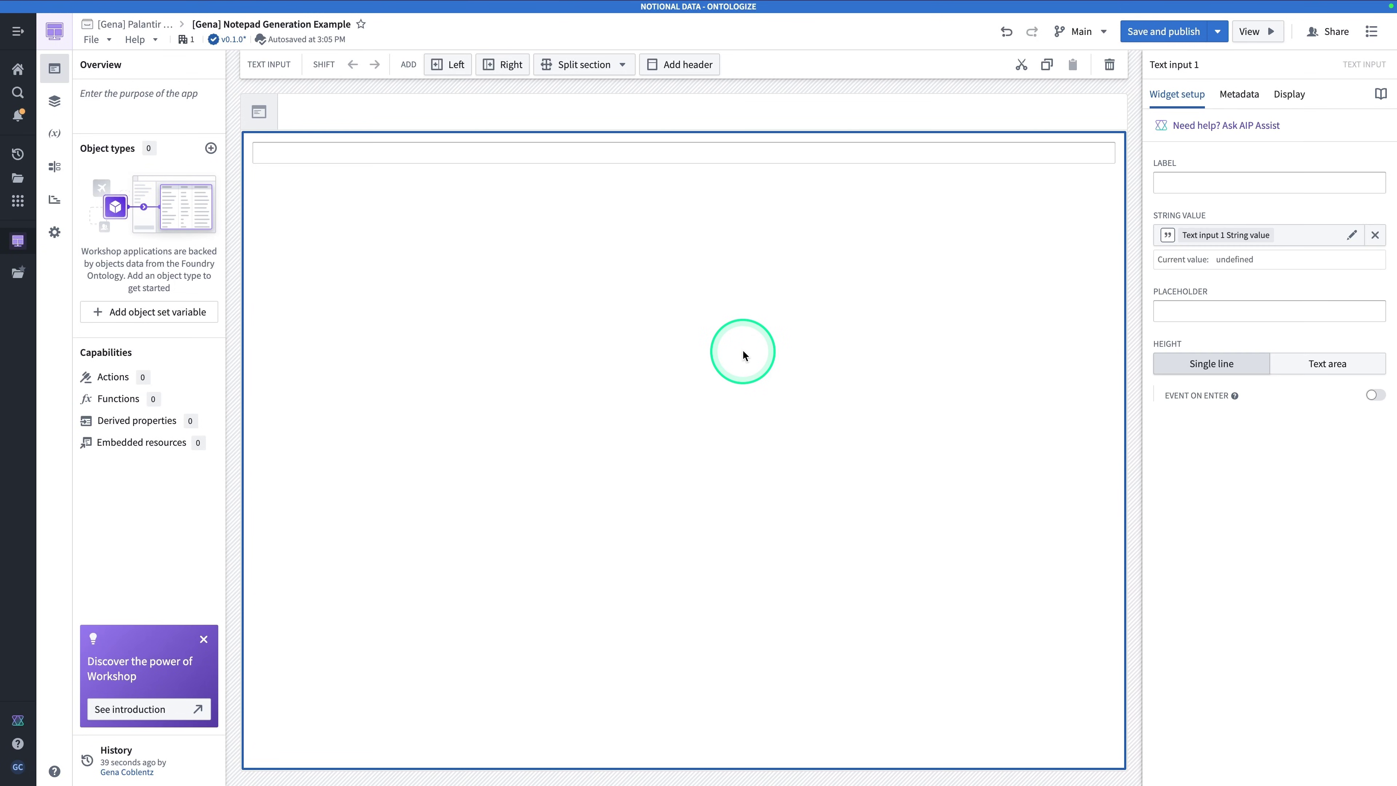
Split the section to add a new section below, and search its widgets for 'notepad'
{"action": "left_click", "coordinate": [596, 68]}
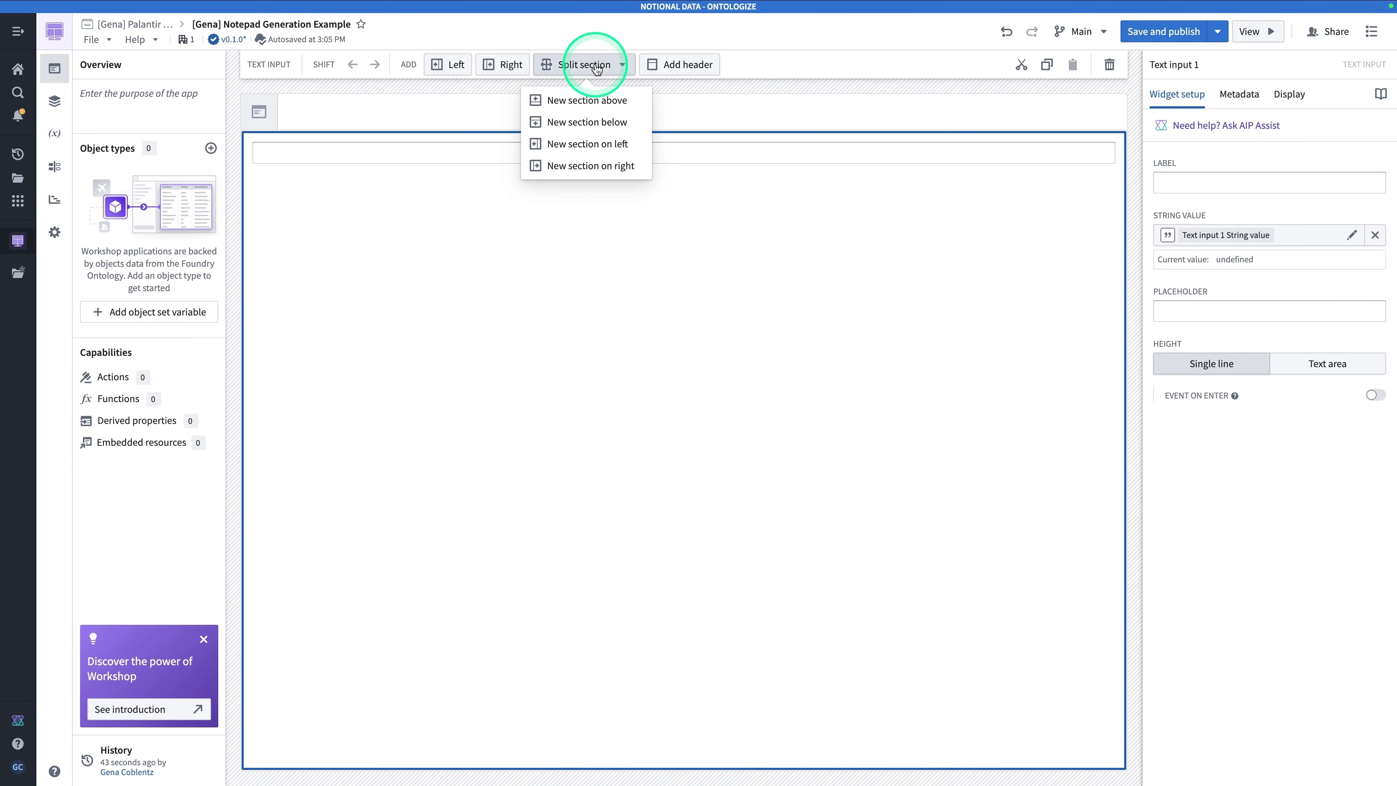
{"action": "left_click", "coordinate": [609, 125]}
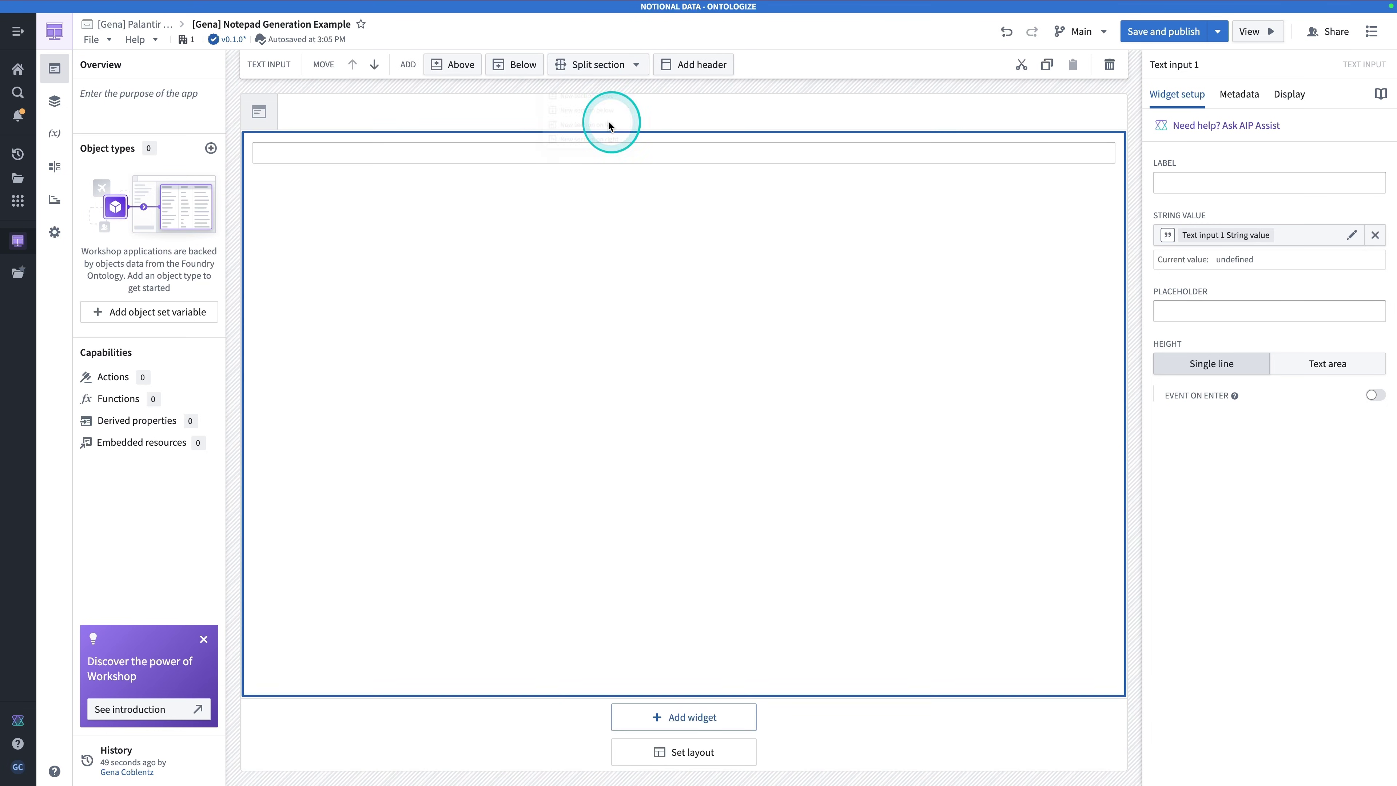
{"action": "left_click", "coordinate": [707, 723]}
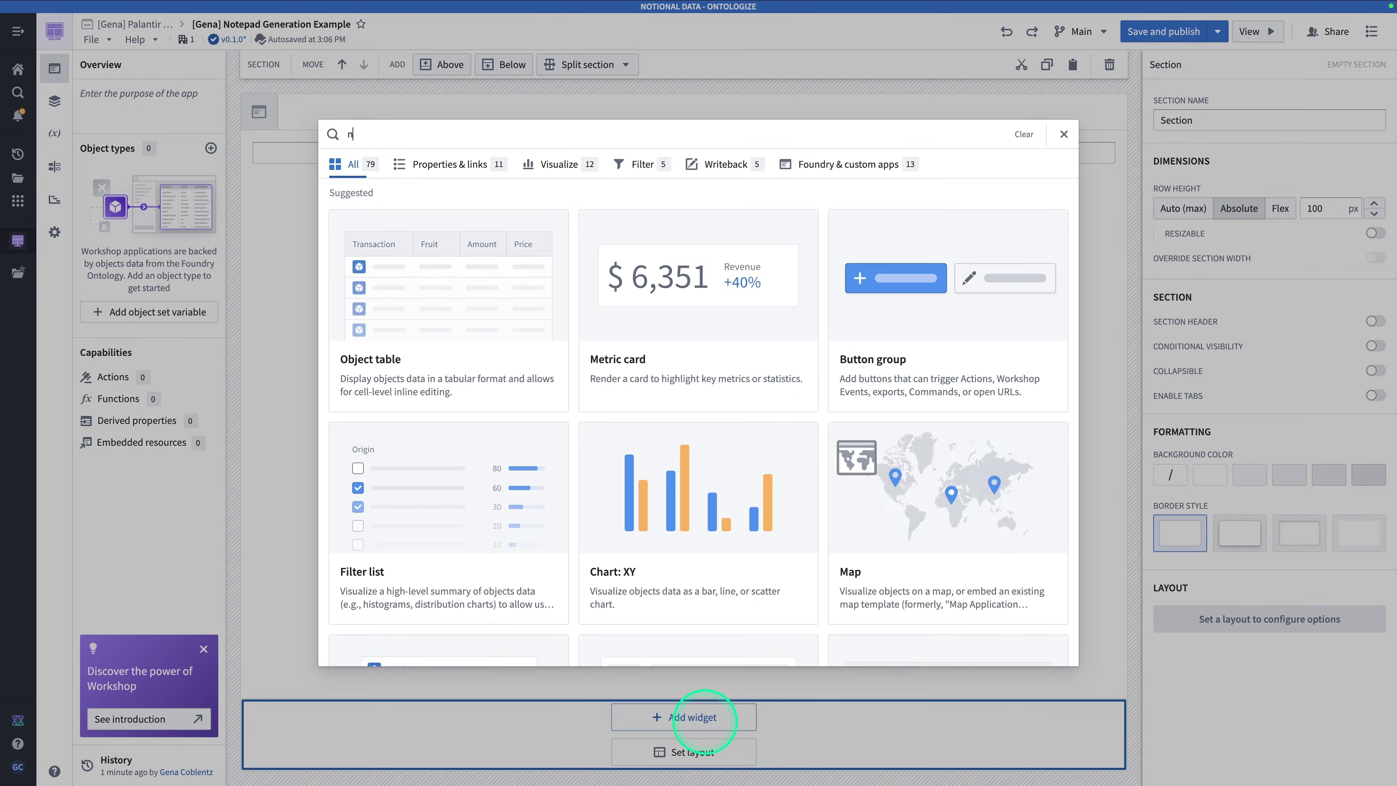
{"action": "type", "text": "notepad"}
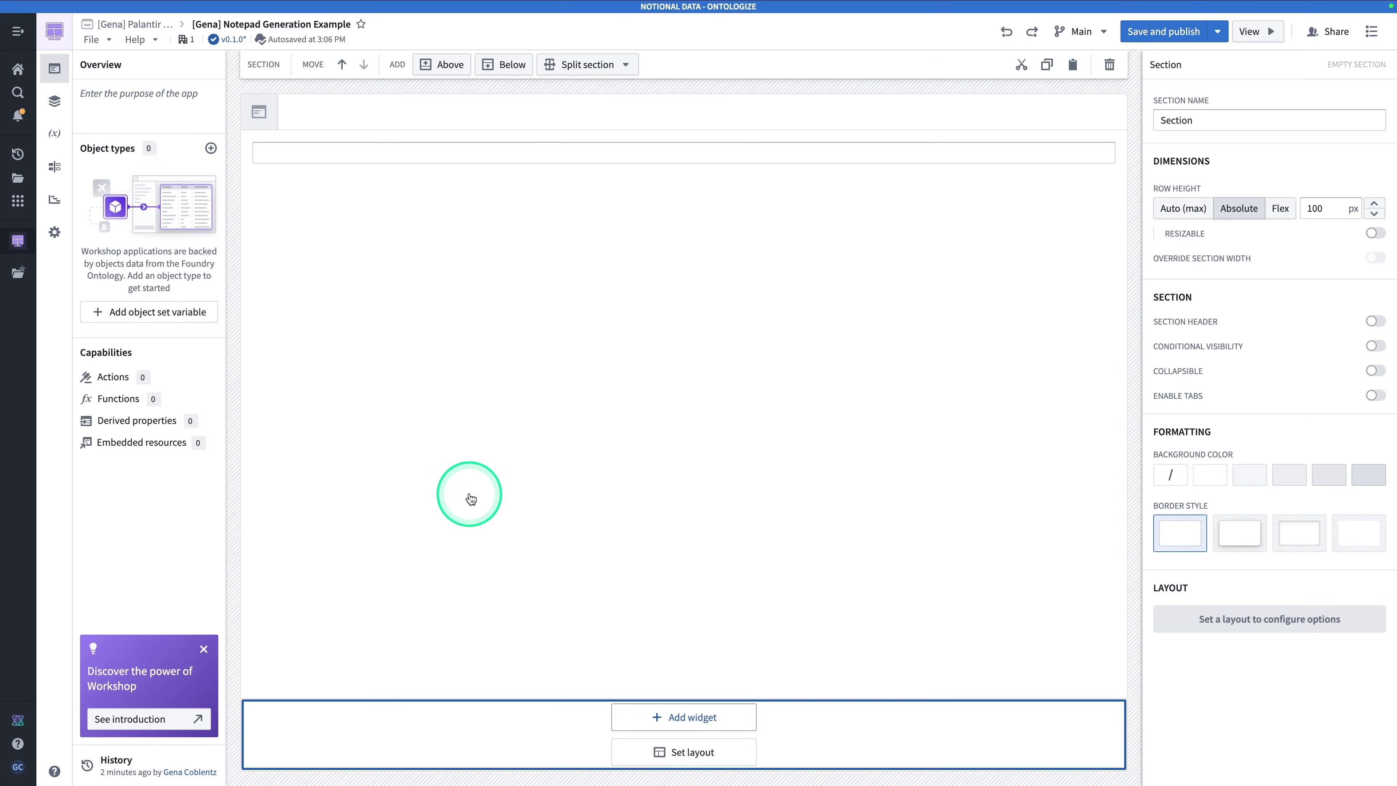
Add a Notepad: Template Button and enable 'Fill available horizontal space'
{"action": "left_click", "coordinate": [469, 498]}
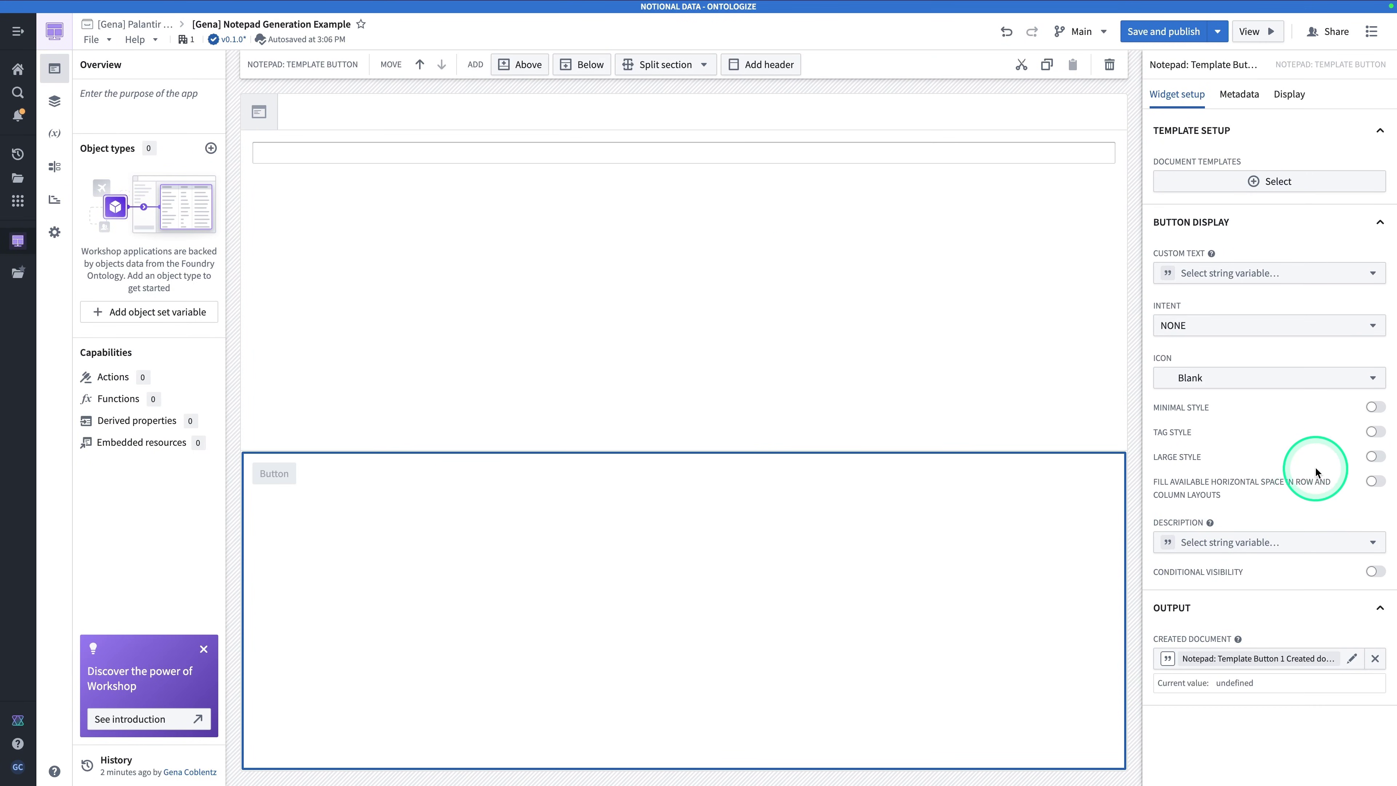
{"action": "left_click", "coordinate": [1375, 484]}
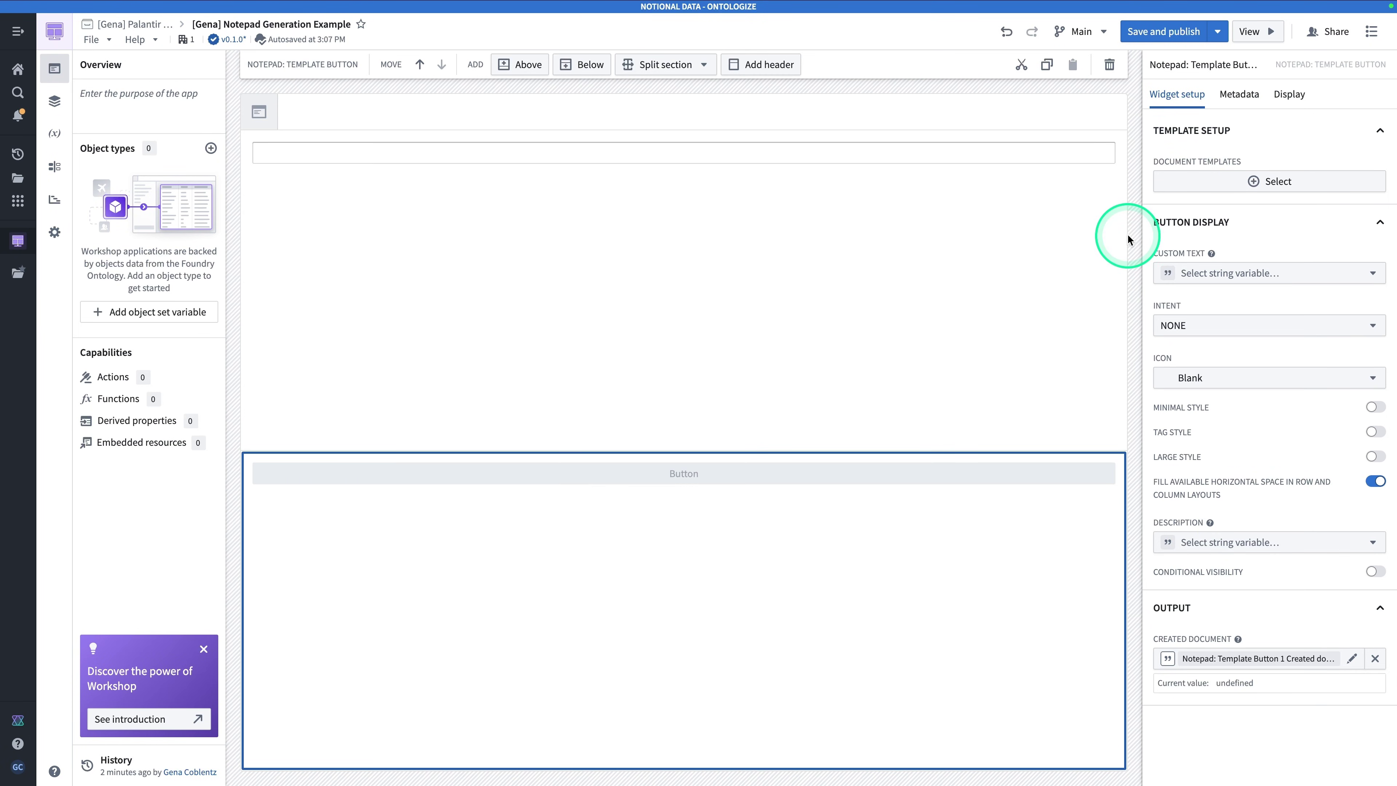
Label the text input 'What topic do you want your FAA study guide to be about?'
{"action": "left_click", "coordinate": [972, 234]}
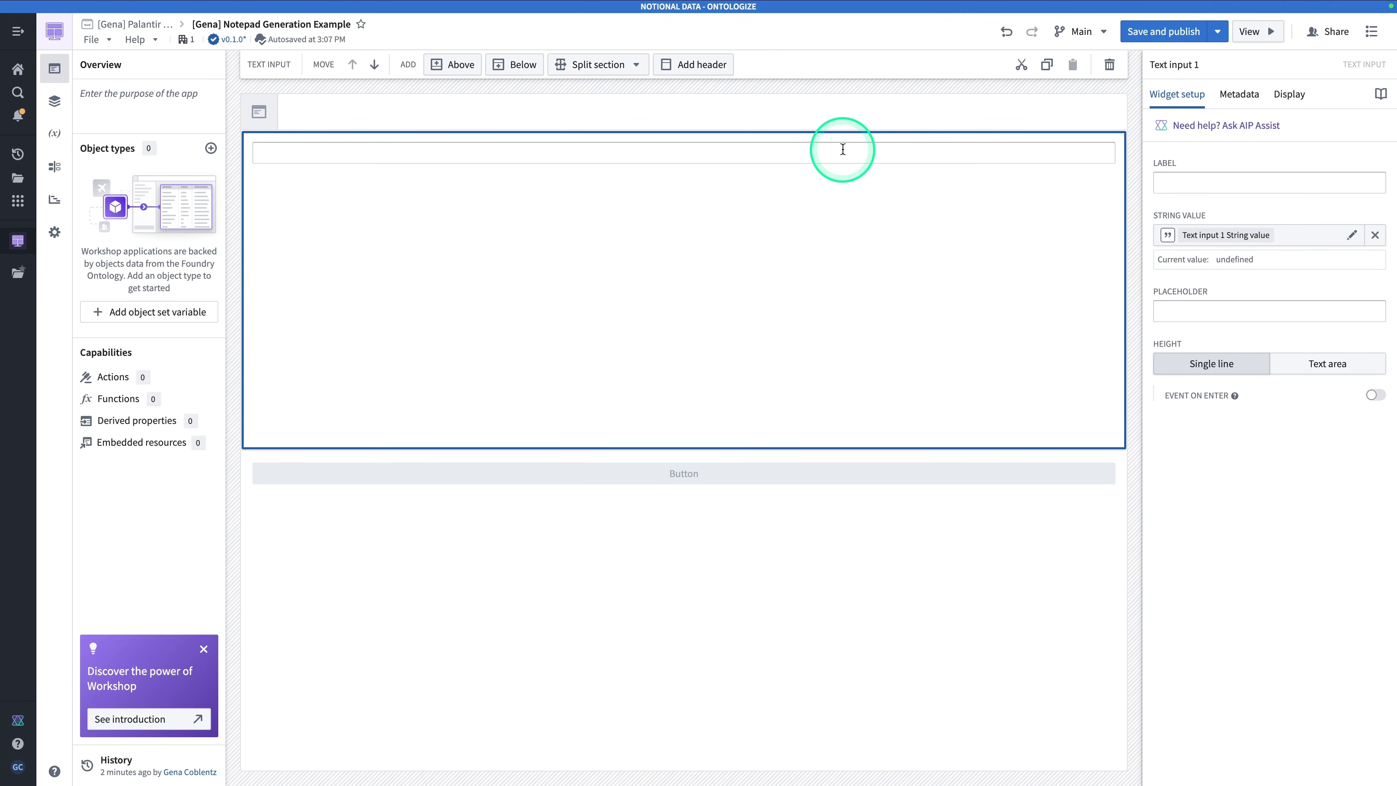
{"action": "left_click", "coordinate": [1212, 184]}
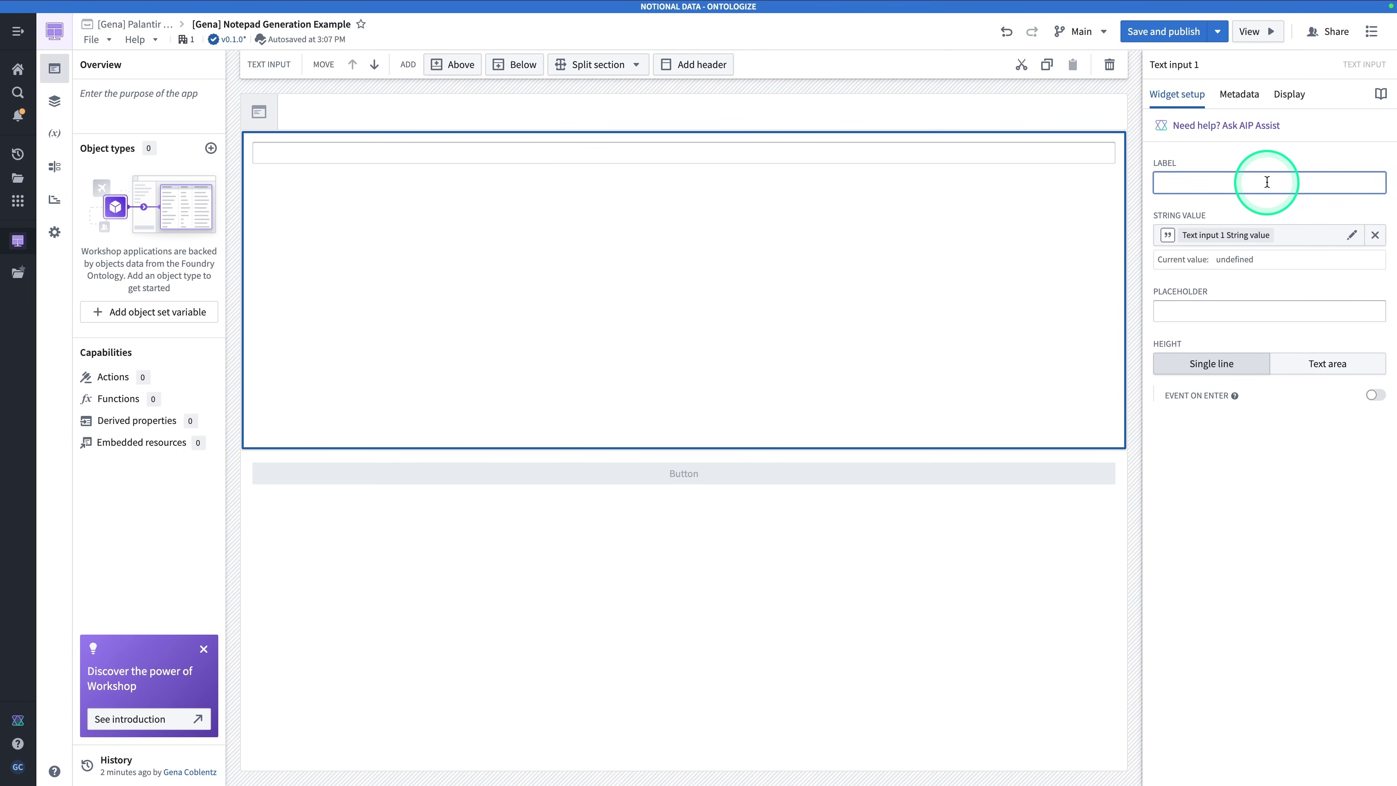
{"action": "type", "text": "Whag"}
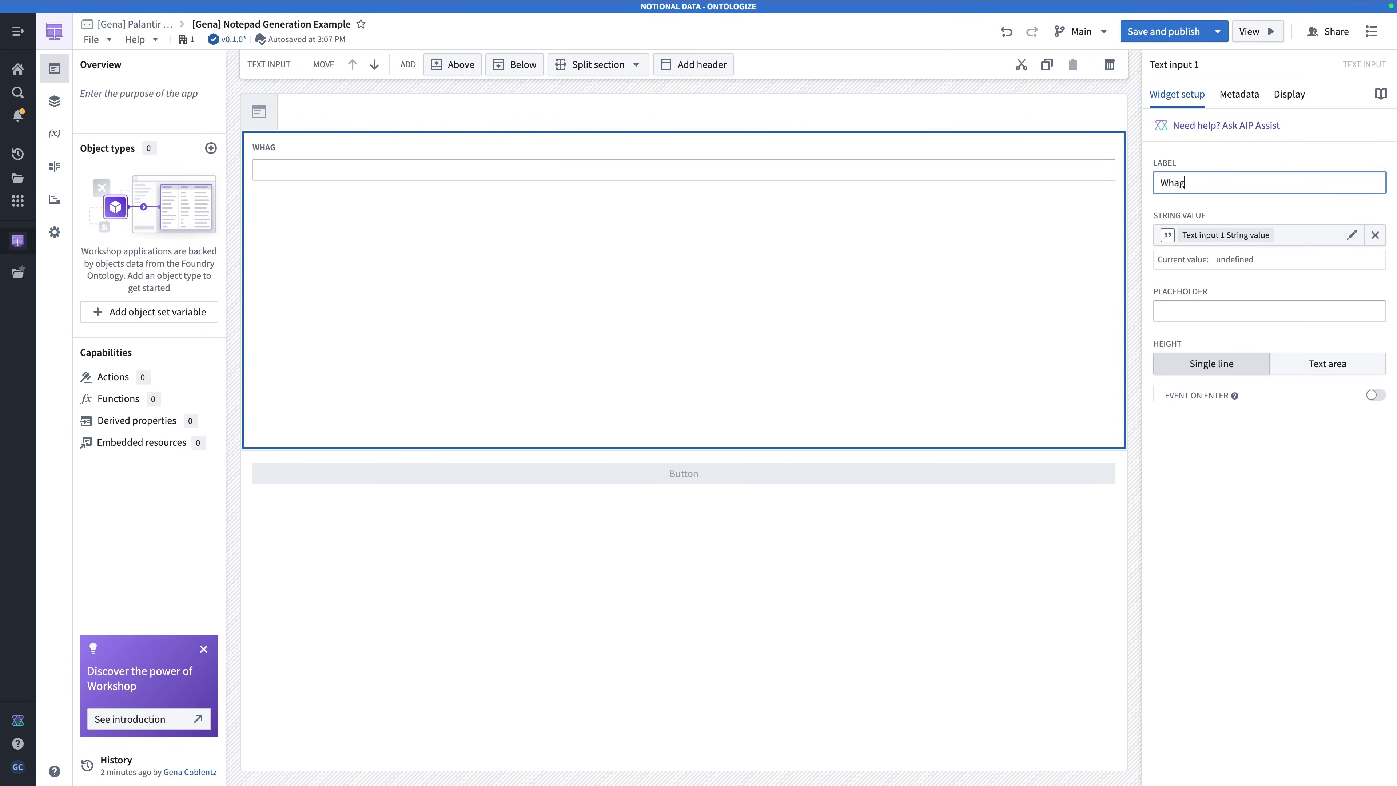
{"action": "key", "text": "BackSpace"}
{"action": "type", "text": "t topic do you want your FAA"}
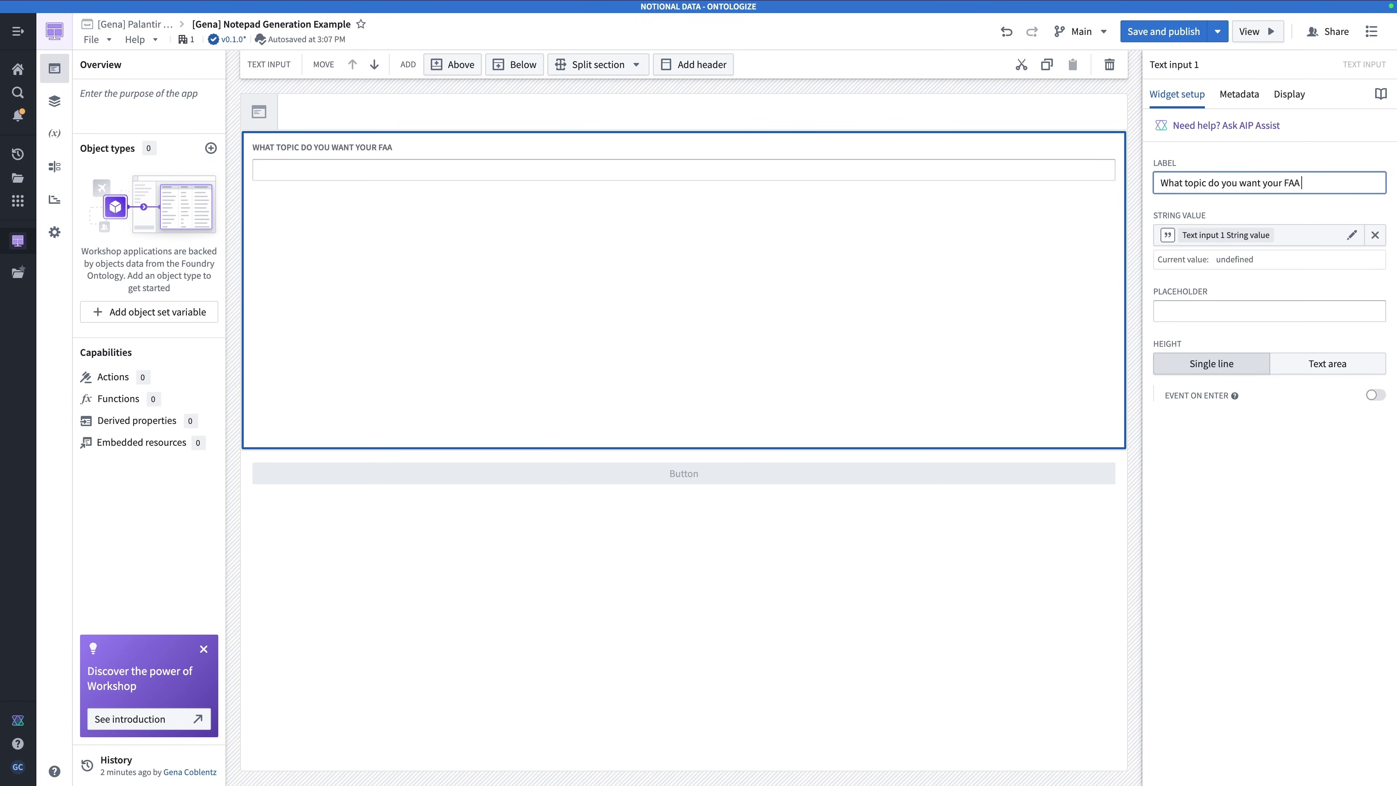
{"action": "type", "text": " study guide to be about"}
Rename the text input's string value variable to courseTopic
{"action": "left_click", "coordinate": [1237, 235]}
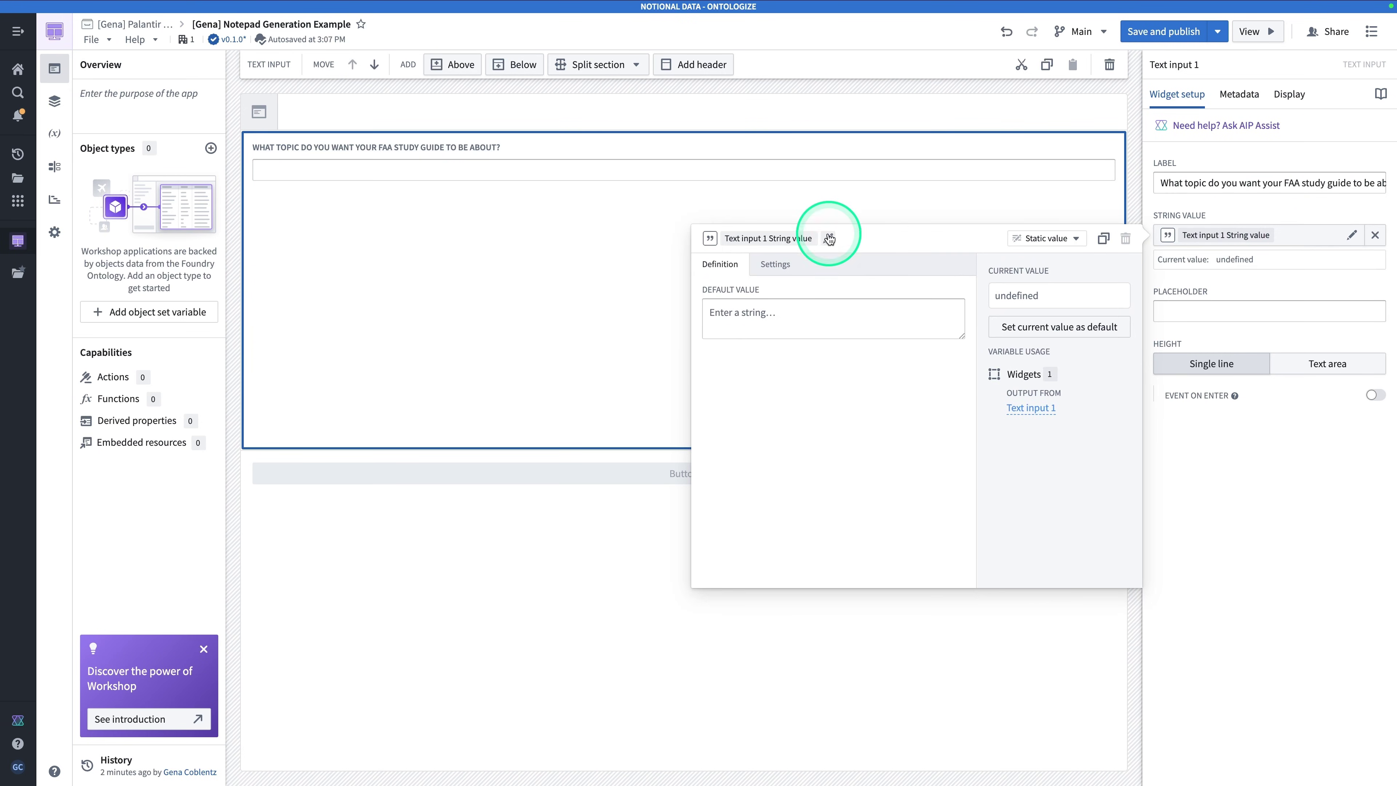
{"action": "left_click", "coordinate": [781, 241]}
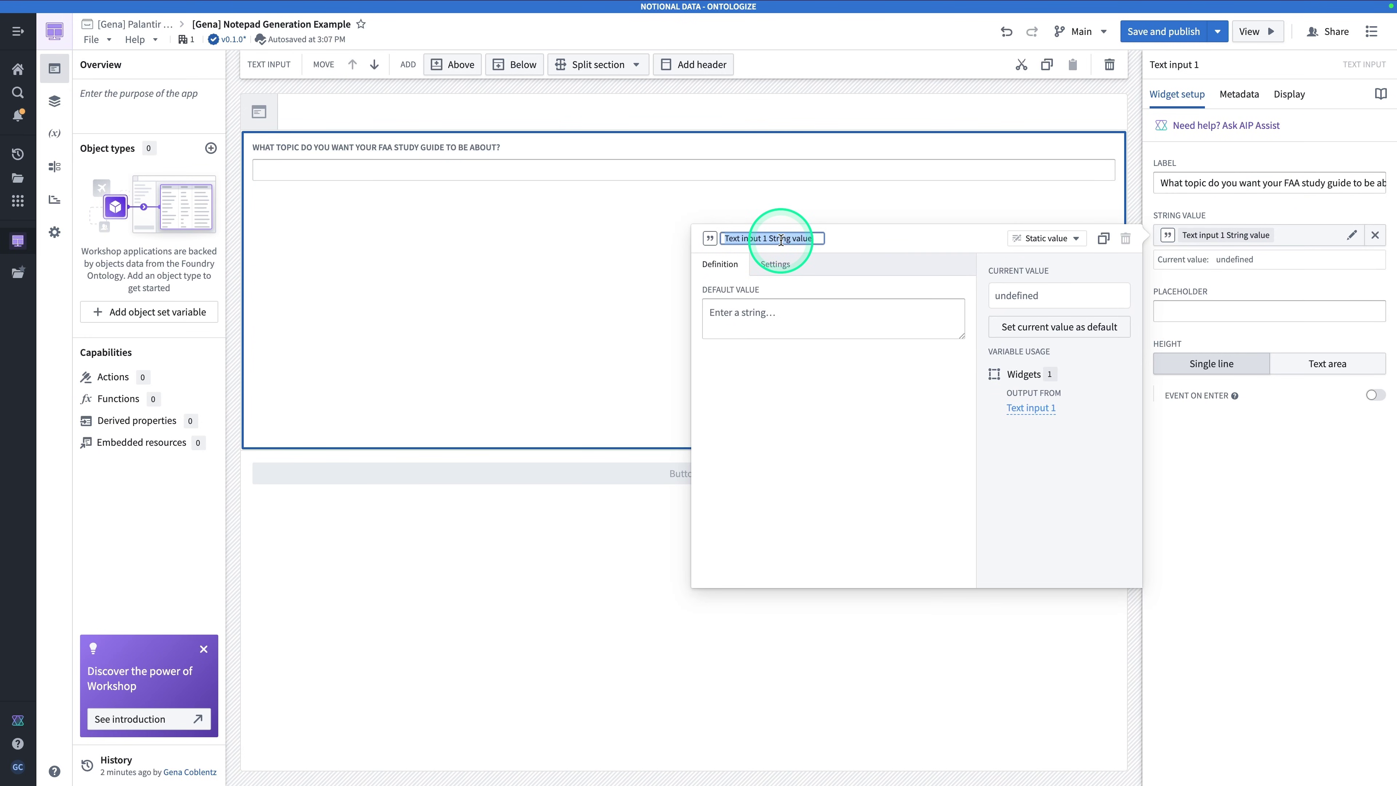
{"action": "type", "text": "course"}
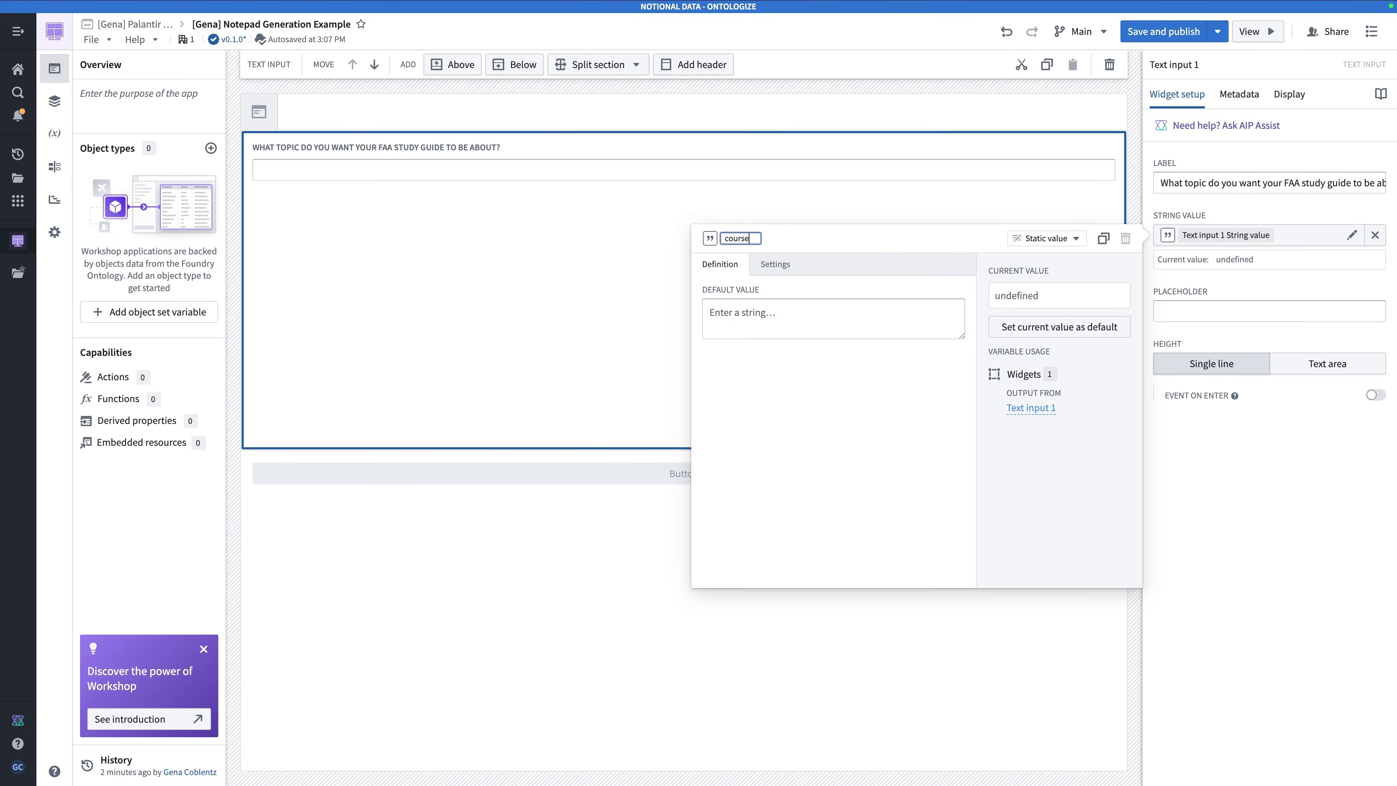
{"action": "type", "text": "TOpi"}
{"action": "left_click", "coordinate": [879, 508]}
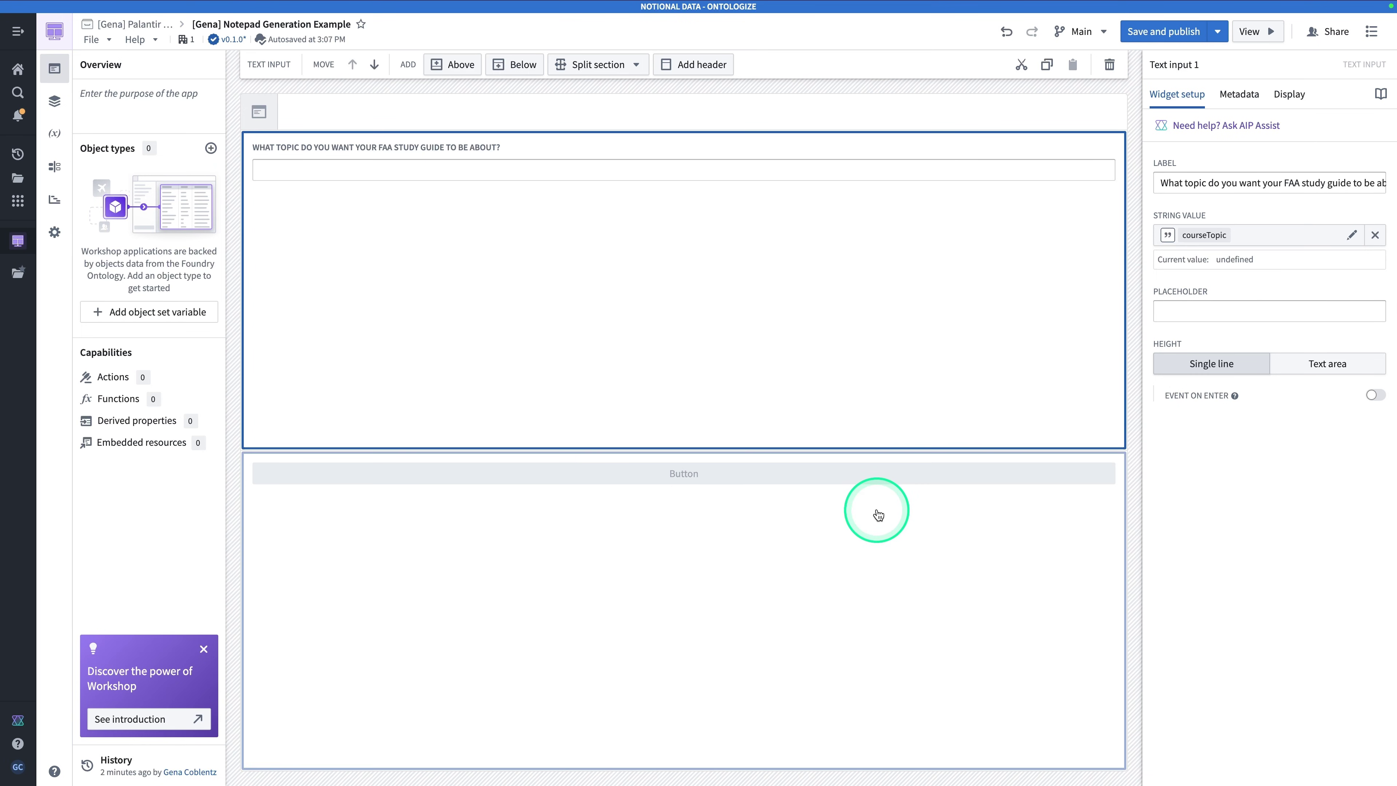
Select FAA Study Guide Generator as the button's template under Template Setup
{"action": "left_click", "coordinate": [756, 526]}
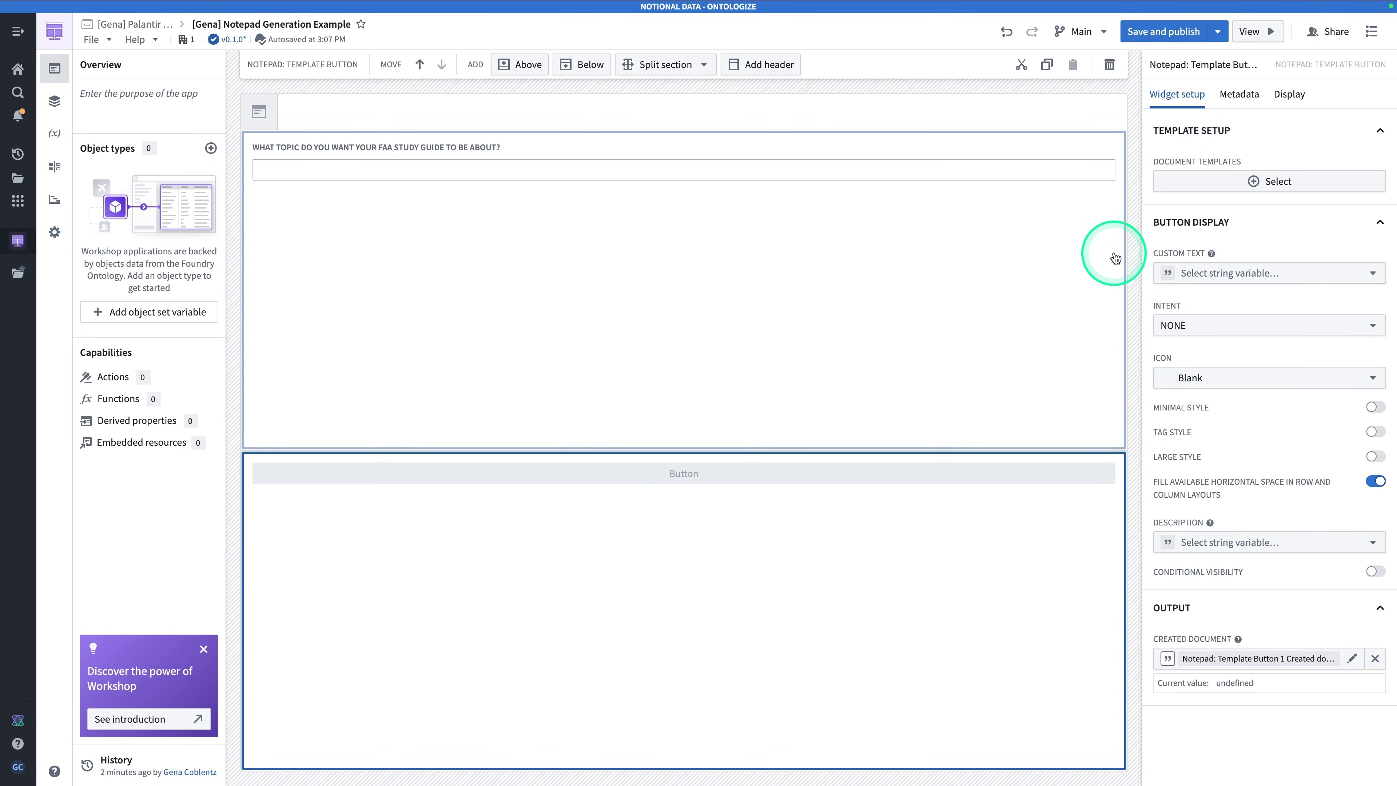
{"action": "left_click", "coordinate": [1231, 186]}
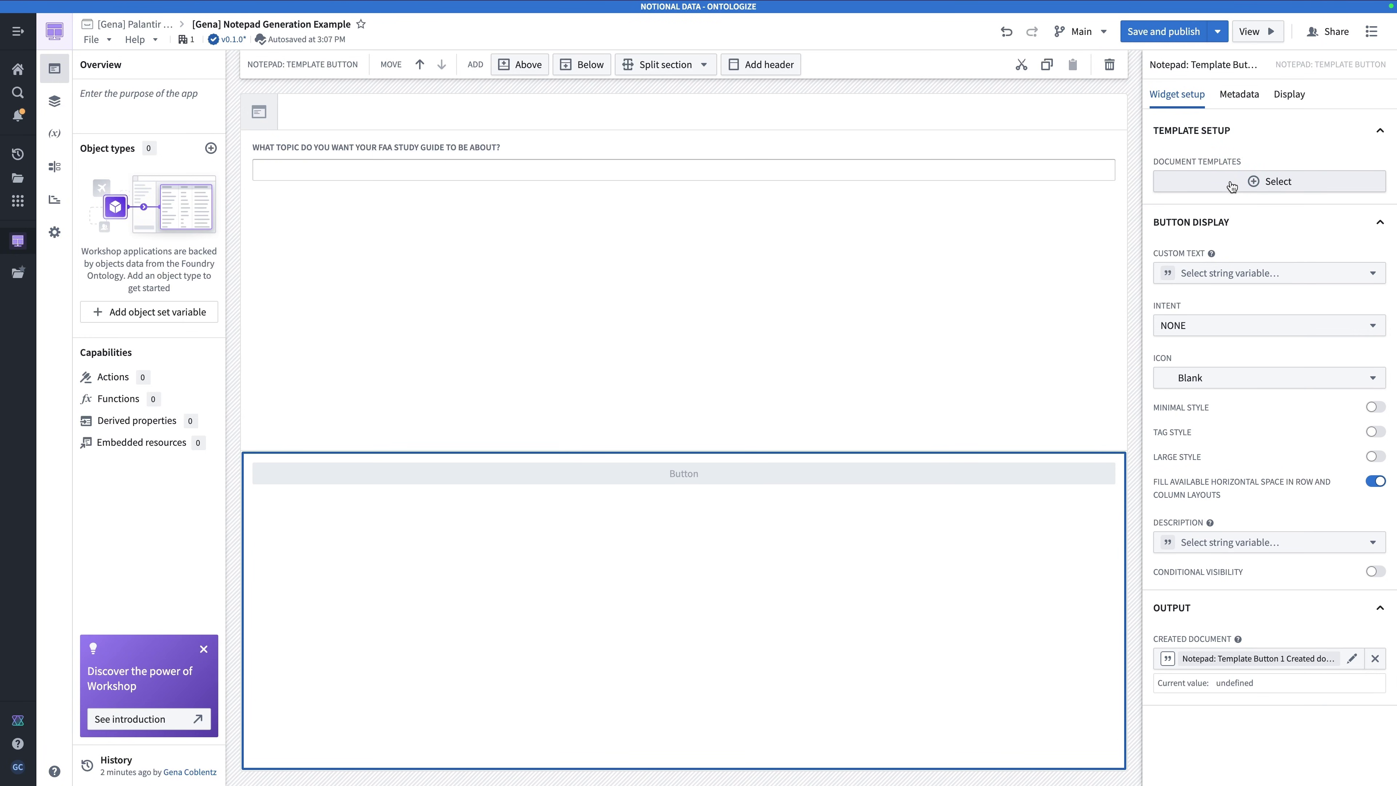
{"action": "left_click", "coordinate": [1260, 181]}
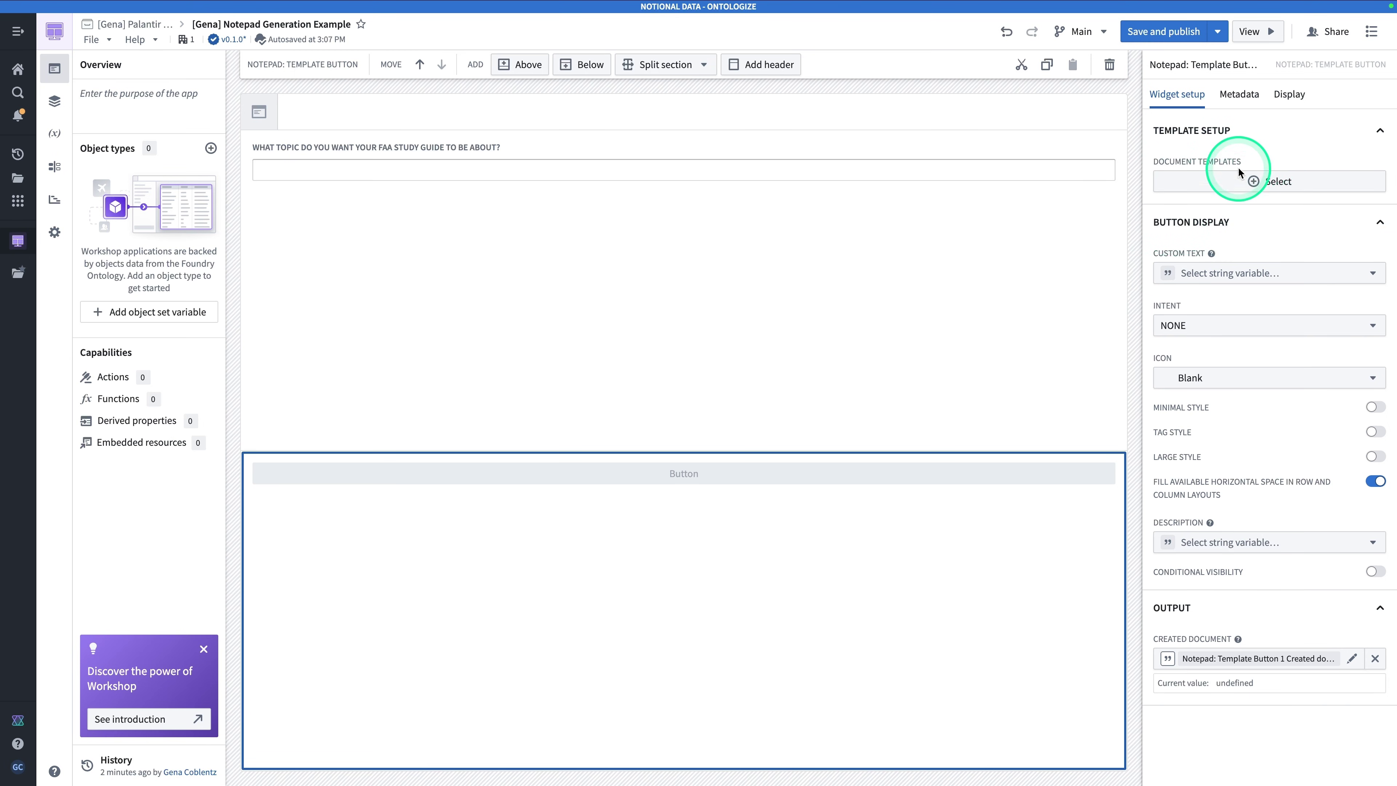
{"action": "left_click", "coordinate": [1268, 181]}
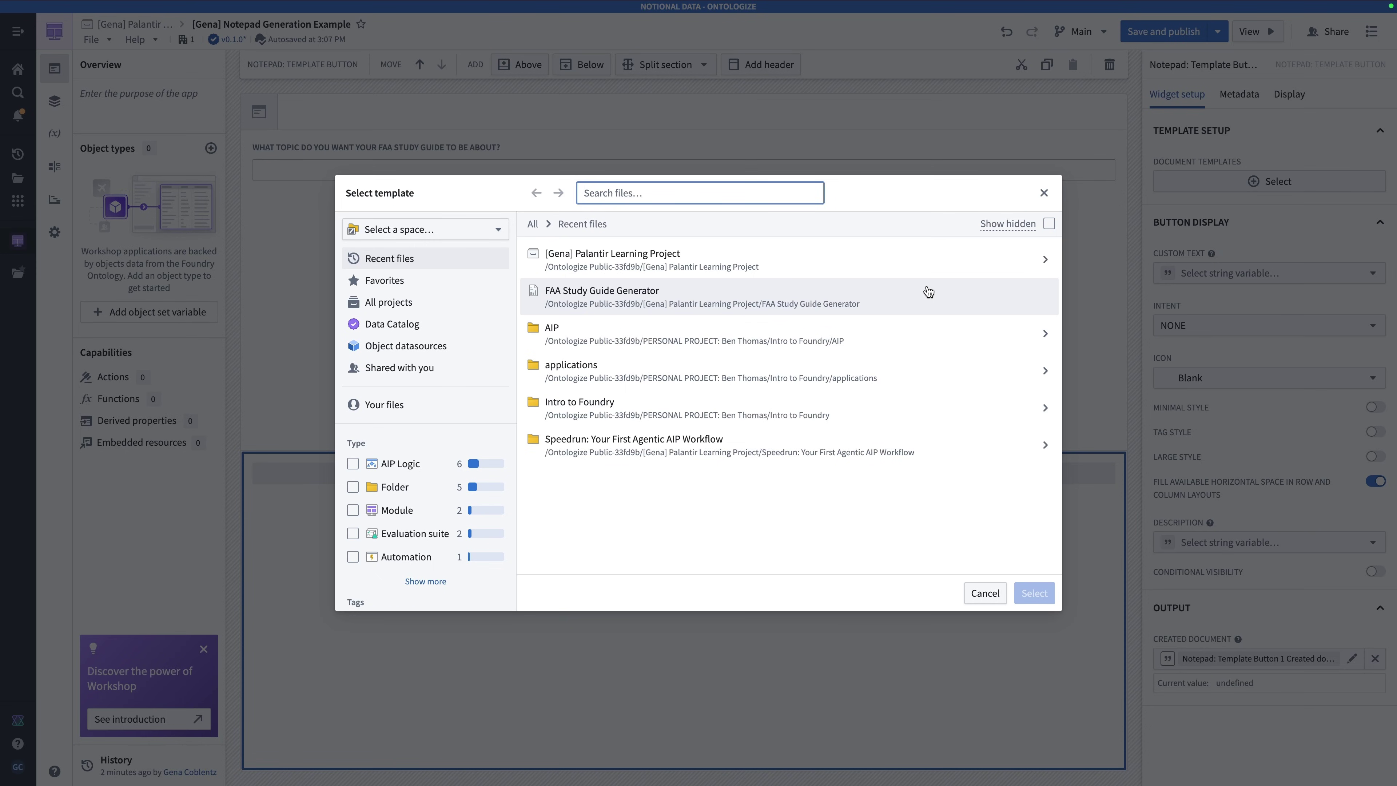
{"action": "left_click", "coordinate": [918, 296]}
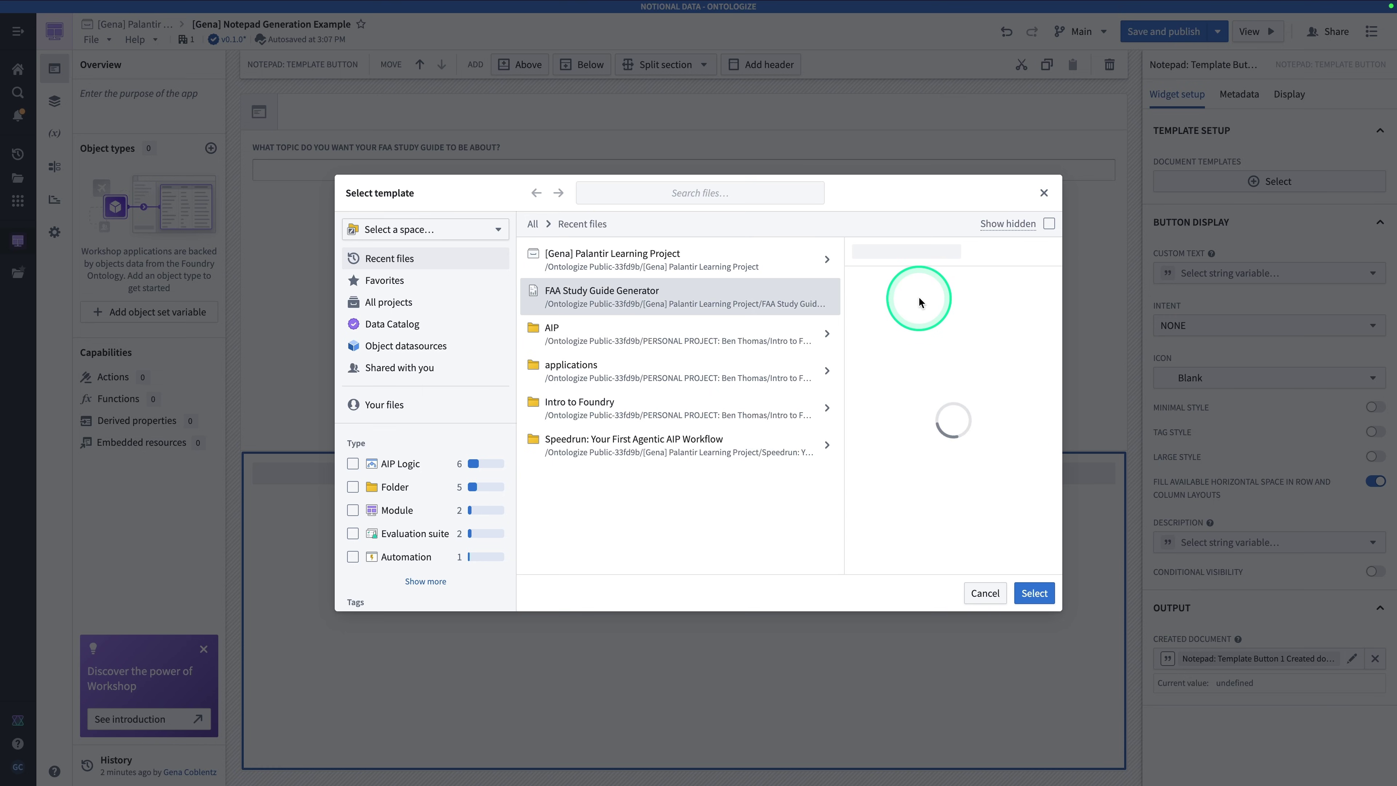
{"action": "left_click", "coordinate": [1043, 598]}
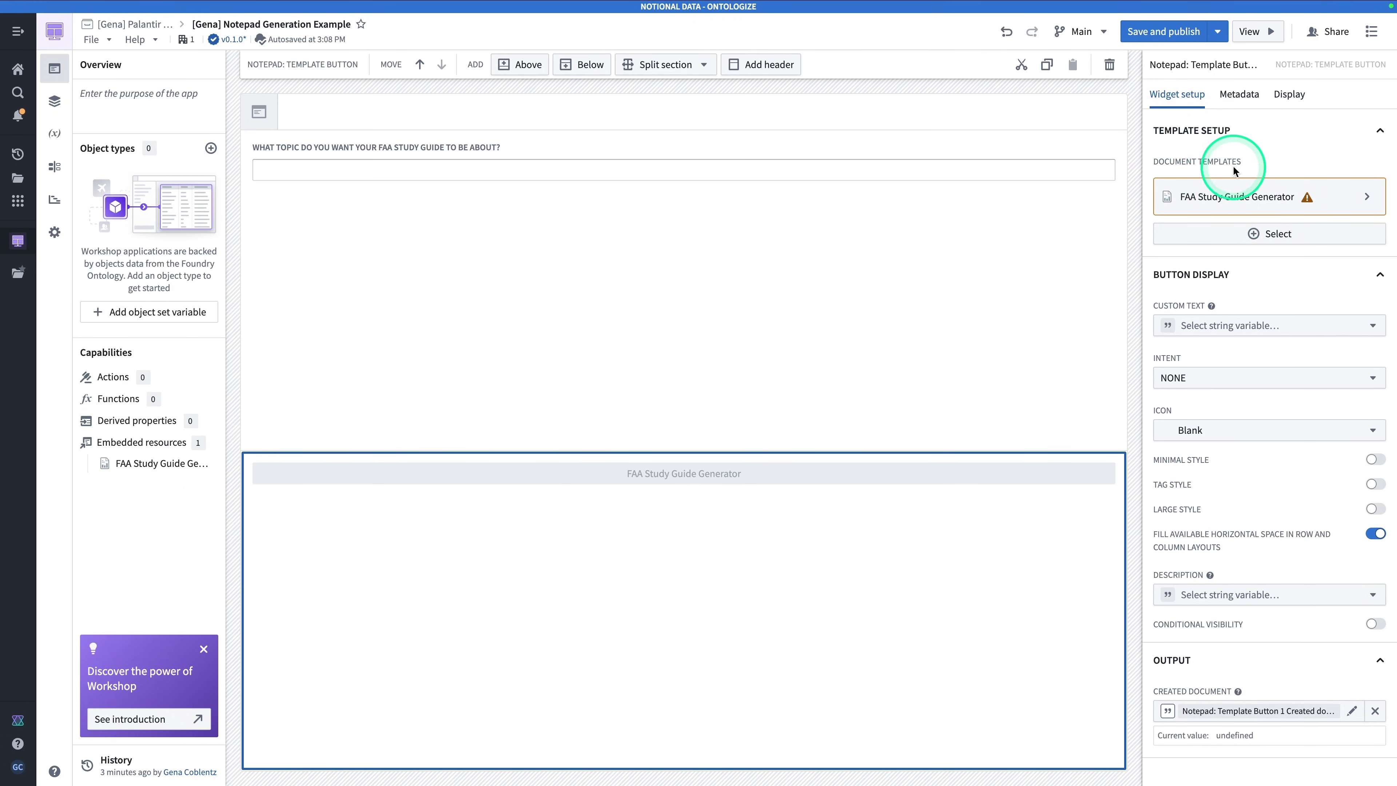
Use template Version 1 and set the menu display name to 'Click to generate your study guide!'
{"action": "mouse_move", "coordinate": [1296, 196]}
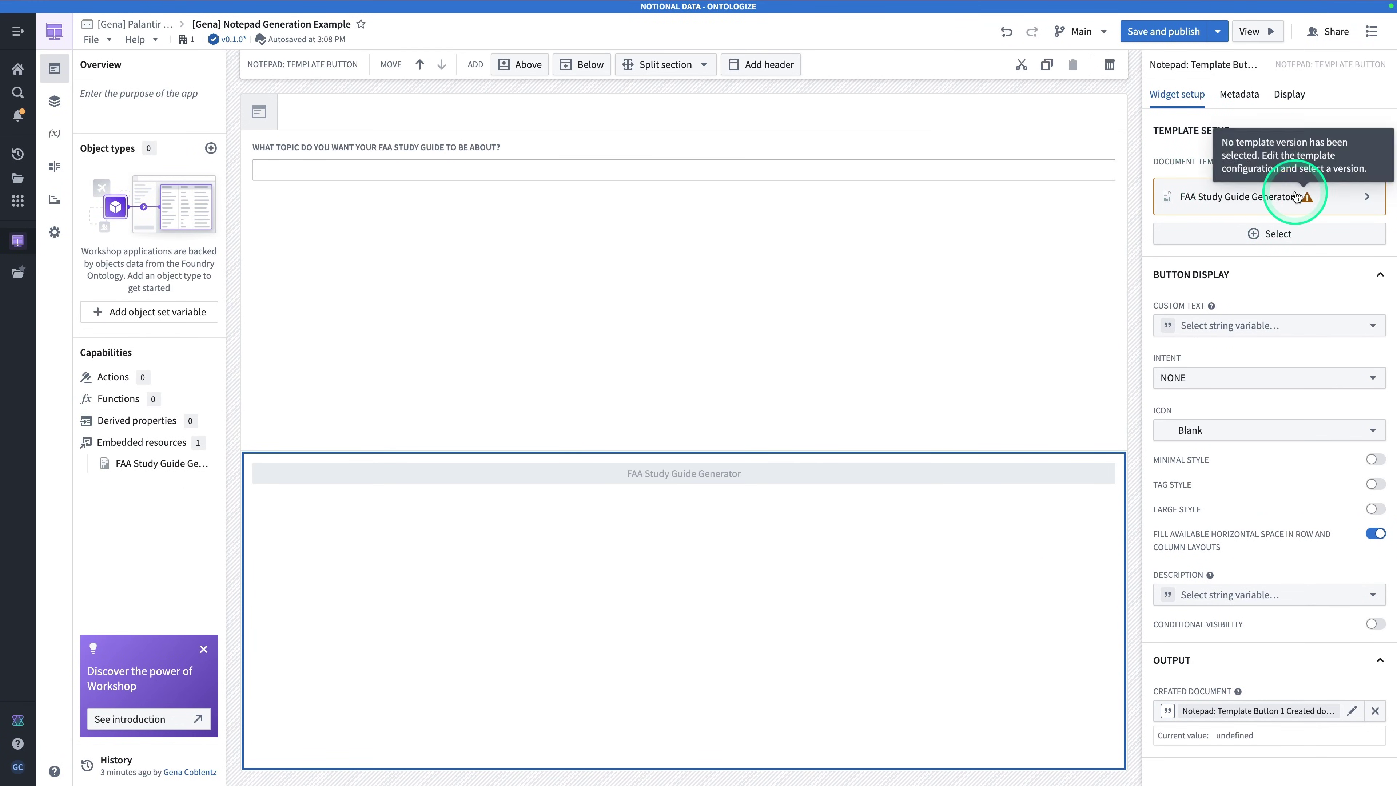
{"action": "left_click", "coordinate": [1251, 201]}
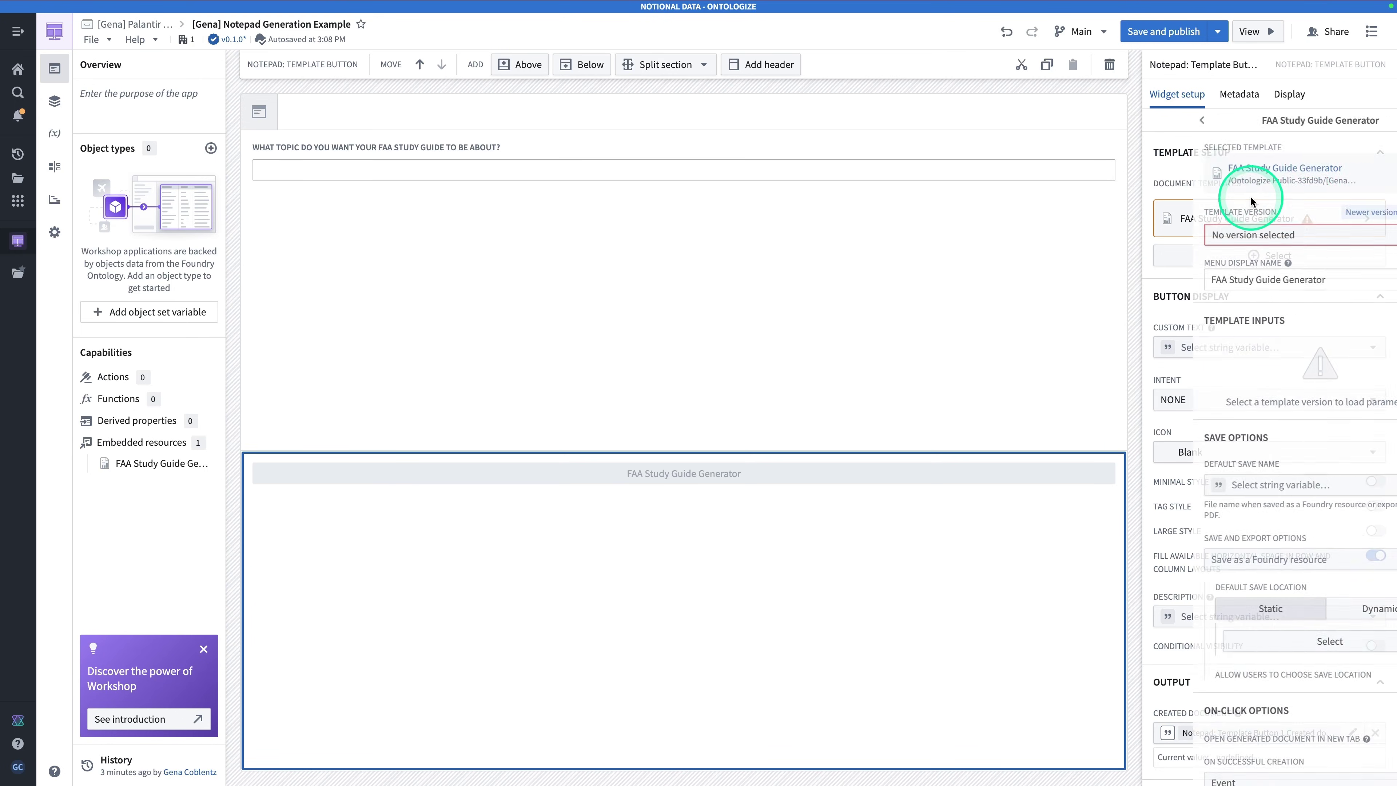
{"action": "left_click", "coordinate": [1252, 237]}
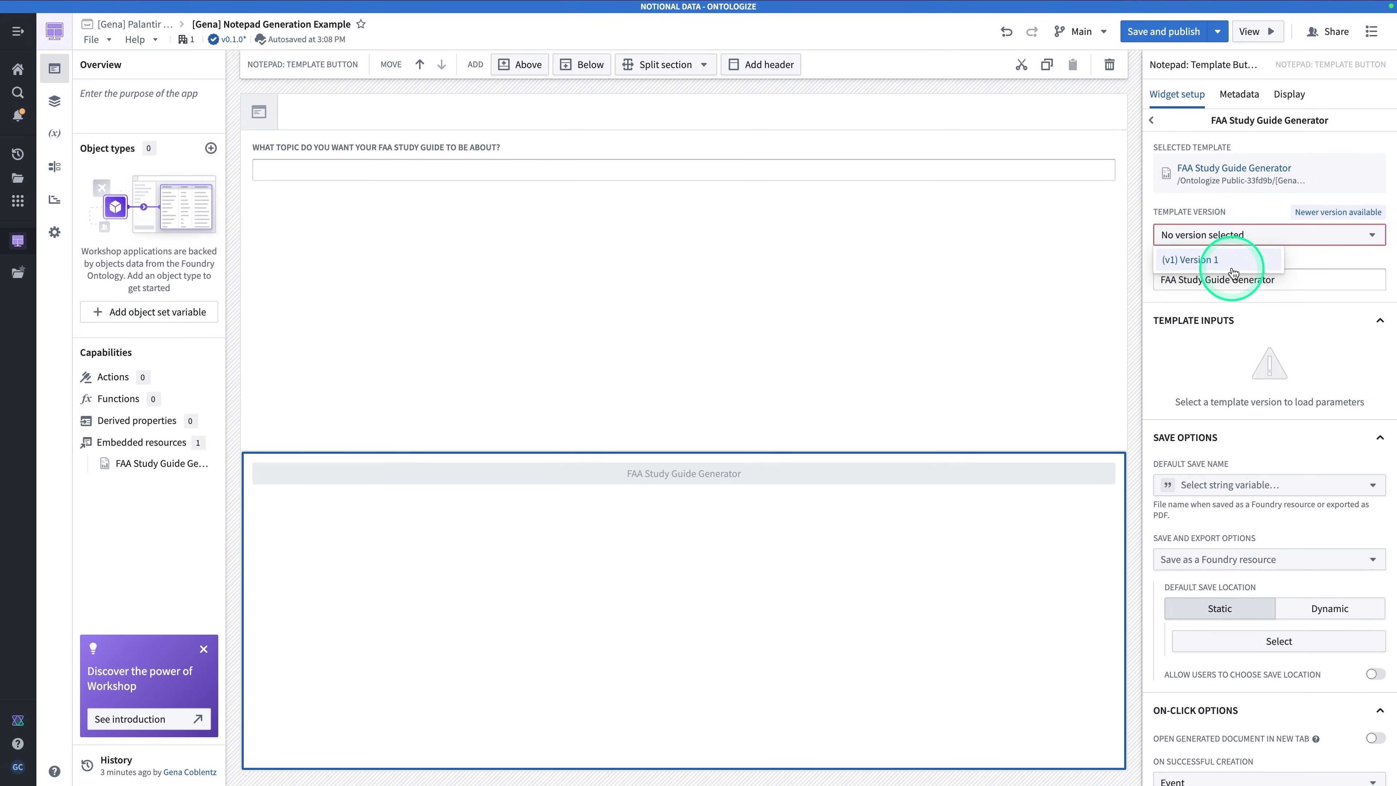
{"action": "left_click", "coordinate": [1235, 259]}
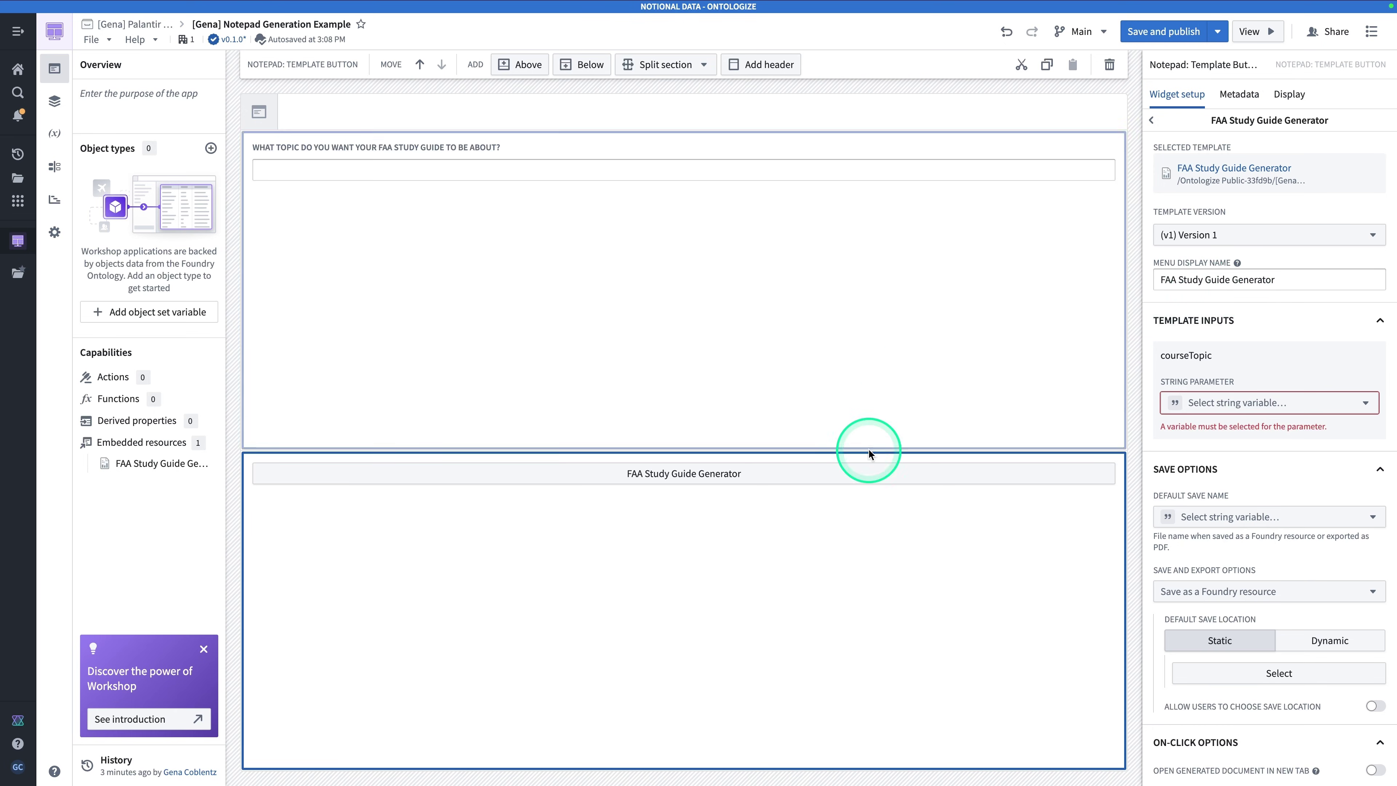
{"action": "triple_click", "coordinate": [1254, 281]}
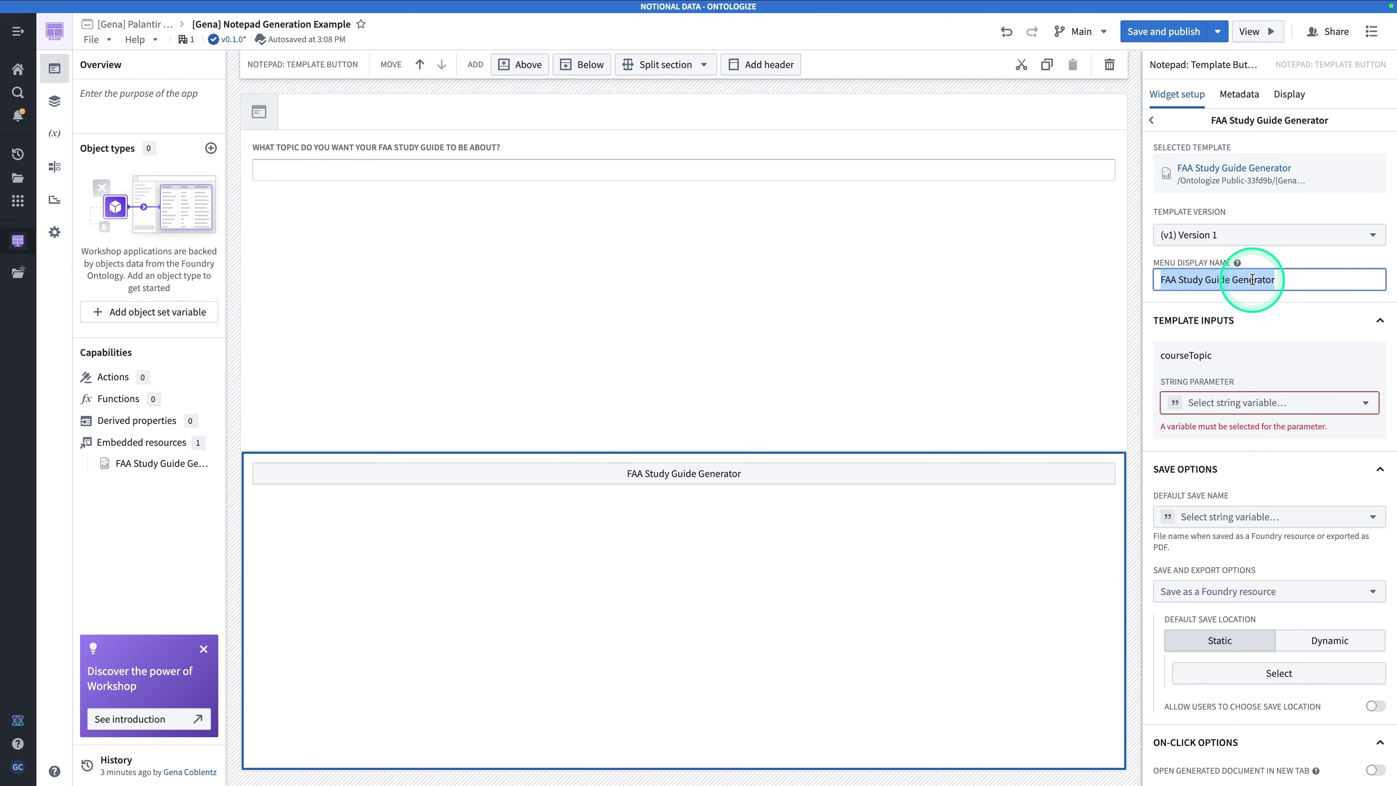
{"action": "type", "text": "Click to generate your st"}
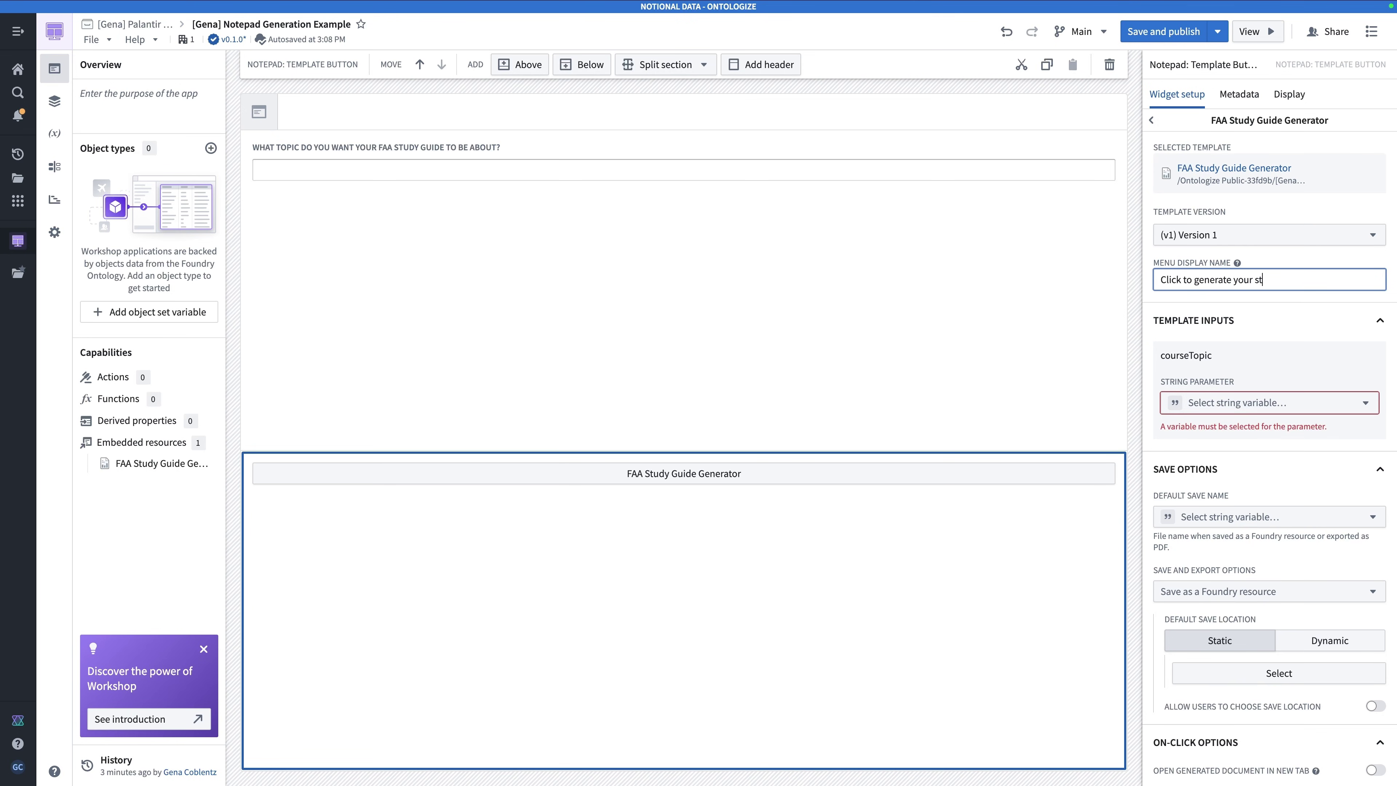
{"action": "type", "text": "udy guide!"}
{"action": "left_click", "coordinate": [1259, 407]}
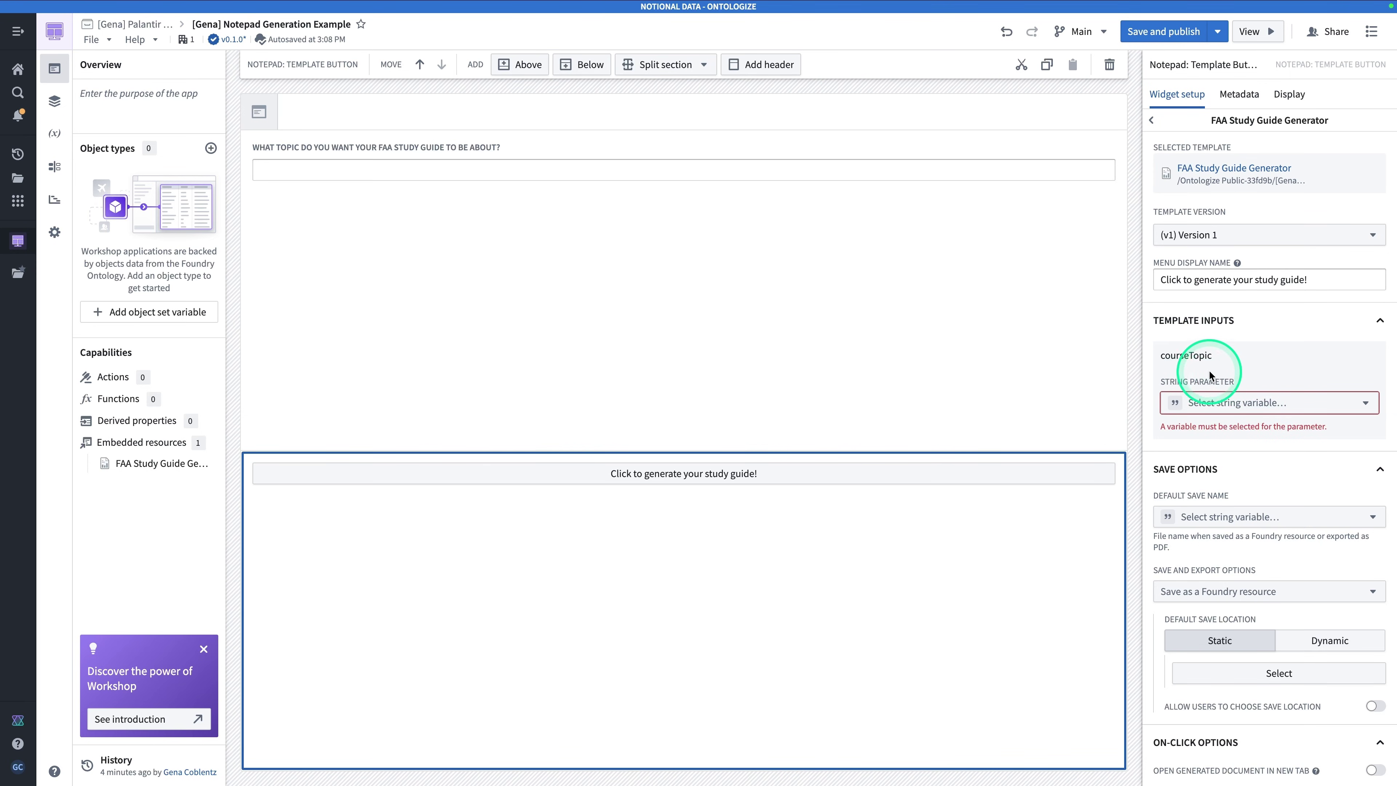
Bind the template's courseTopic parameter to the courseTopic variable
{"action": "left_click", "coordinate": [1232, 403]}
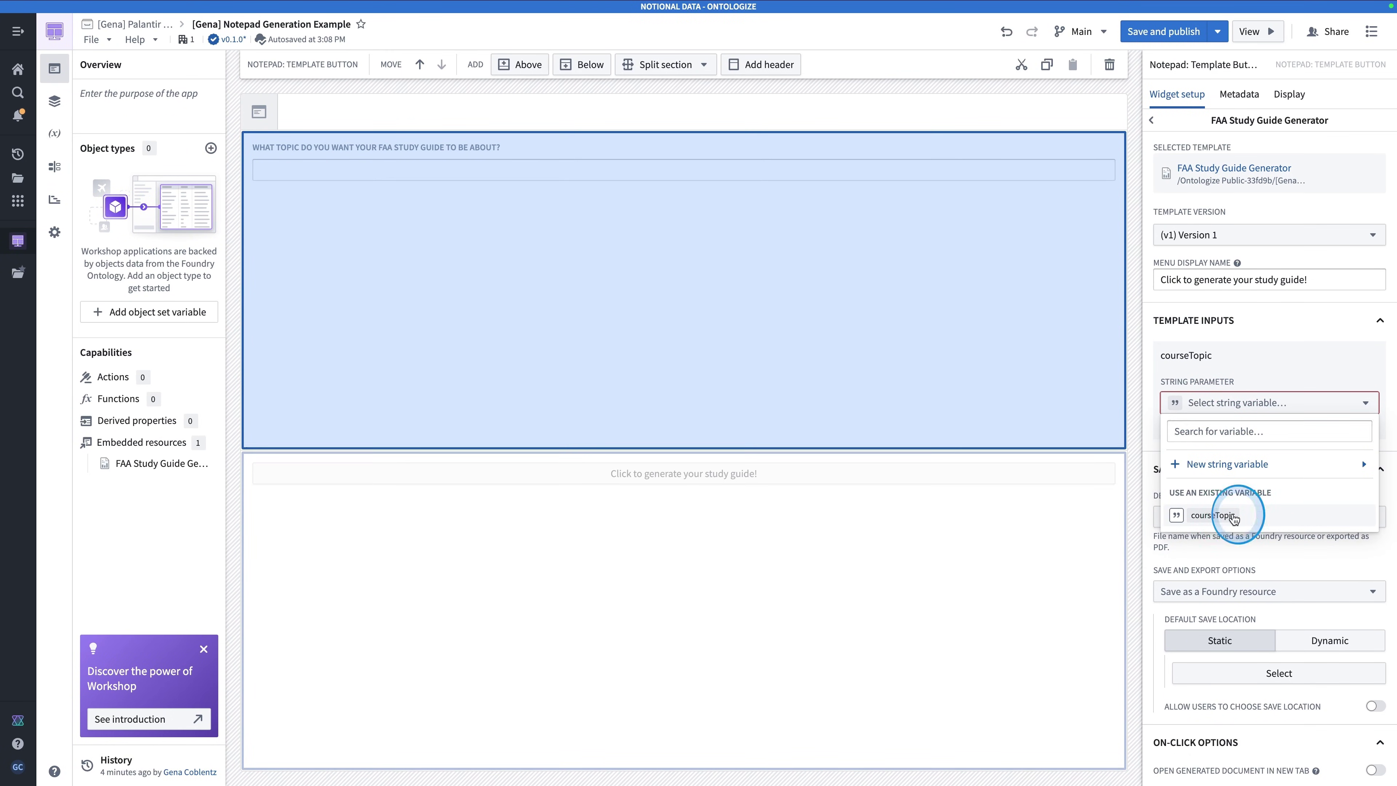
{"action": "left_click", "coordinate": [1233, 516]}
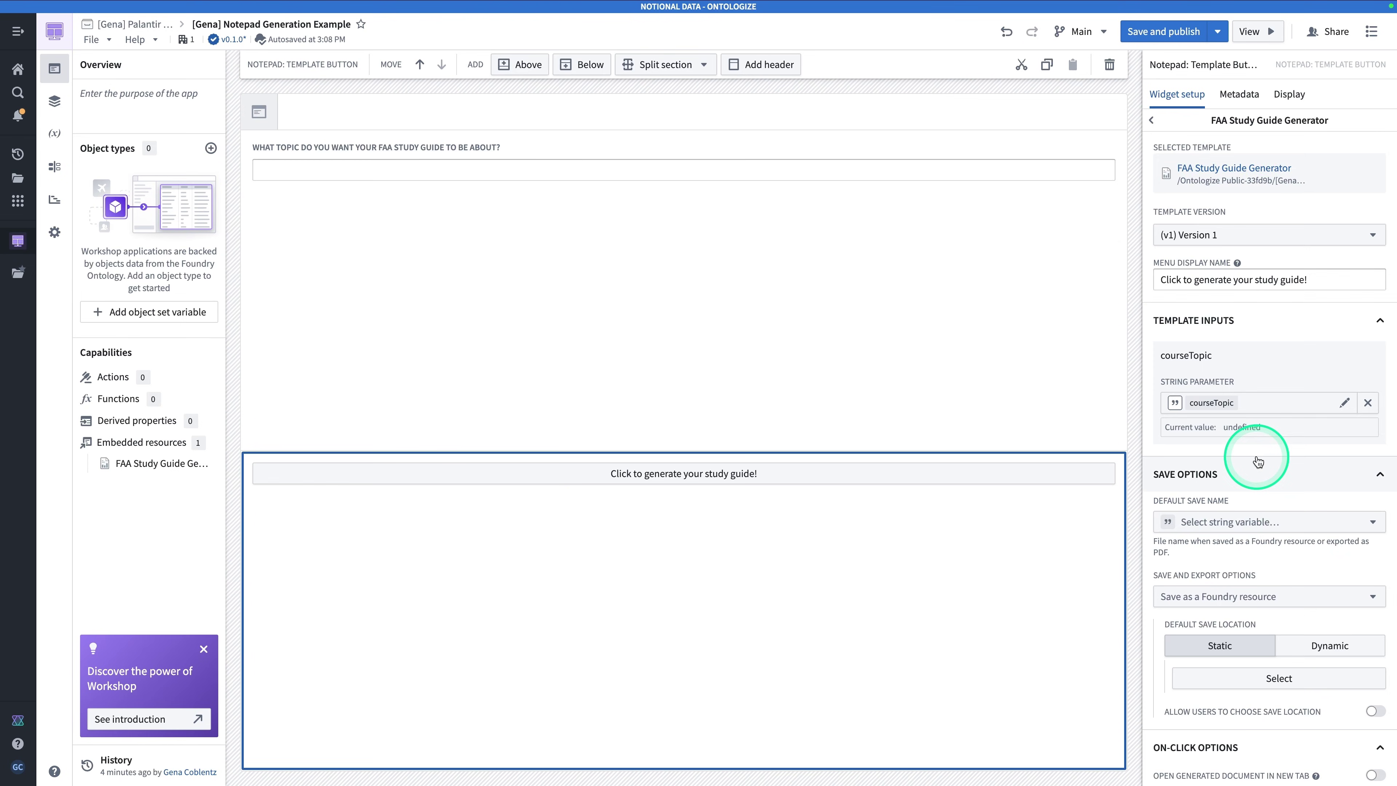
{"action": "scroll", "coordinate": [1256, 459], "scroll_direction": "down", "scroll_amount": 3}
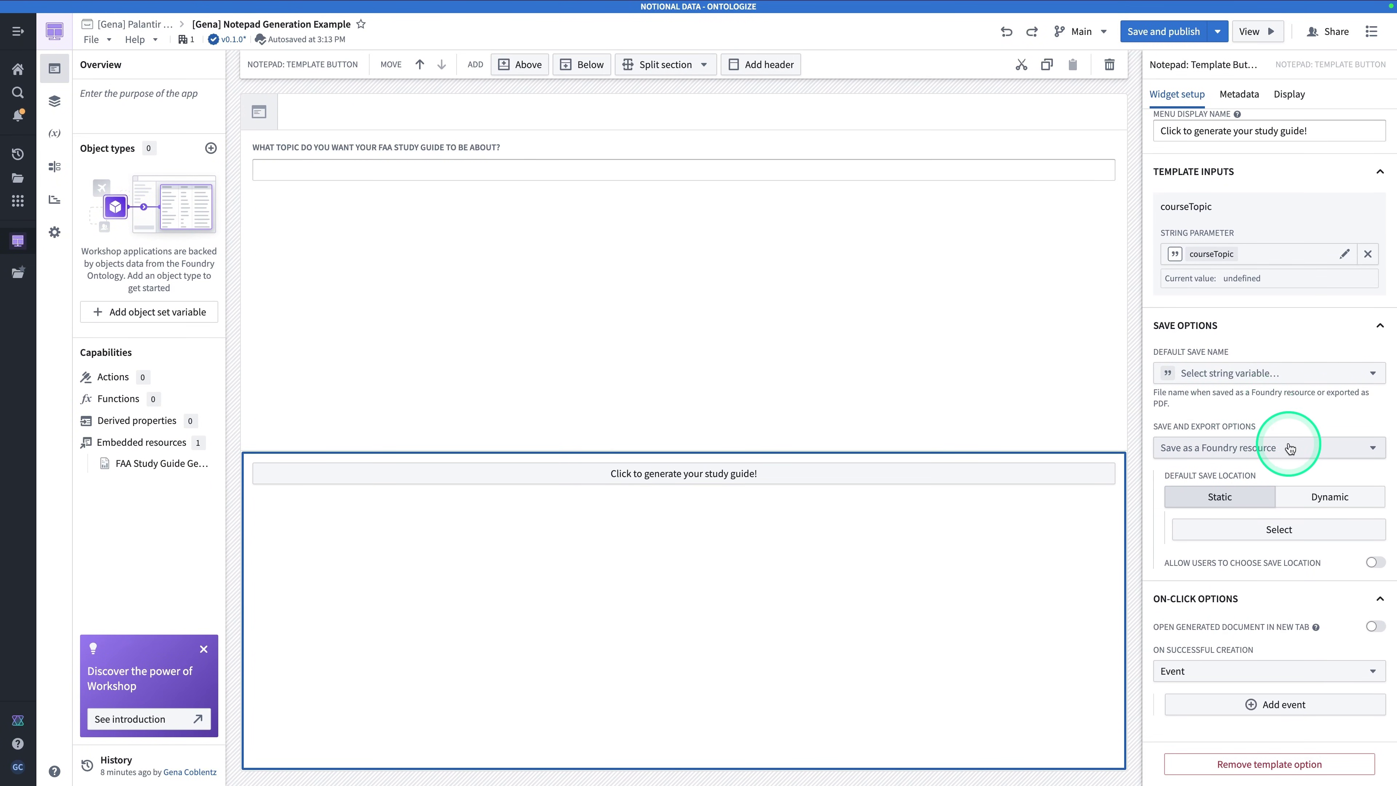
Keep saving as a Foundry resource and set the Button Display Intent to SUCCESS
{"action": "left_click", "coordinate": [1292, 446]}
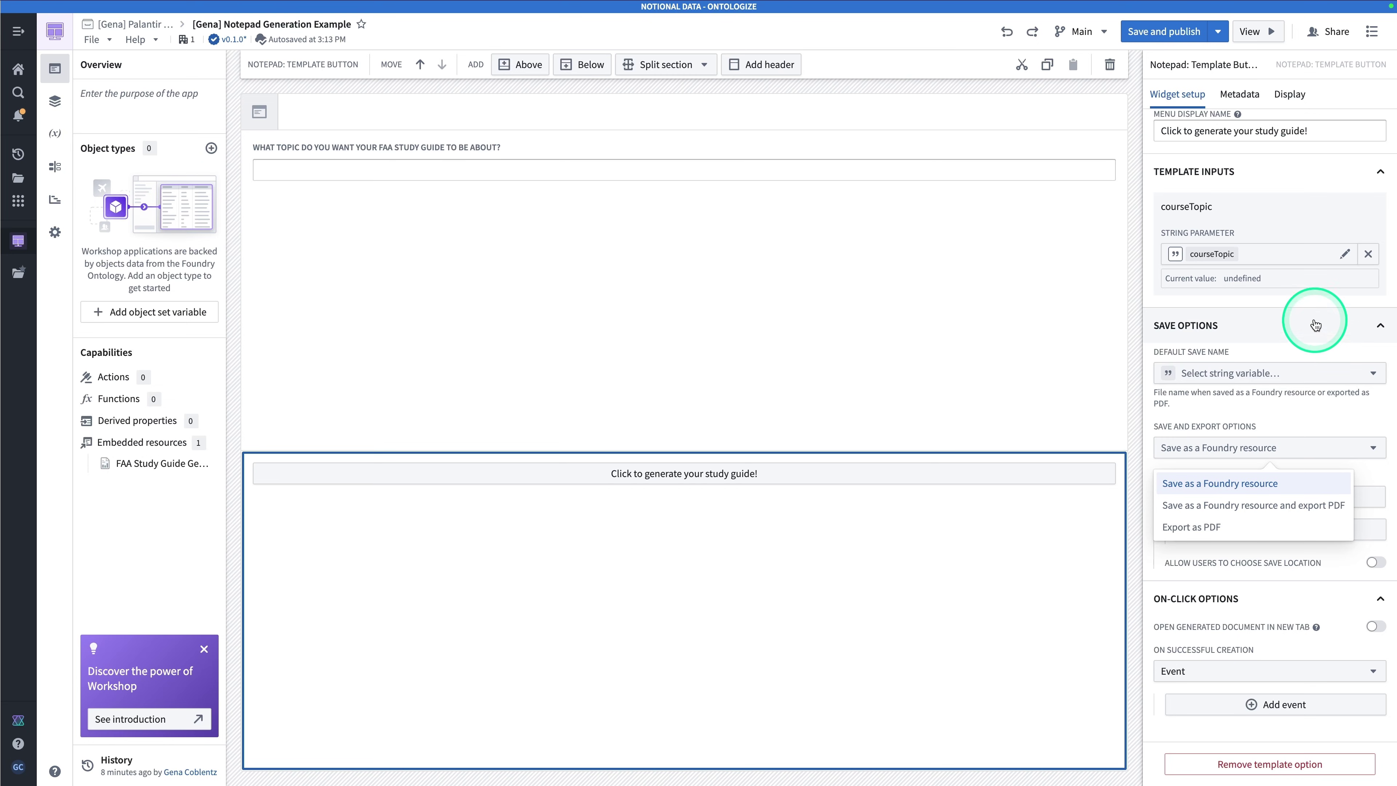
{"action": "left_click", "coordinate": [1293, 297]}
{"action": "scroll", "coordinate": [1157, 160], "scroll_direction": "up", "scroll_amount": 10}
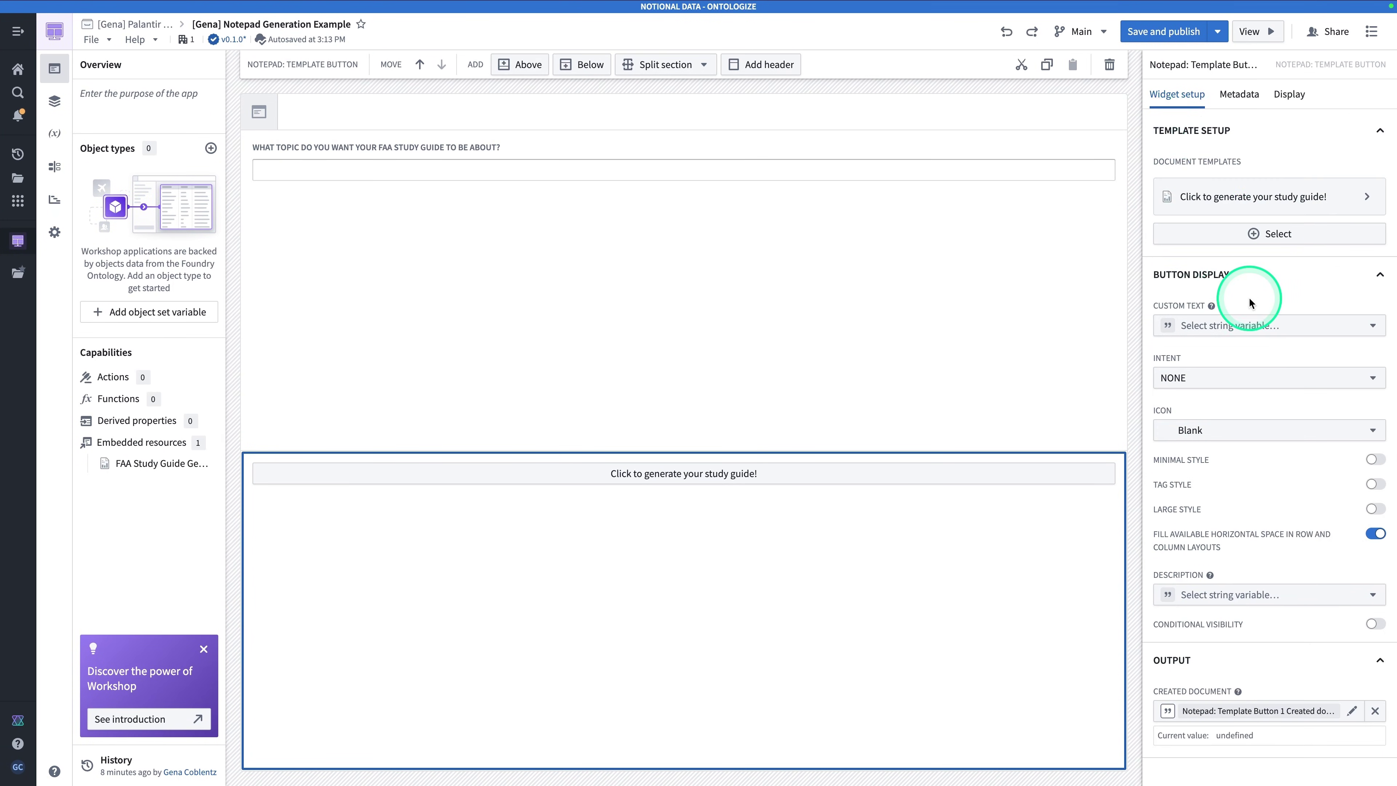
{"action": "left_click", "coordinate": [1225, 379]}
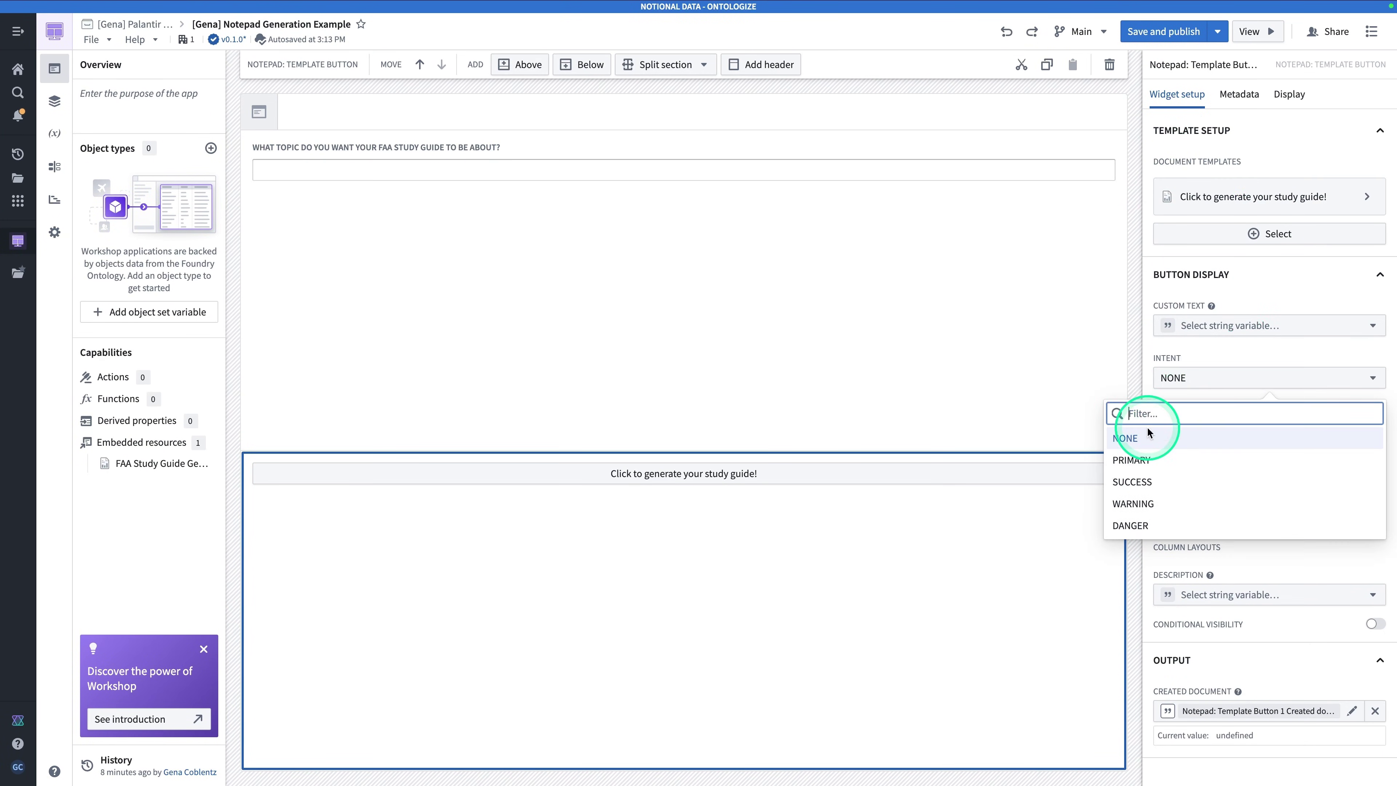
{"action": "left_click", "coordinate": [1169, 487]}
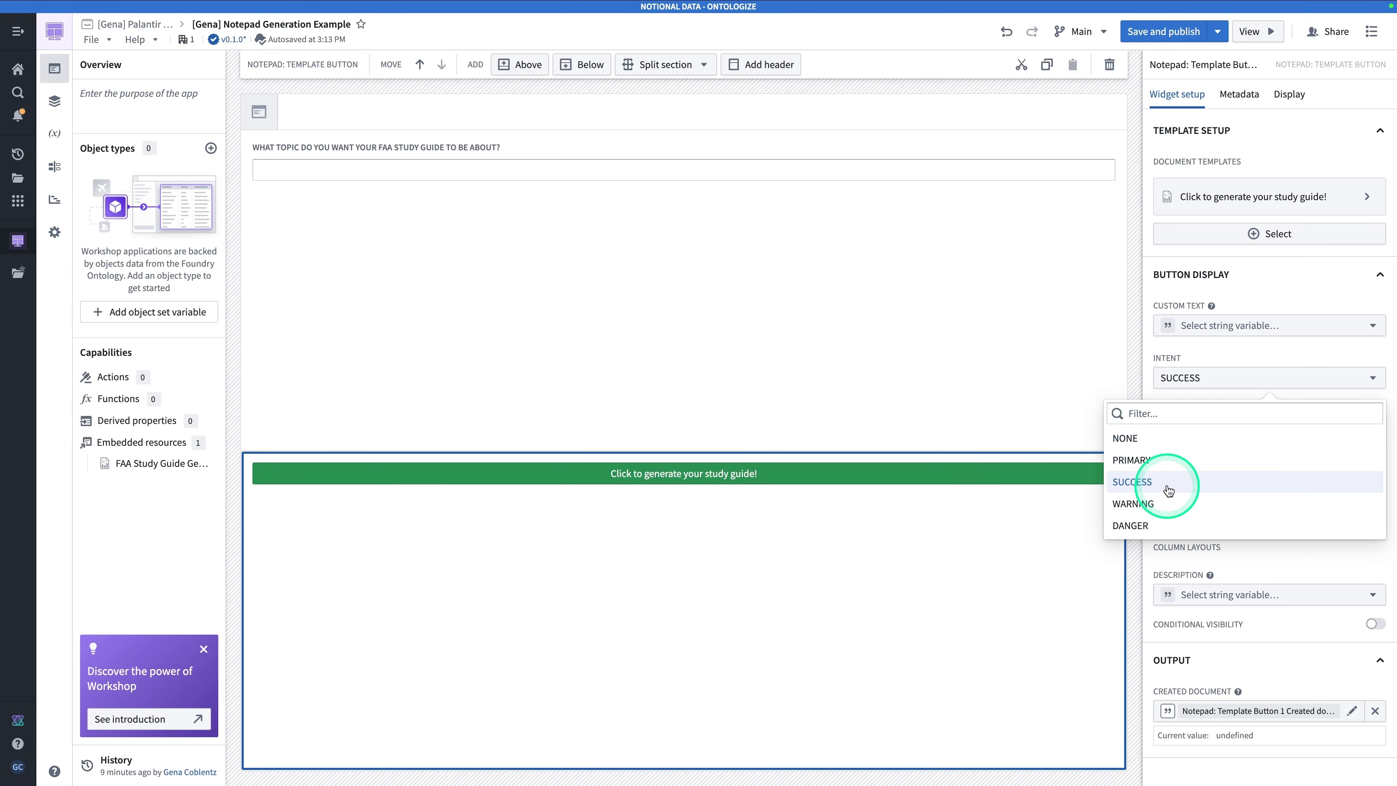
{"action": "left_click", "coordinate": [1217, 363]}
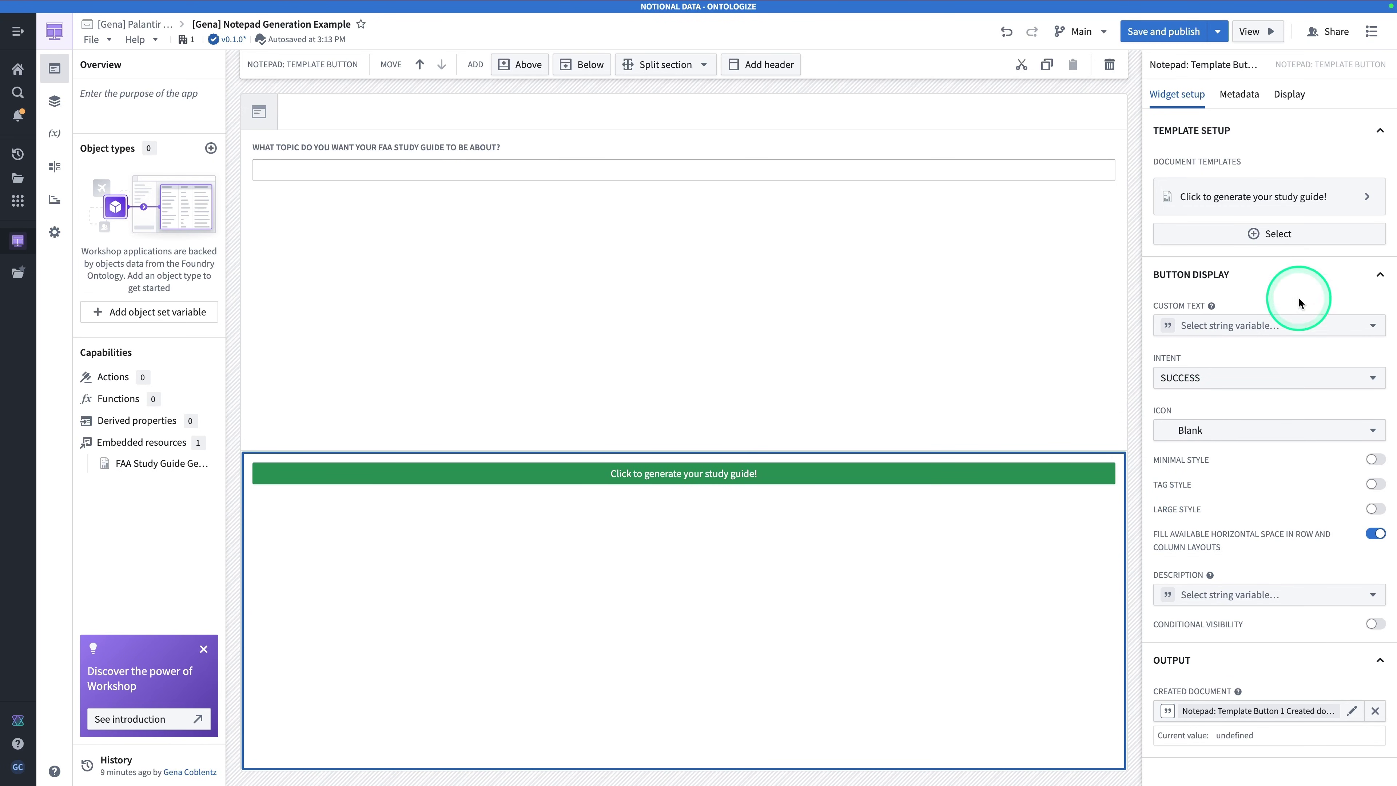
Set row height to Auto (max), then generate a guide for 'Wake Turbulance Awareness'
{"action": "left_click", "coordinate": [1296, 96]}
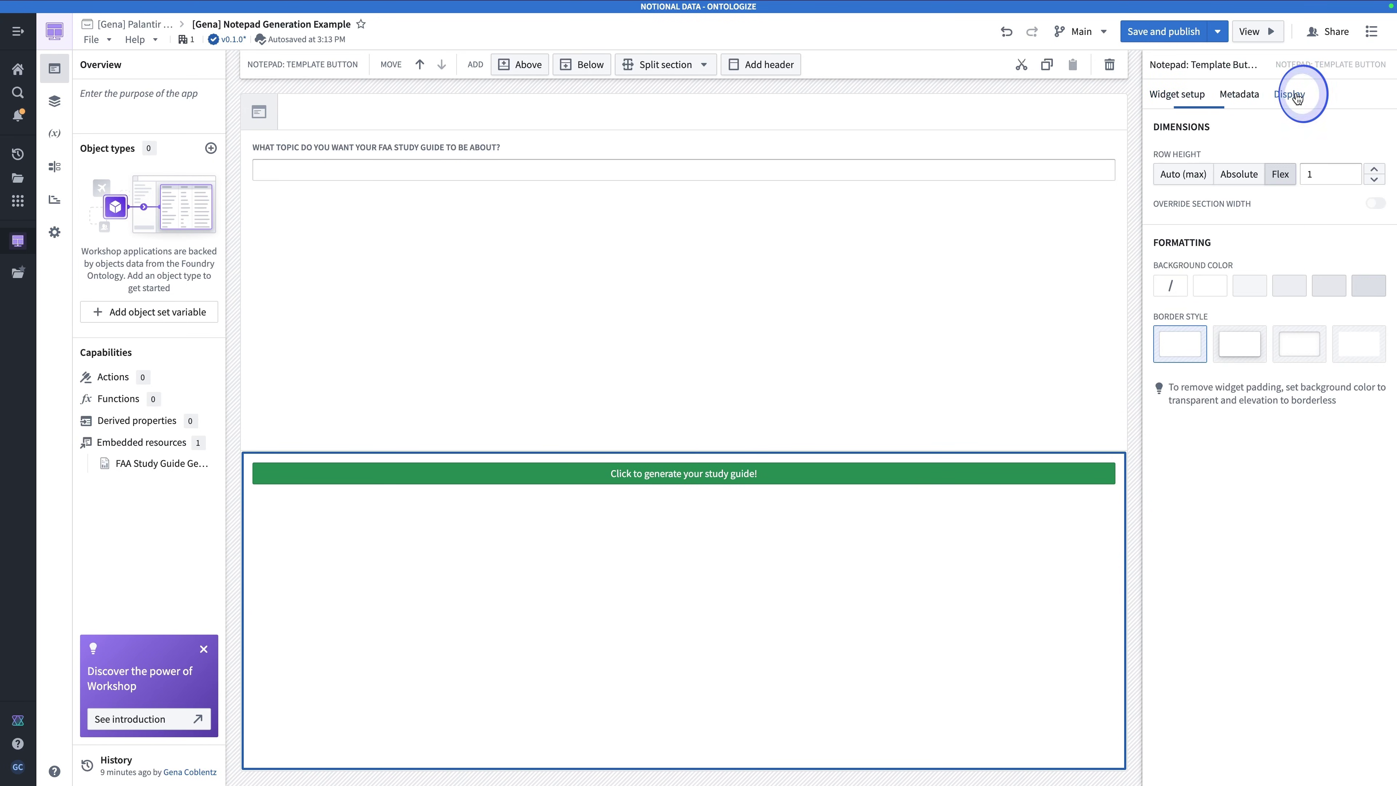
{"action": "left_click", "coordinate": [1187, 180]}
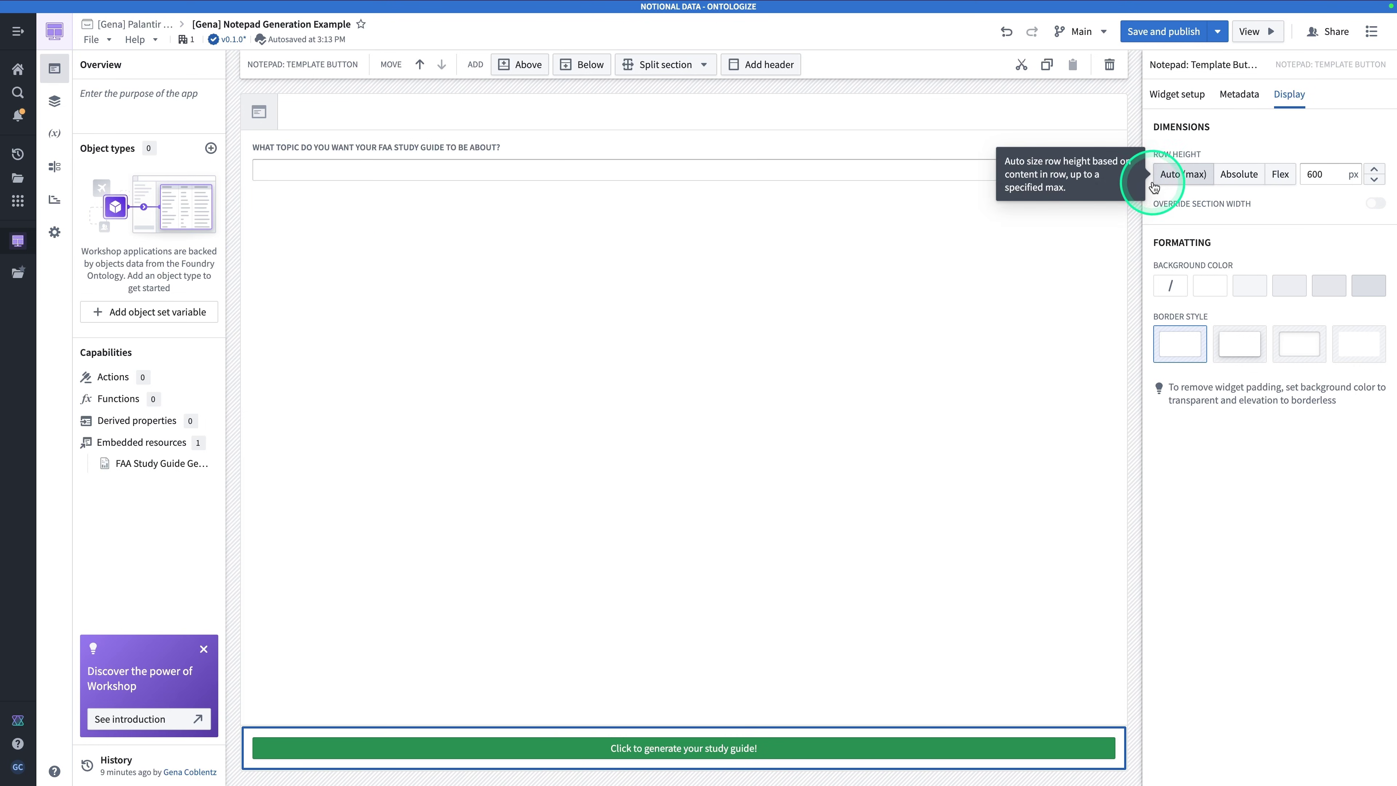
{"action": "left_click", "coordinate": [375, 168]}
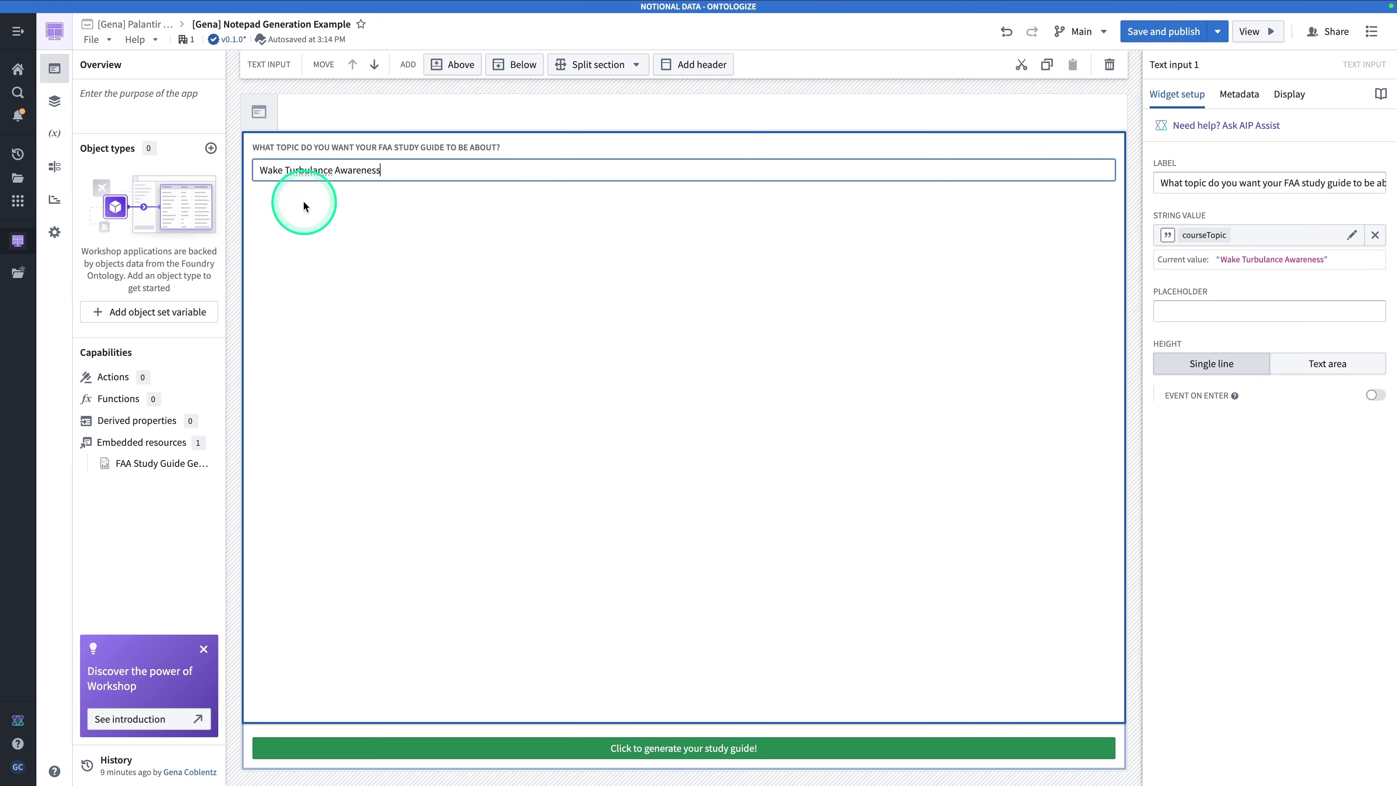
{"action": "left_click", "coordinate": [705, 748]}
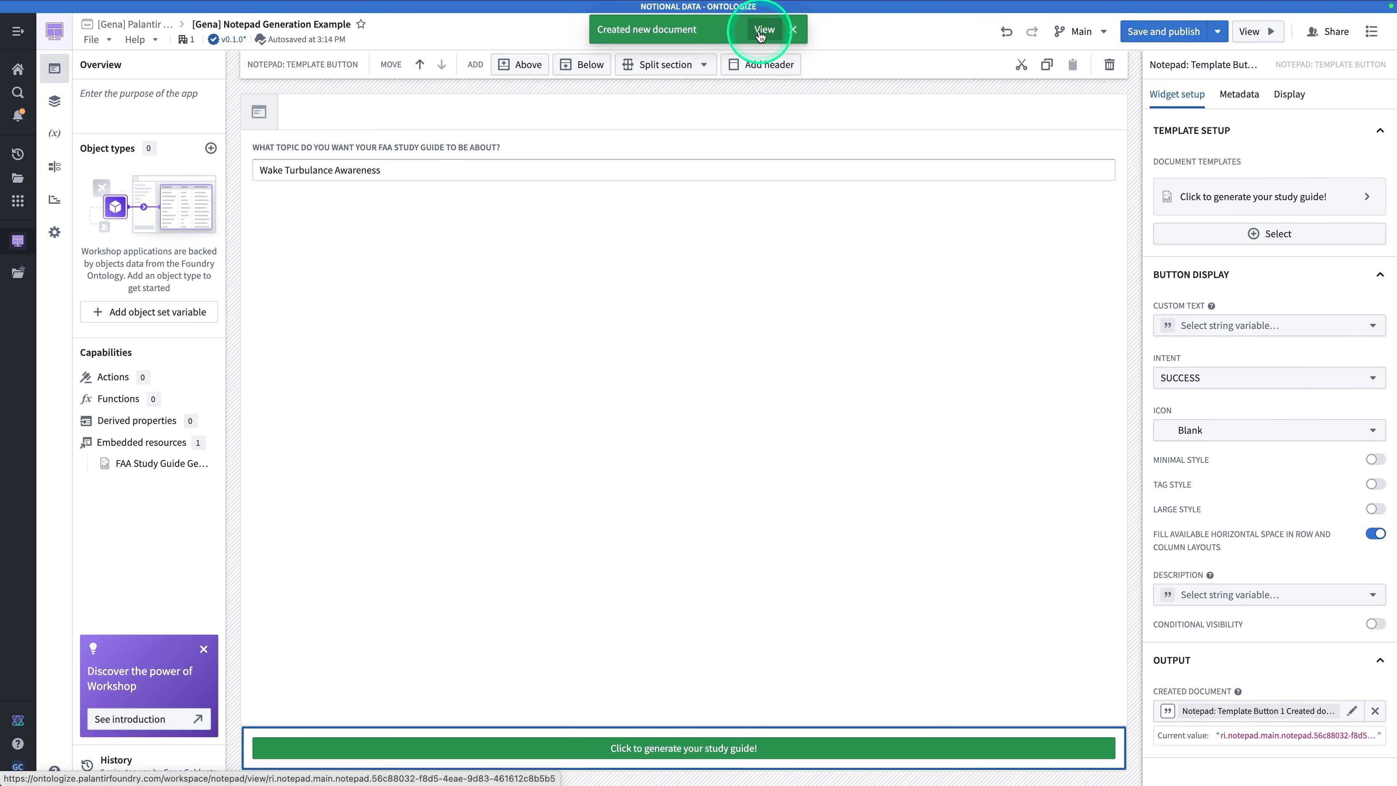
View the created document and scroll through the Wake Turbulence Awareness Study Guide
{"action": "left_click", "coordinate": [764, 30]}
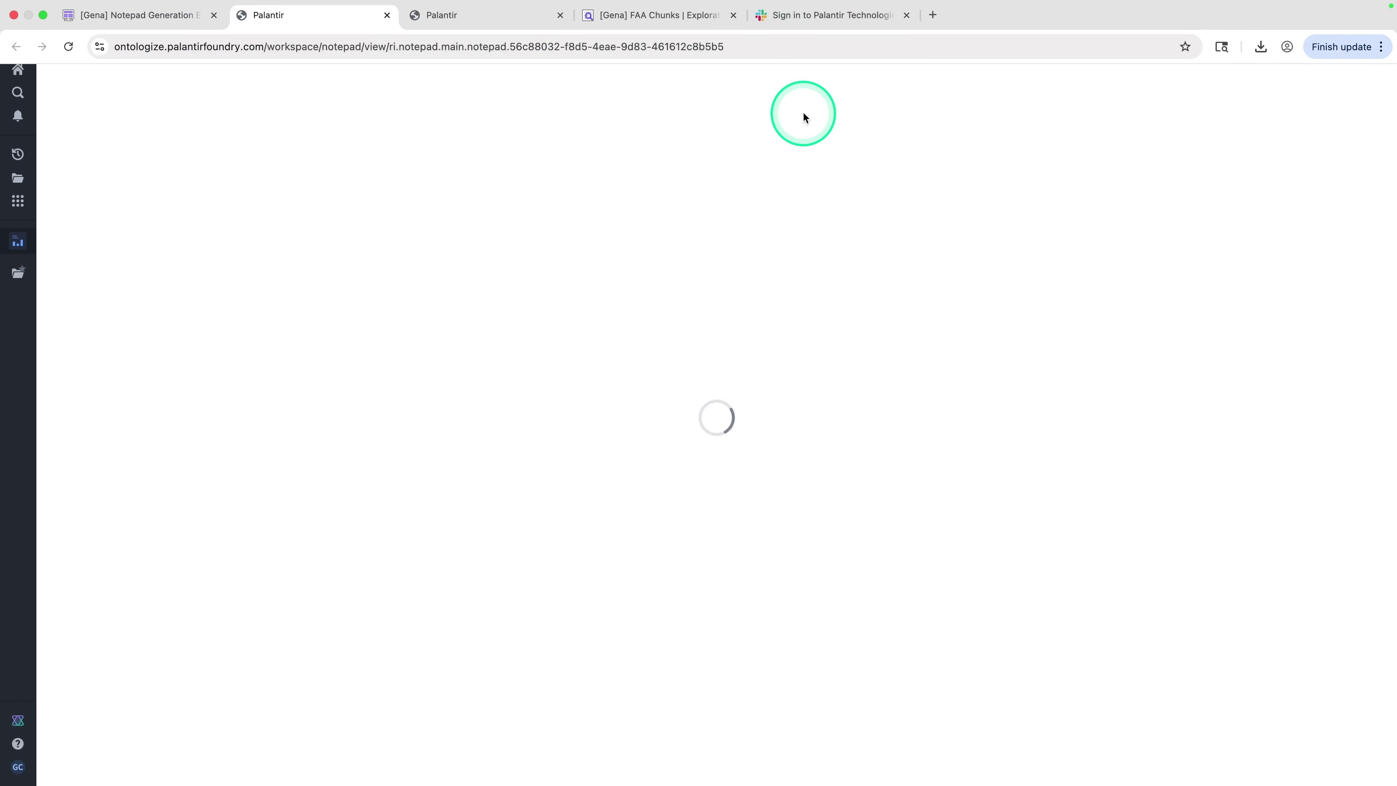
{"action": "scroll", "coordinate": [725, 254], "scroll_direction": "down", "scroll_amount": 7}
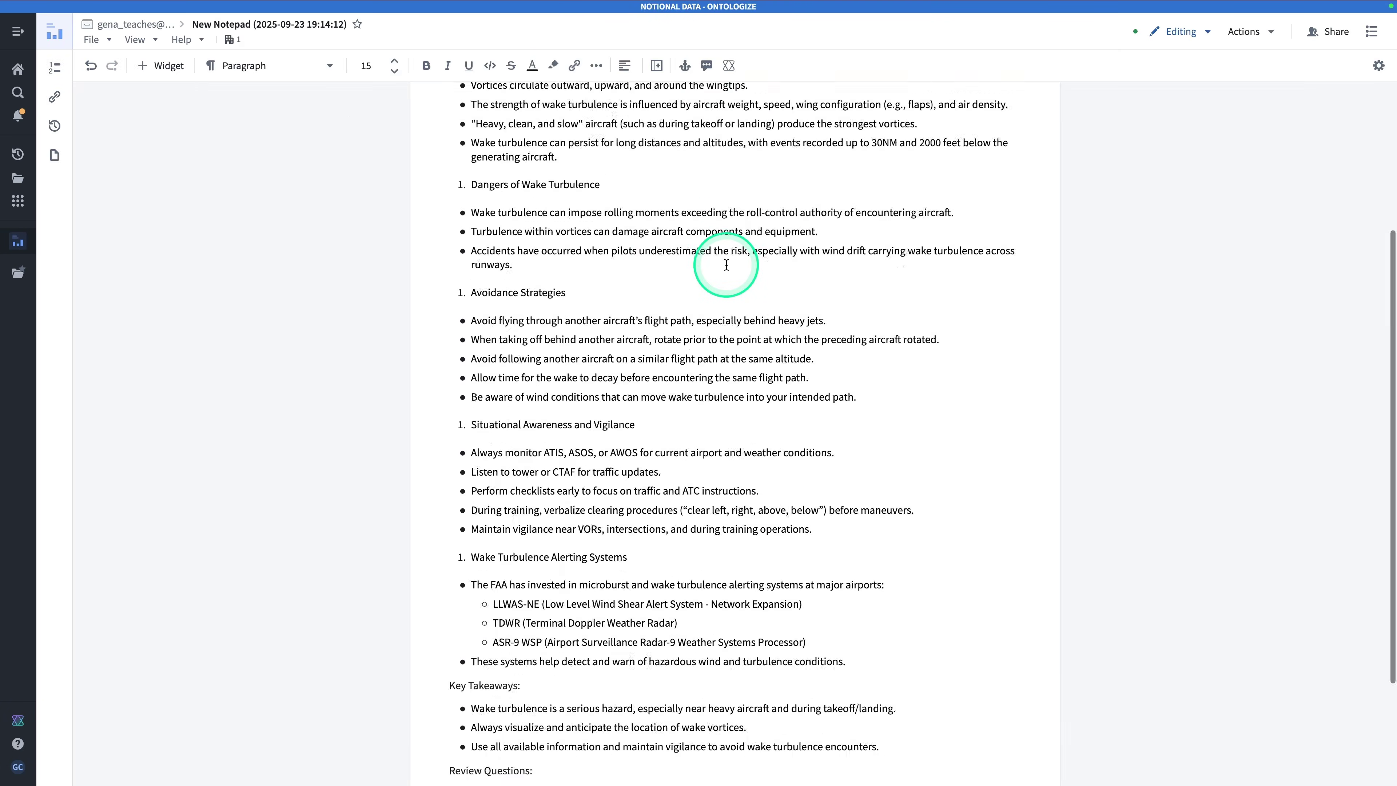
{"action": "scroll", "coordinate": [726, 265], "scroll_direction": "up", "scroll_amount": 7}
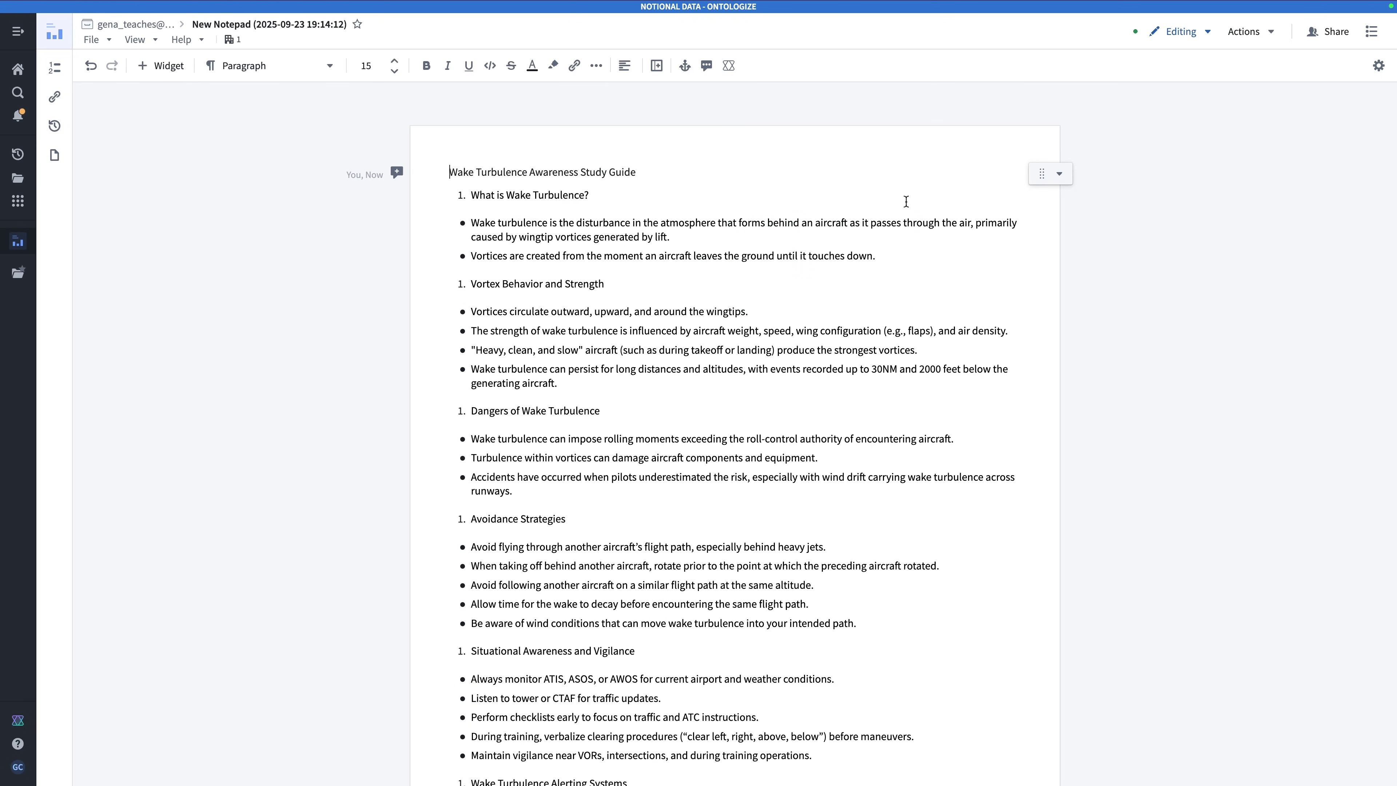